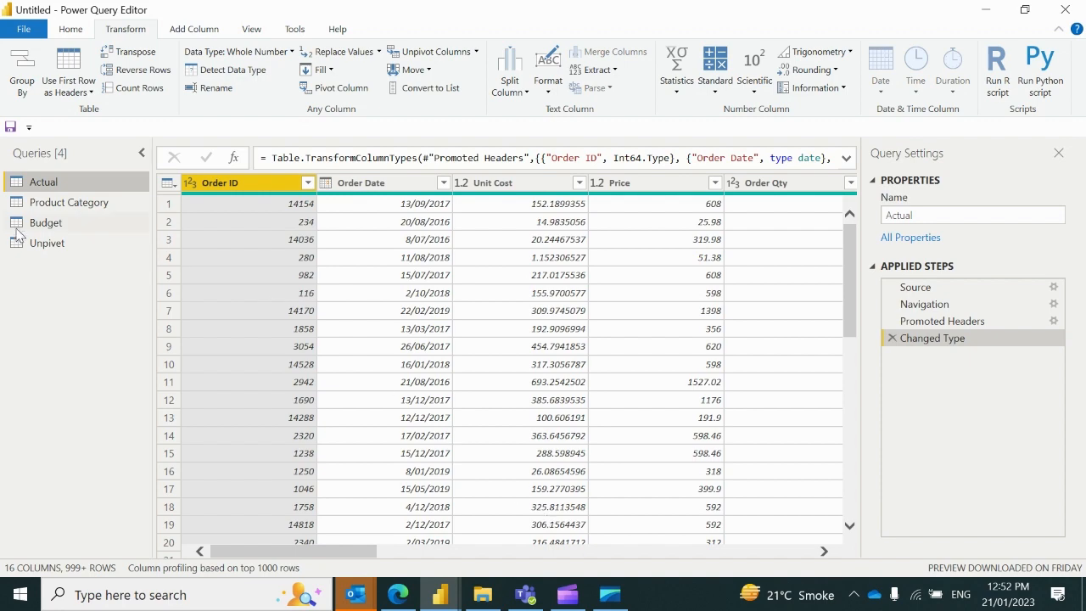
# - Unpivot the Cost of Sales and Sales columns in the Unpivet query
pyautogui.click(47, 247)
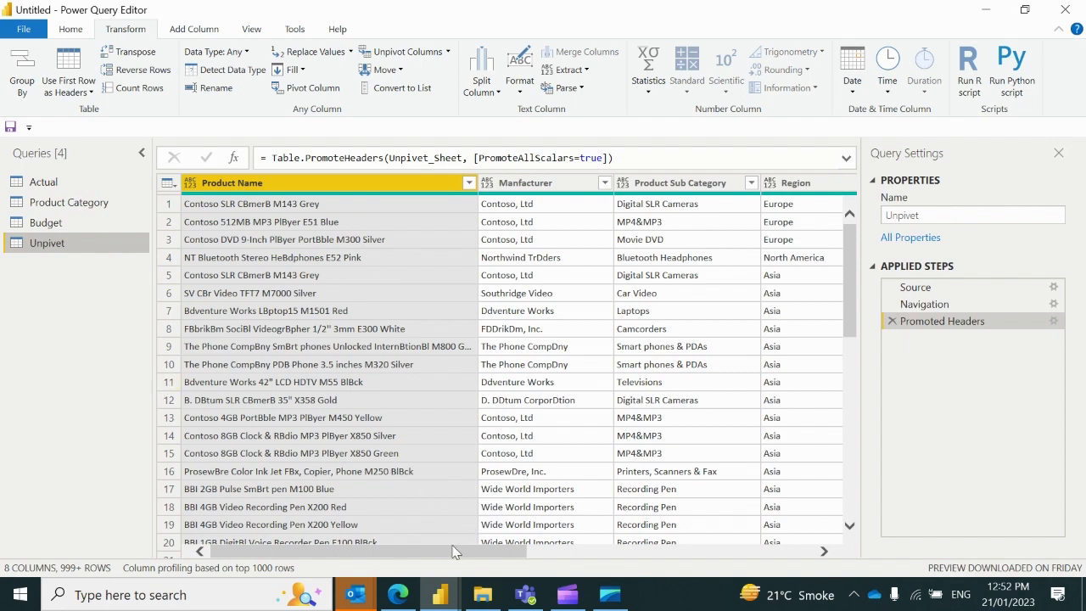
pyautogui.moveTo(444, 550); pyautogui.dragTo(739, 549)
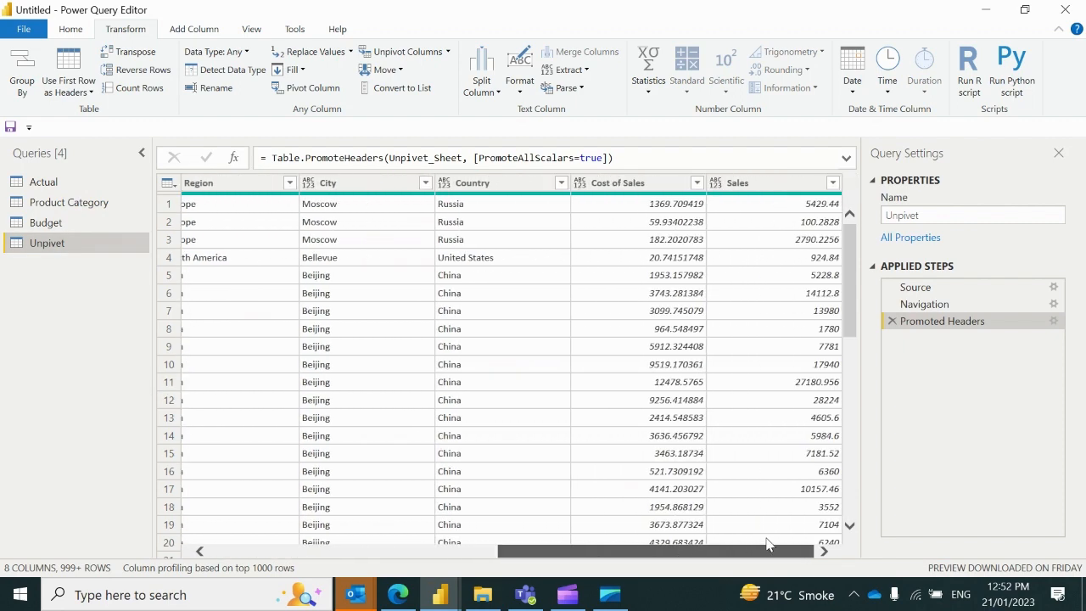
pyautogui.click(617, 187)
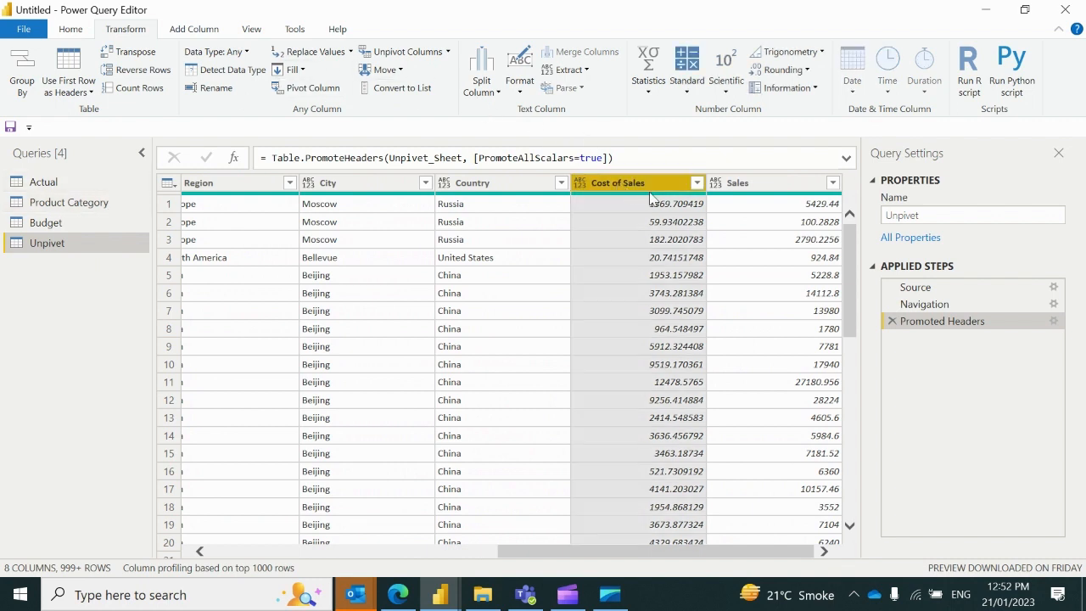
pyautogui.click(744, 189)
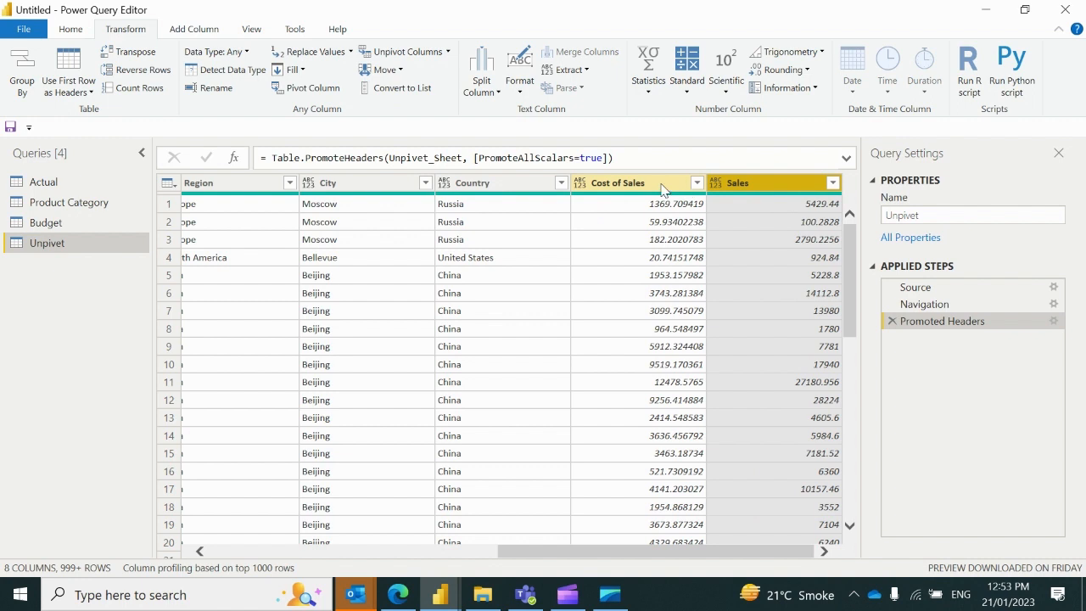
pyautogui.keyDown('ctrl'); pyautogui.click(663, 188); pyautogui.keyUp('ctrl')
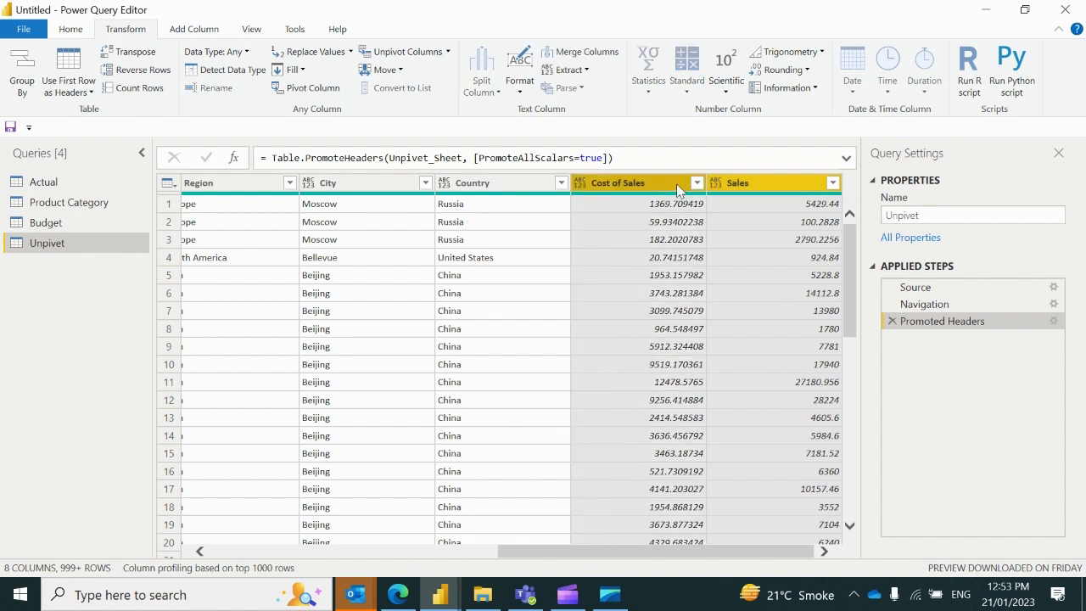
pyautogui.click(442, 55)
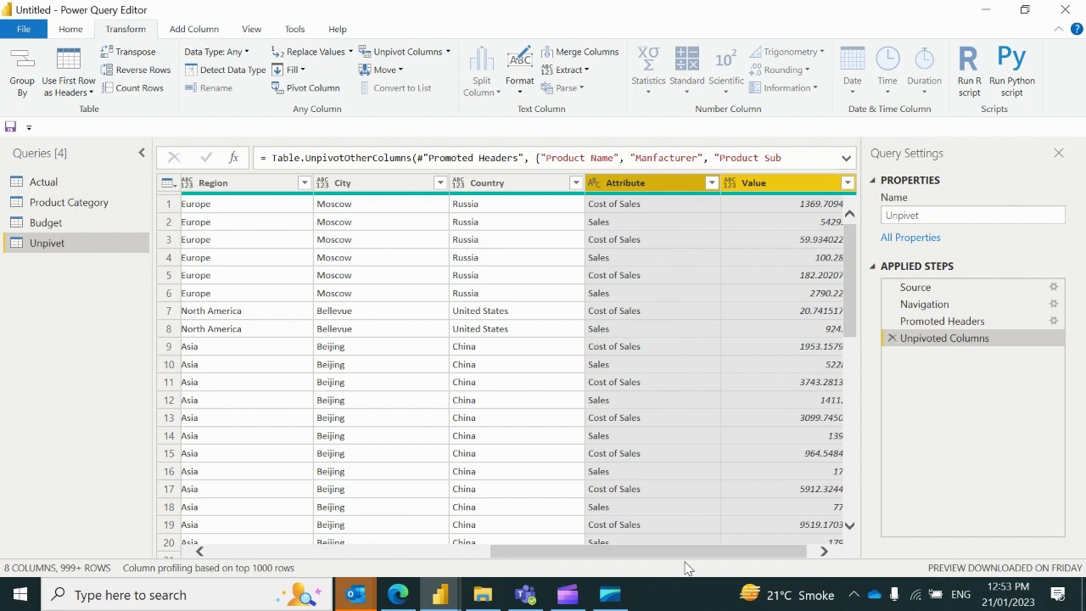
# - Review the unpivoted table's columns from Product Name through Attribute and Value
pyautogui.moveTo(684, 553); pyautogui.dragTo(372, 558)
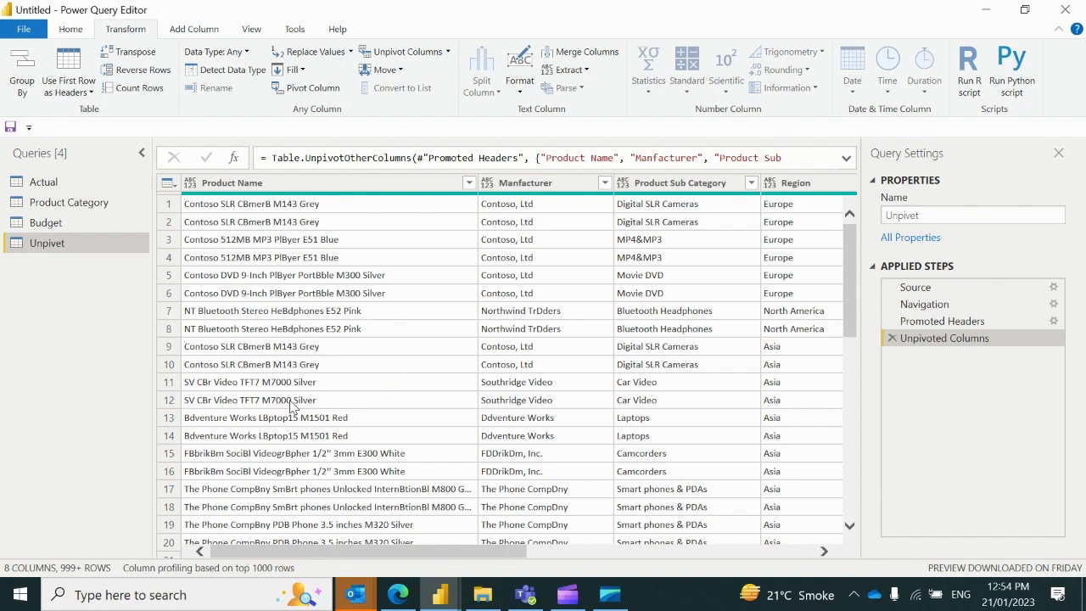
pyautogui.moveTo(440, 549); pyautogui.dragTo(729, 549)
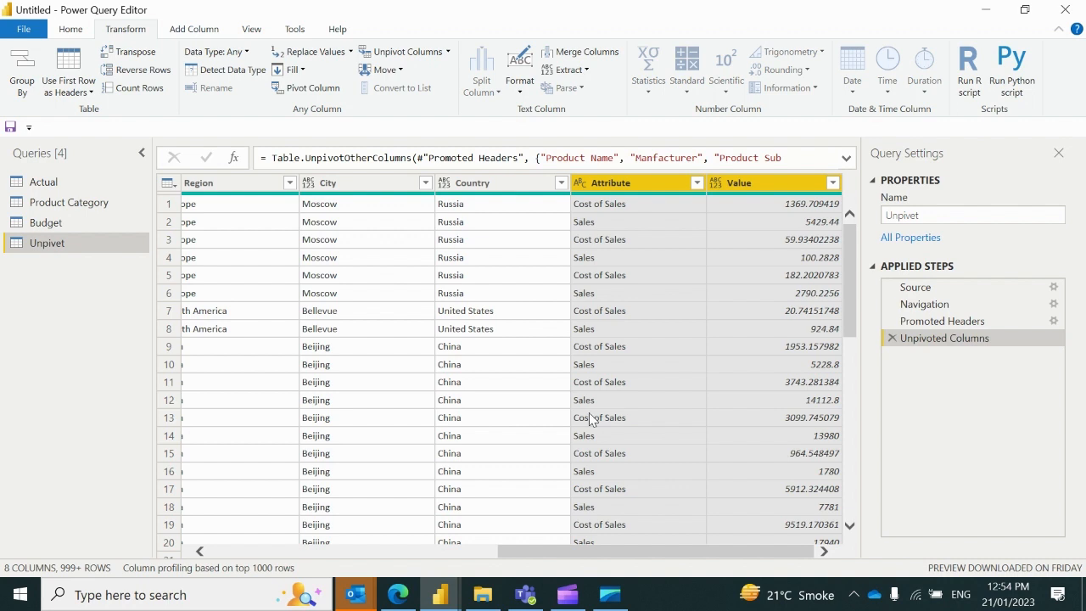
pyautogui.click(71, 31)
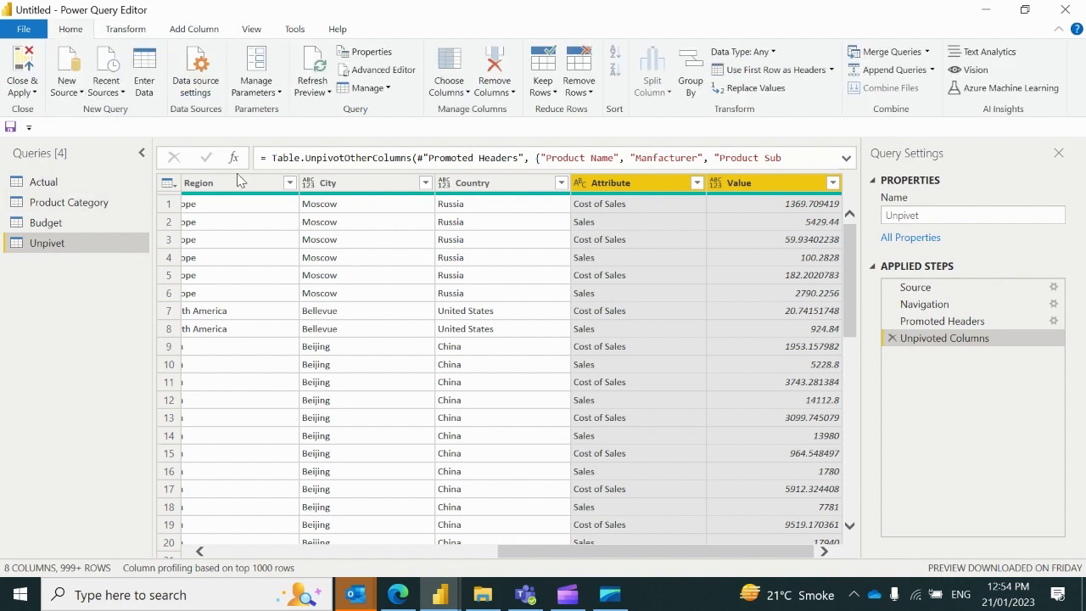
pyautogui.moveTo(521, 552); pyautogui.dragTo(210, 572)
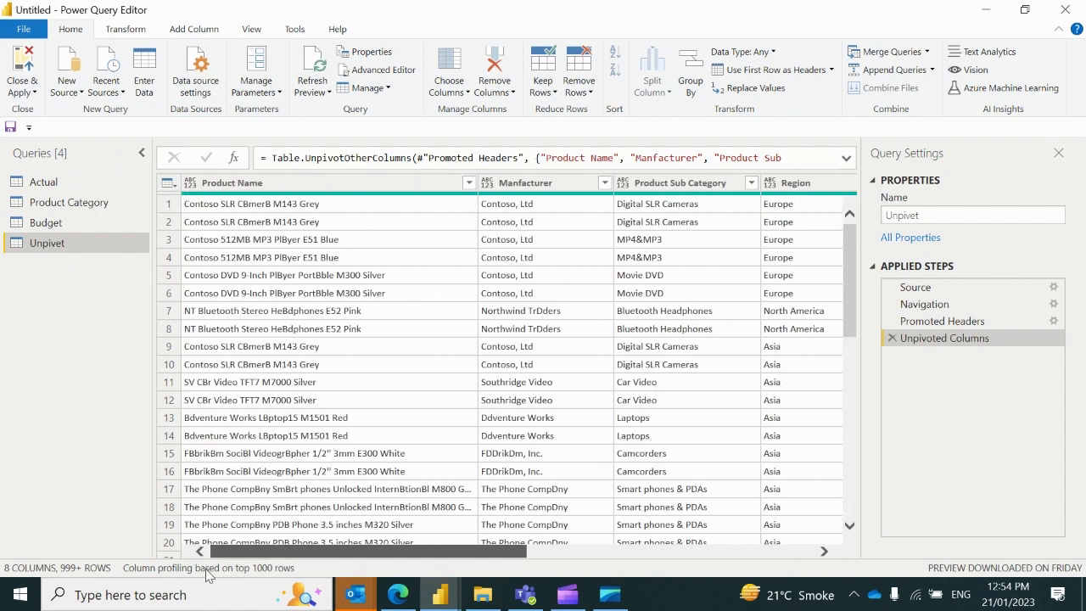
# - Append the Actual and Budget tables as a new query, using the option for three or more tables
pyautogui.click(59, 183)
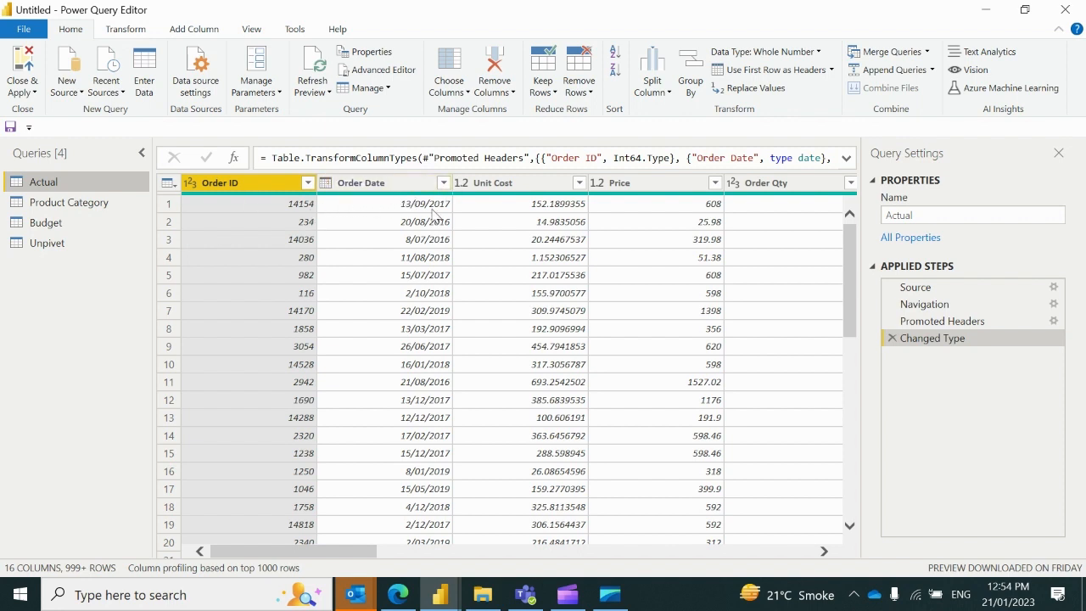
pyautogui.moveTo(360, 551); pyautogui.dragTo(831, 520)
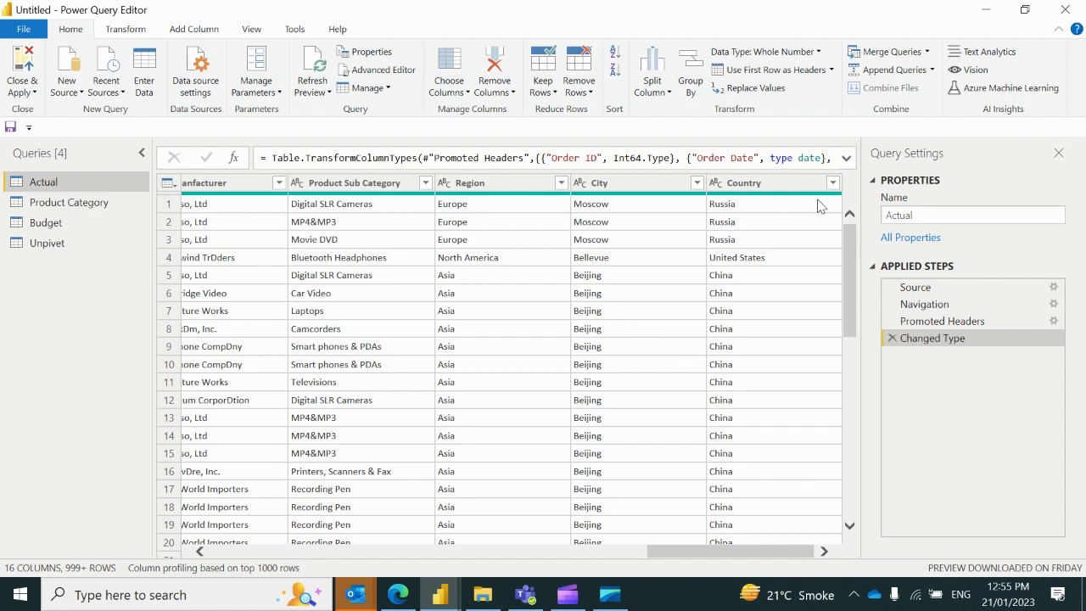
pyautogui.moveTo(680, 552); pyautogui.dragTo(243, 582)
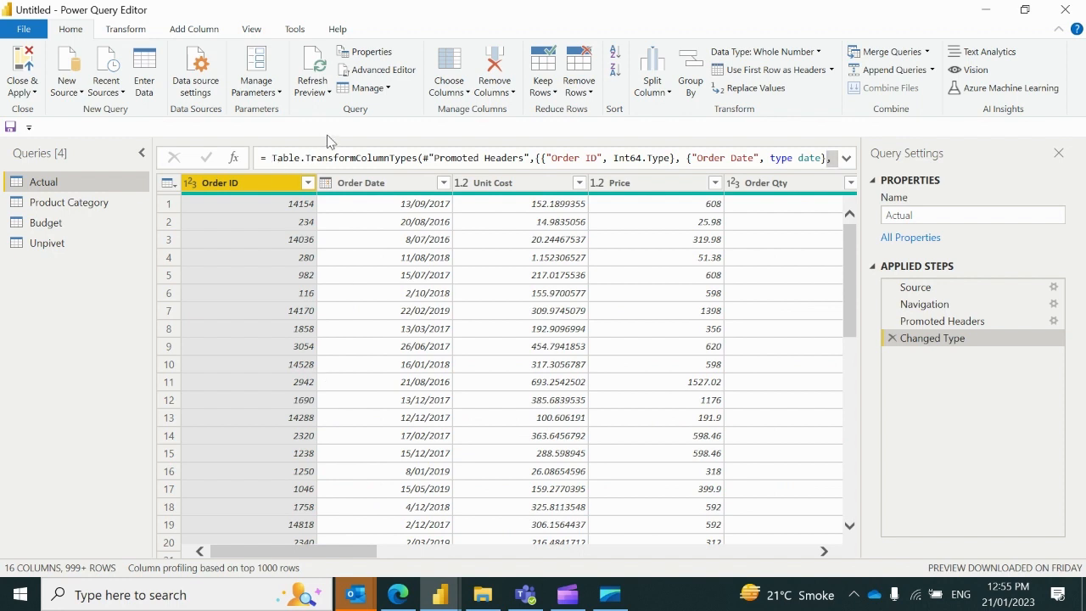
pyautogui.click(931, 71)
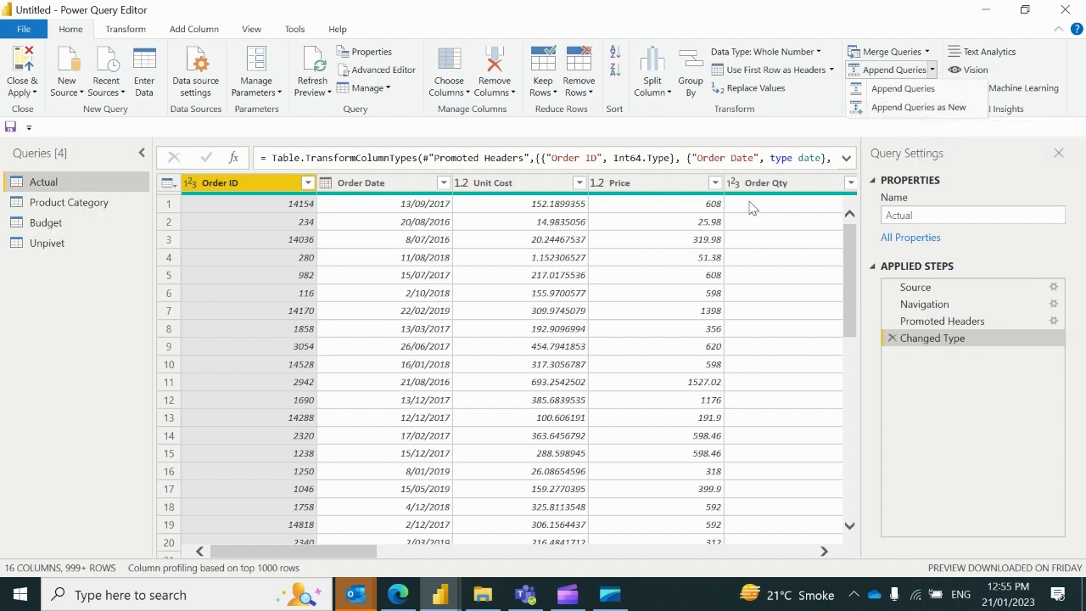
pyautogui.click(923, 111)
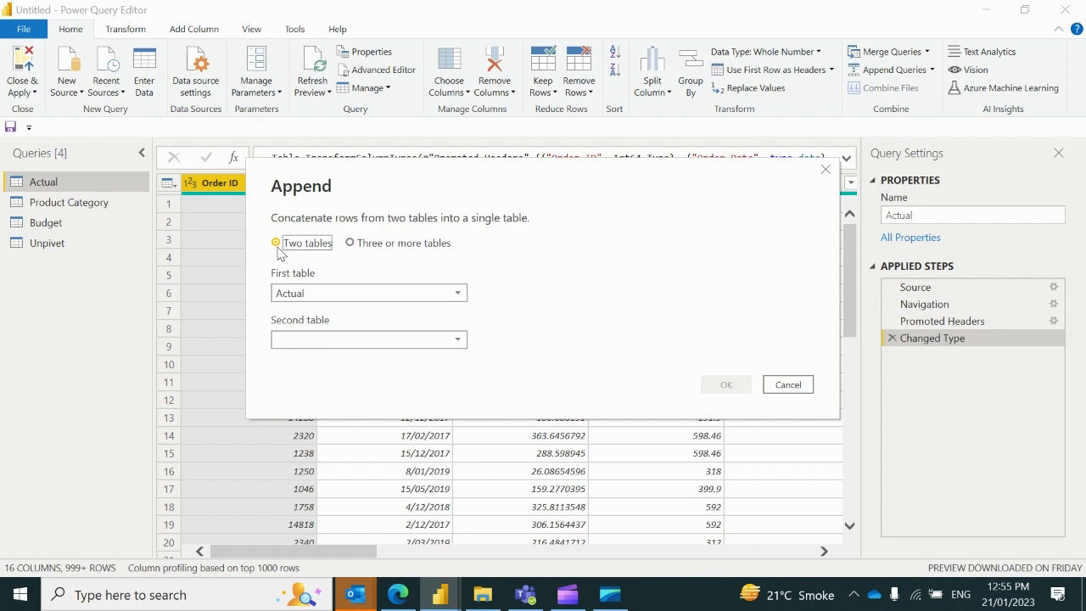
pyautogui.click(351, 246)
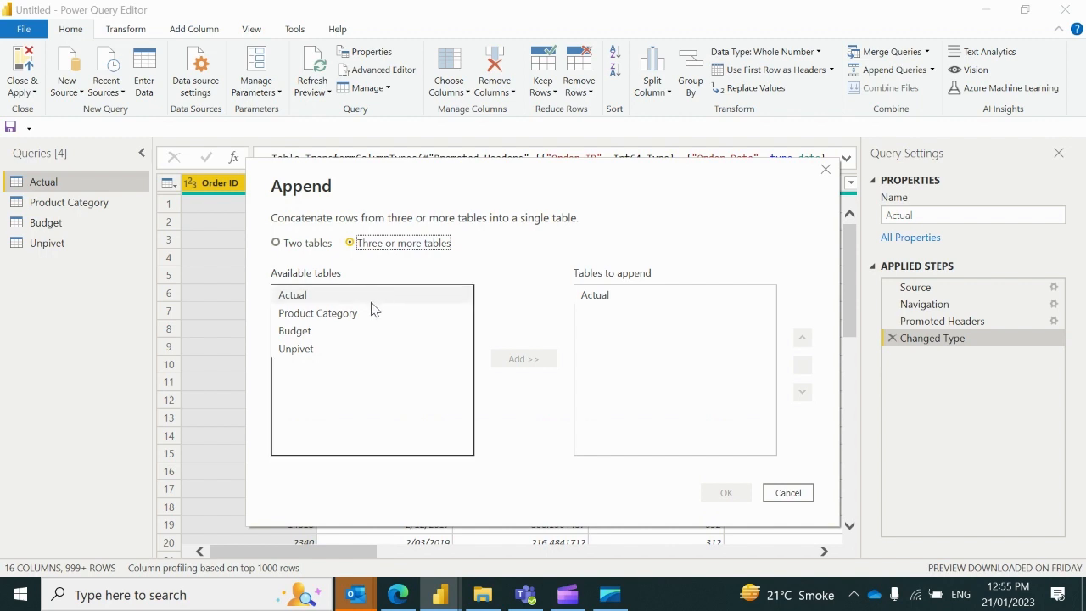
pyautogui.click(320, 296)
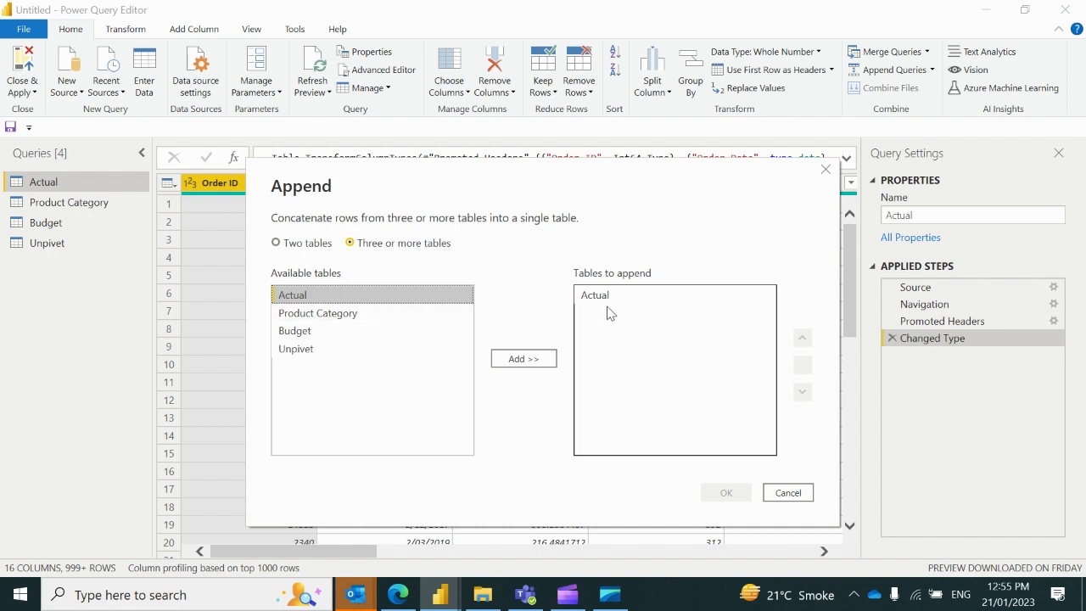
pyautogui.click(316, 332)
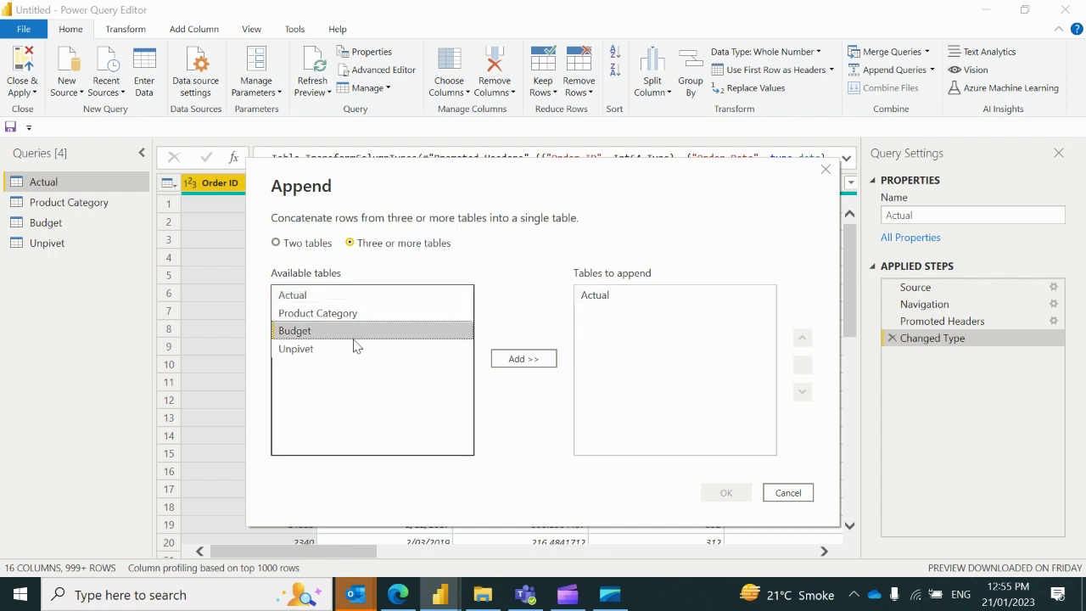
pyautogui.click(524, 359)
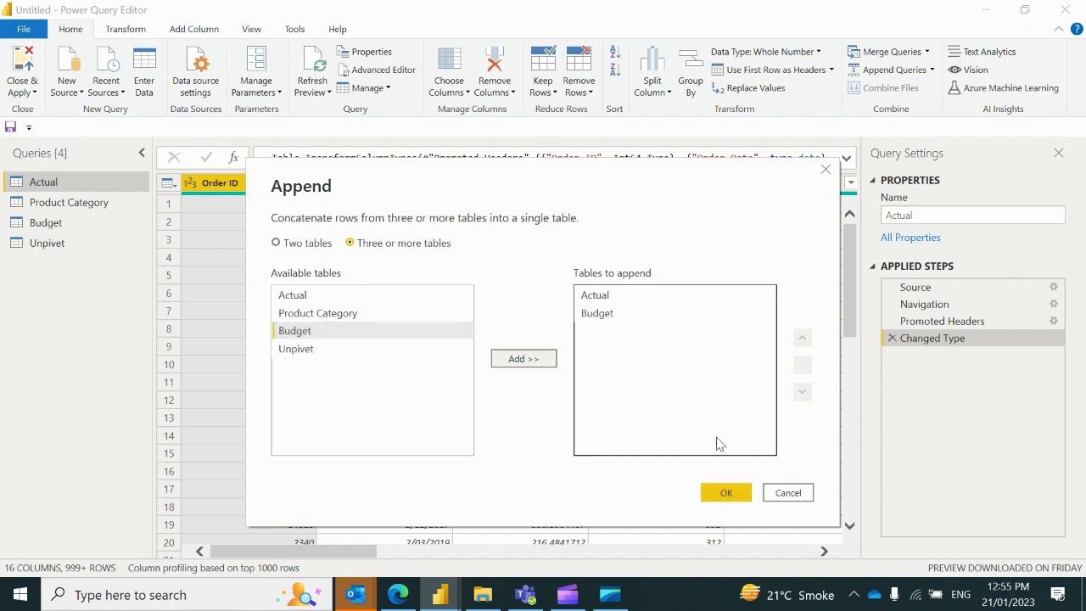
pyautogui.click(726, 493)
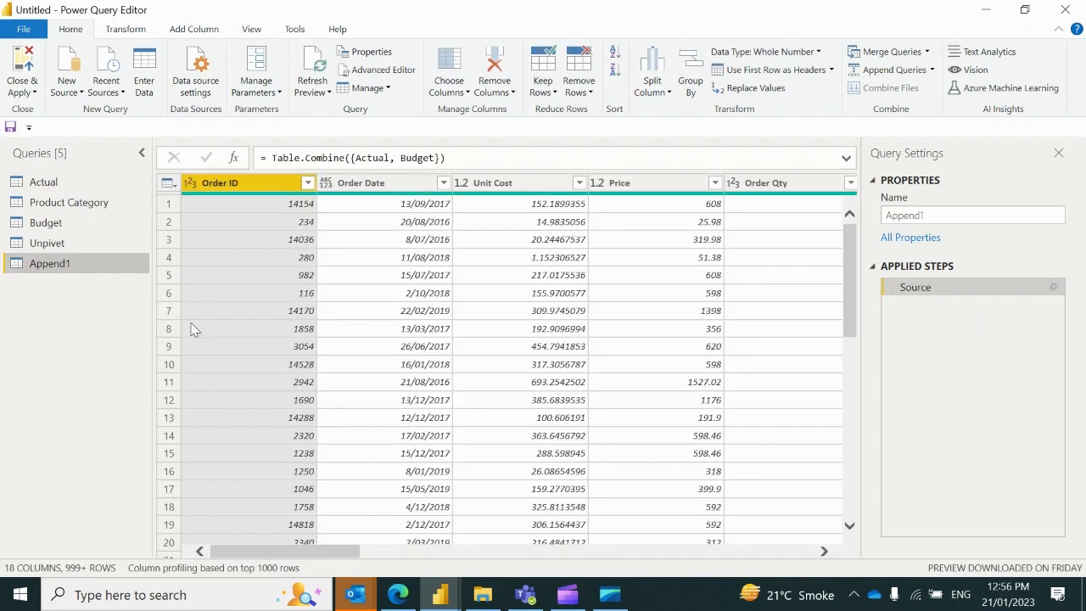
# - Rename the appended query as Budget & Actual
pyautogui.rightClick(59, 270)
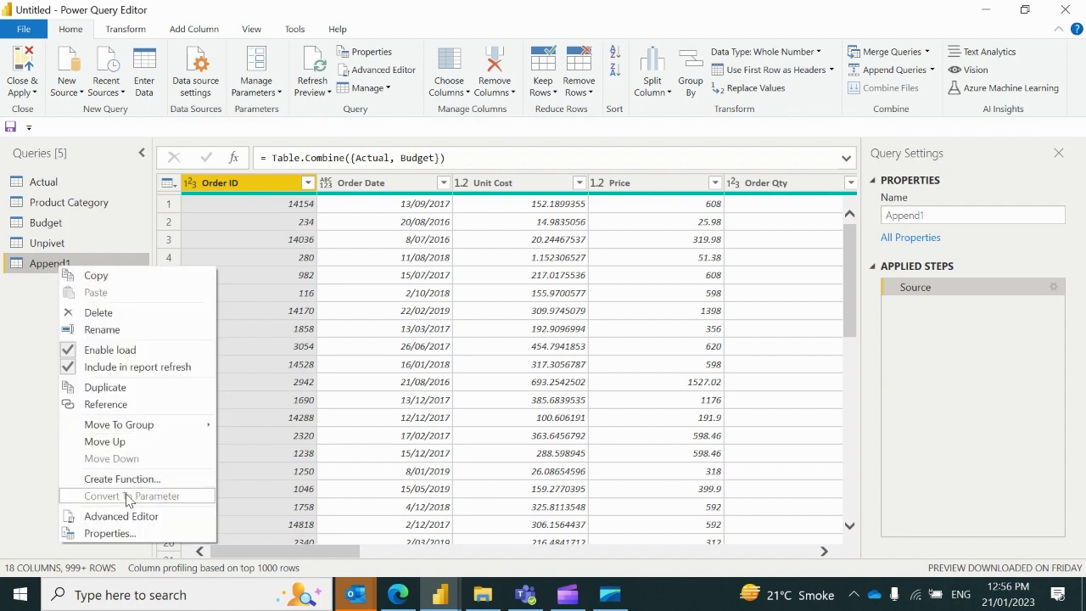
pyautogui.click(112, 330)
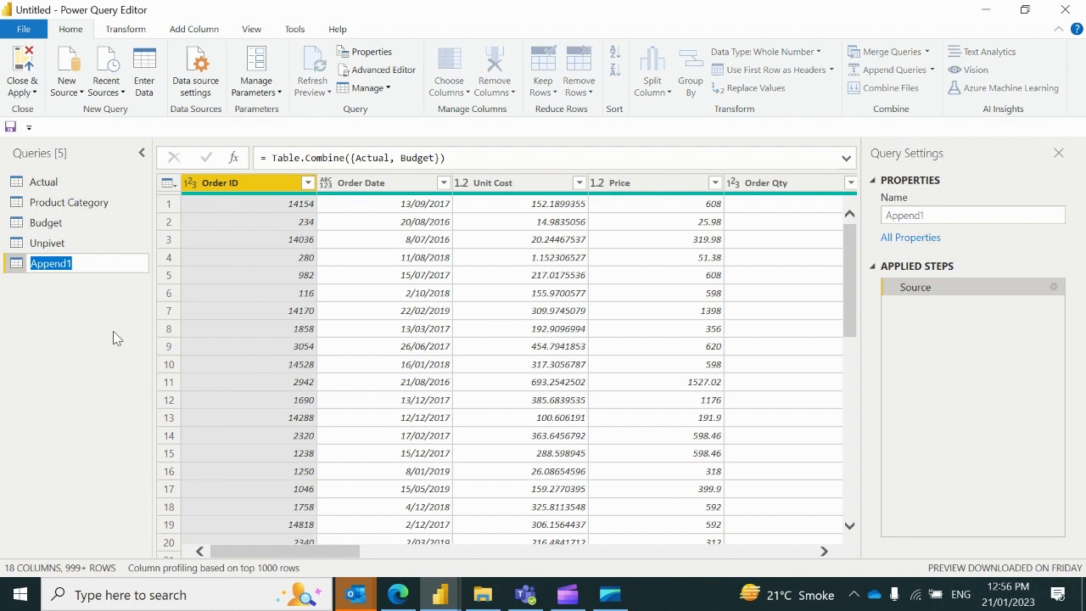
pyautogui.write('Budget & Actual')
pyautogui.press('Return')
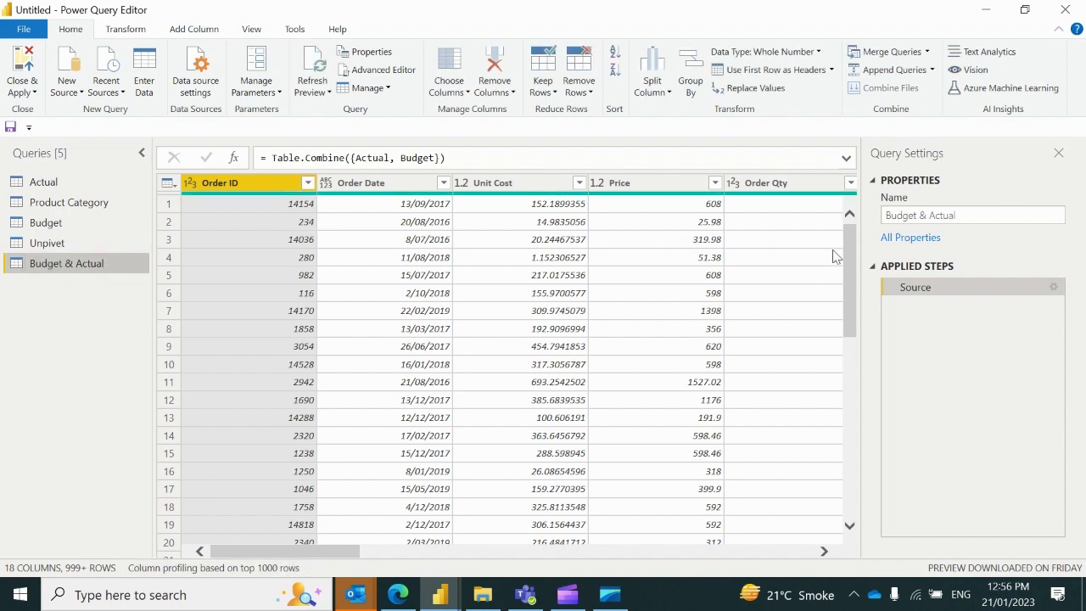
# - Apply the pending query changes, close the Power Query Editor and return to the Power BI Desktop report
pyautogui.moveTo(848, 252); pyautogui.dragTo(838, 225)
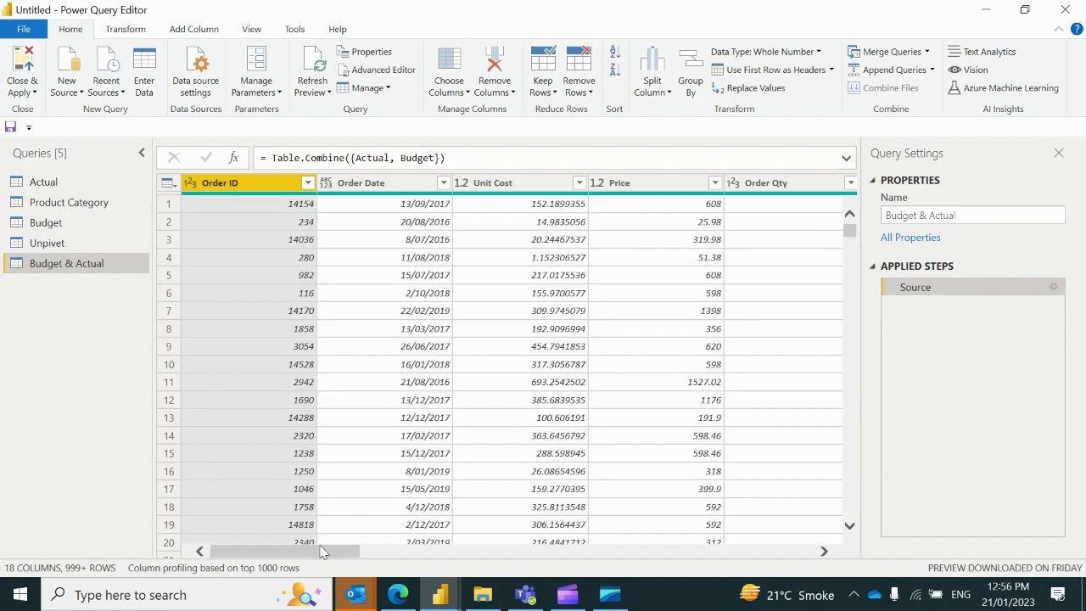
pyautogui.moveTo(323, 551); pyautogui.dragTo(783, 589)
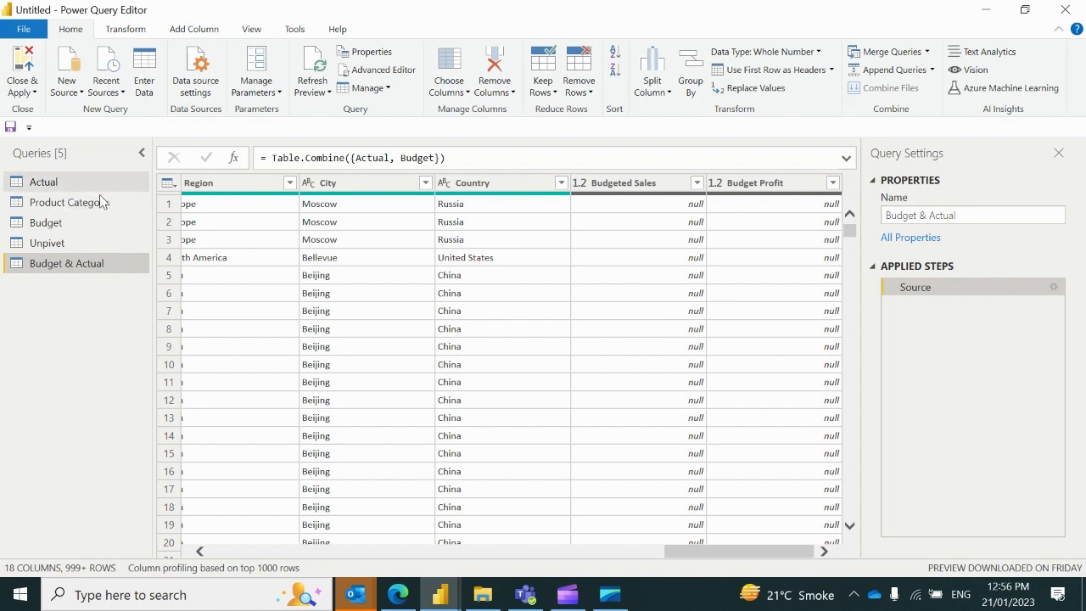
pyautogui.click(26, 33)
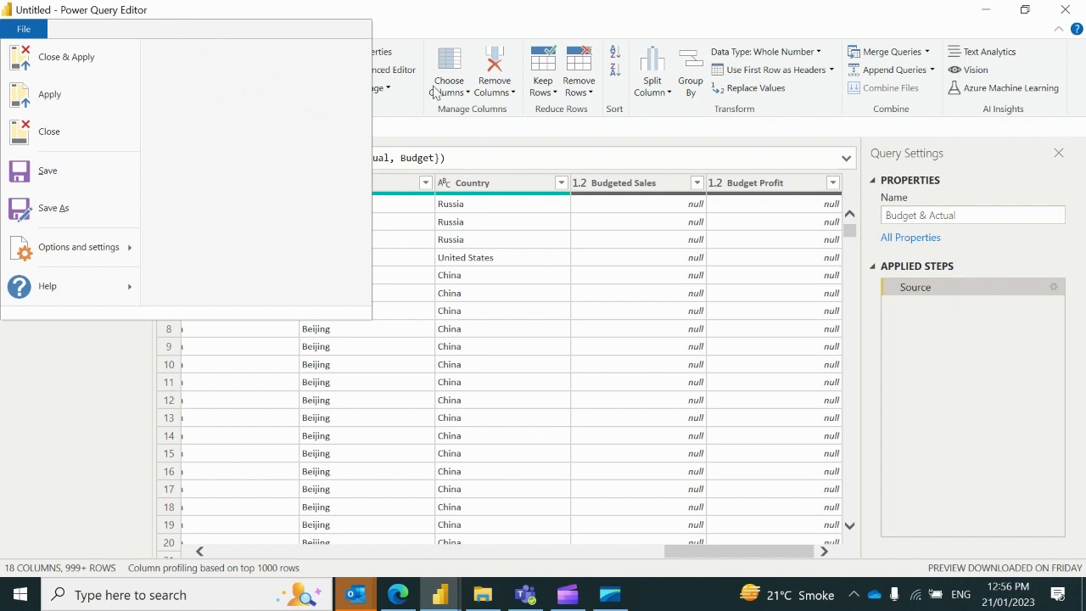
pyautogui.click(415, 107)
pyautogui.click(117, 32)
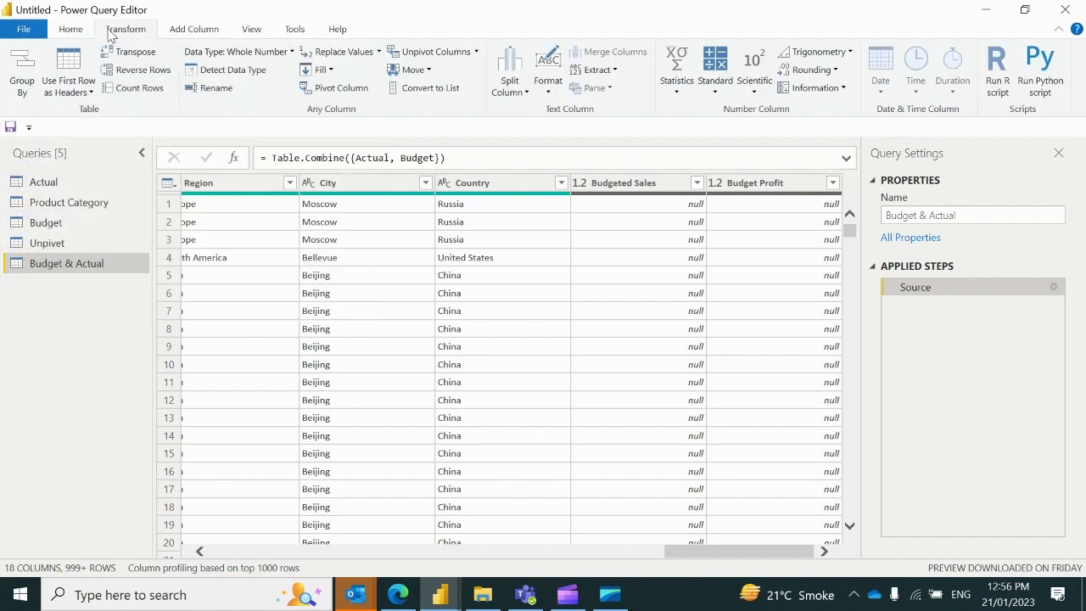
pyautogui.click(76, 32)
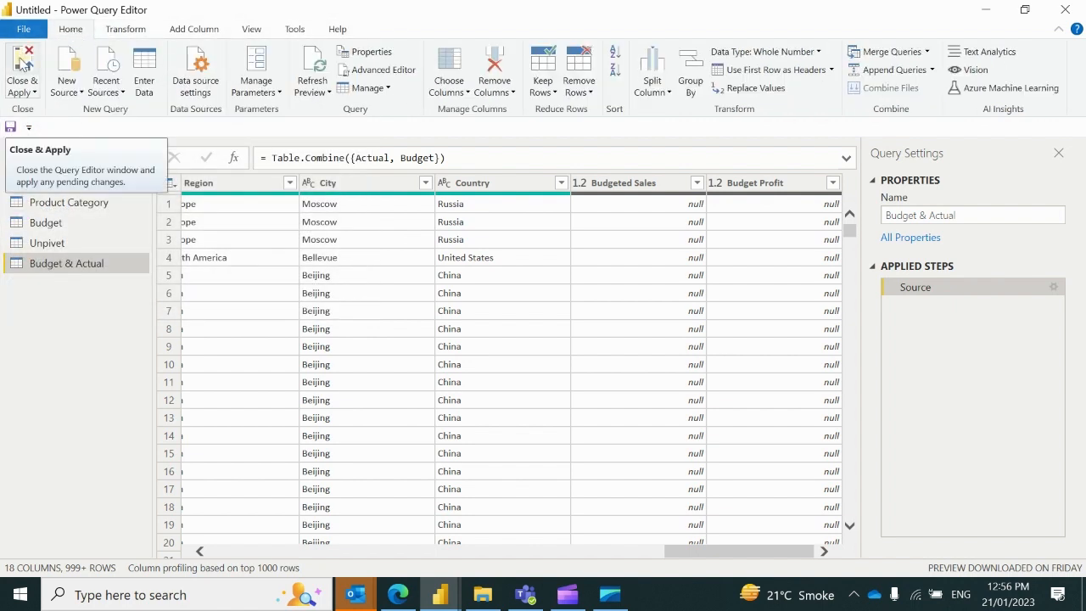
pyautogui.click(20, 61)
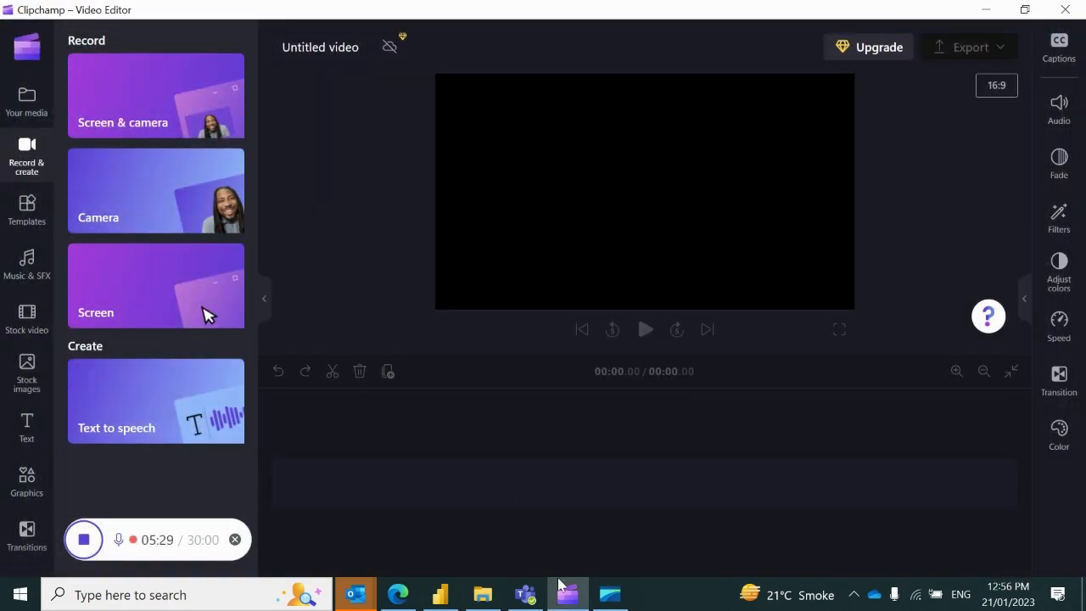
pyautogui.click(456, 592)
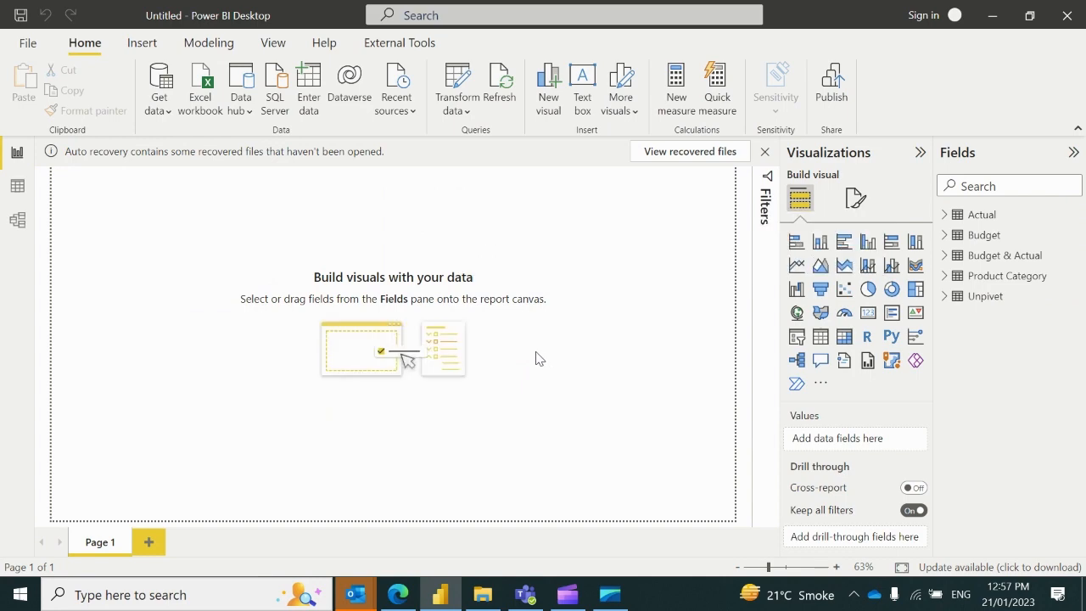
# - Insert a matrix visual with Product Name from Budget & Actual as rows, narrow it slightly and place it lower on the page
pyautogui.click(17, 187)
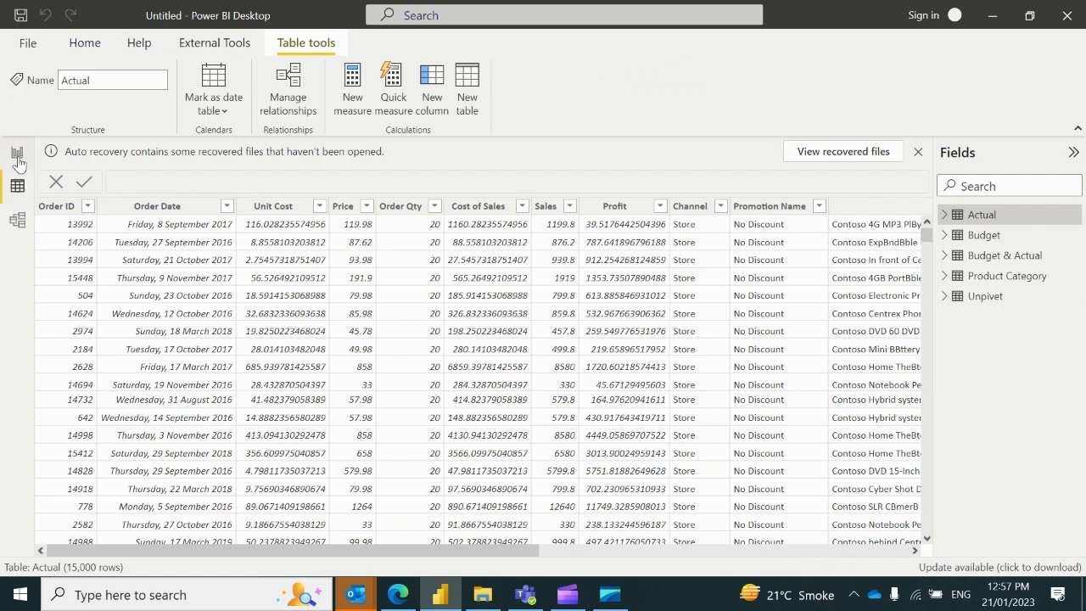
pyautogui.click(17, 153)
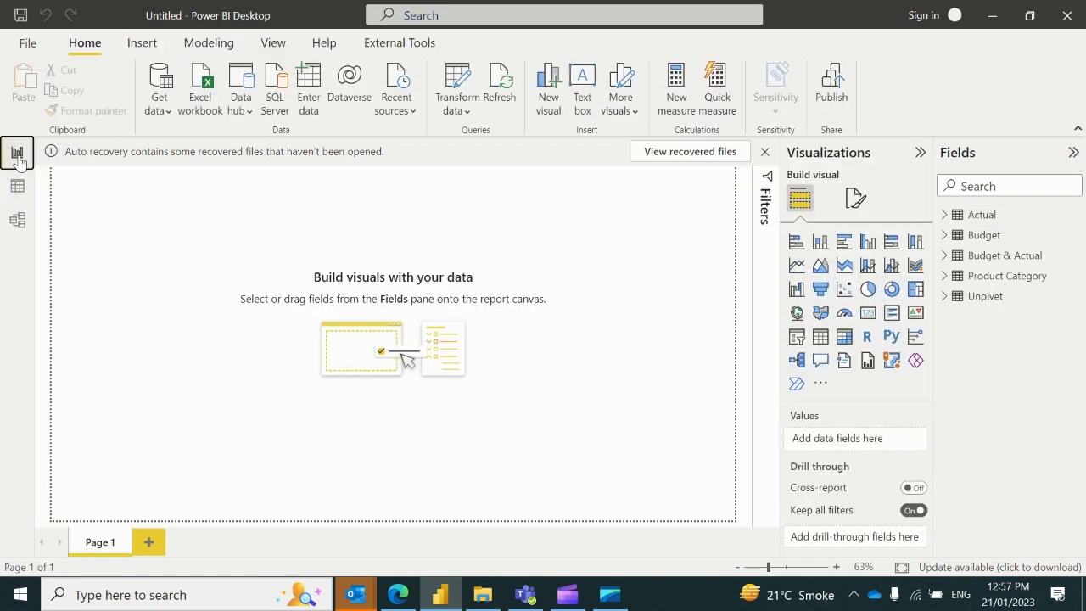
pyautogui.click(842, 339)
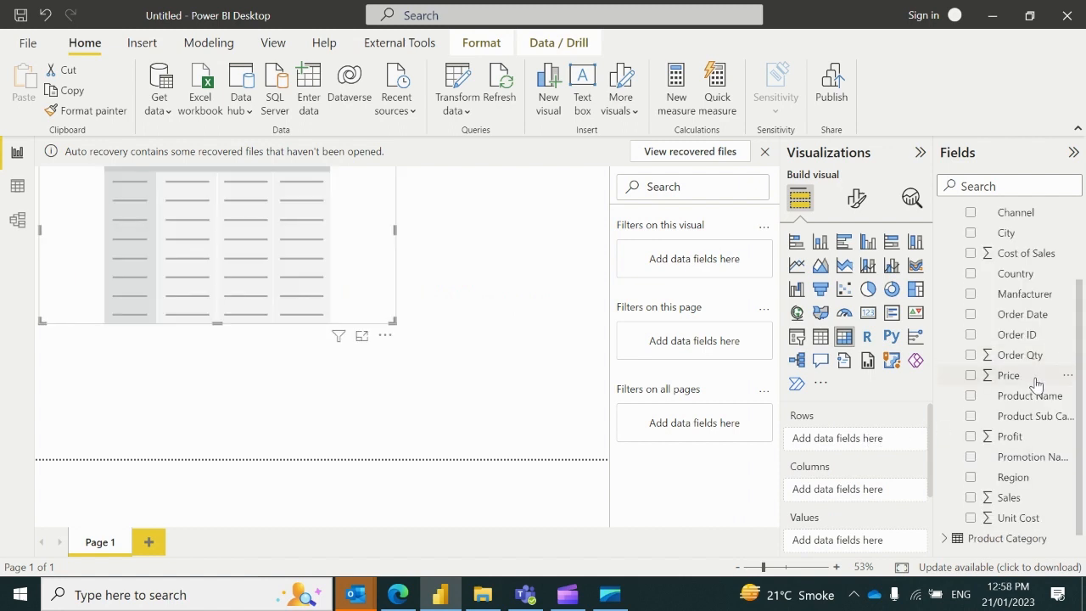
pyautogui.scroll(-1, 1036, 386)
pyautogui.scroll(5, 1036, 382)
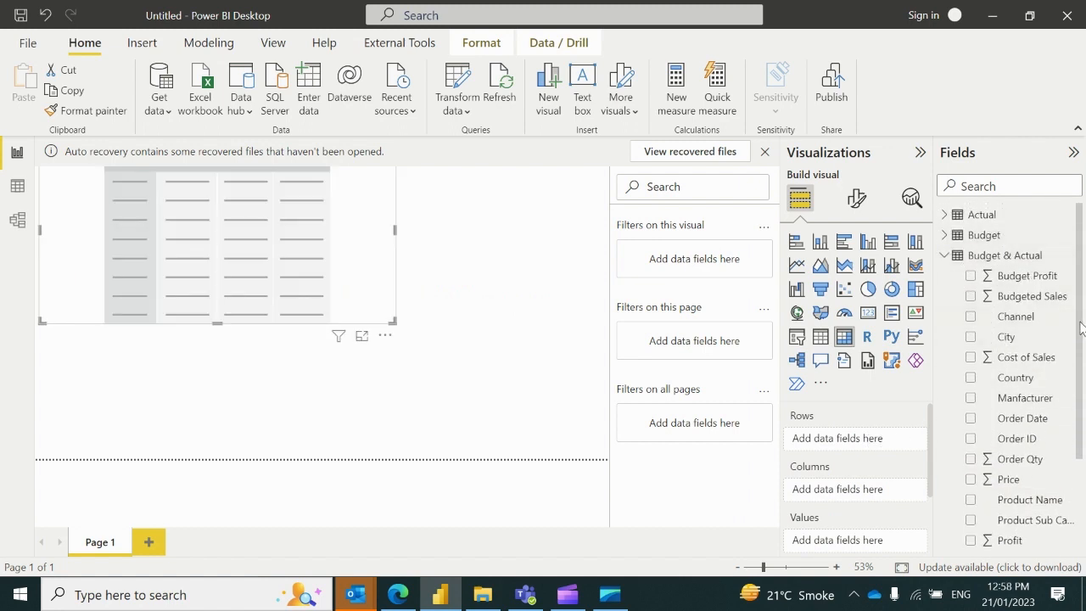
pyautogui.scroll(-1, 1079, 333)
pyautogui.scroll(-3, 1077, 347)
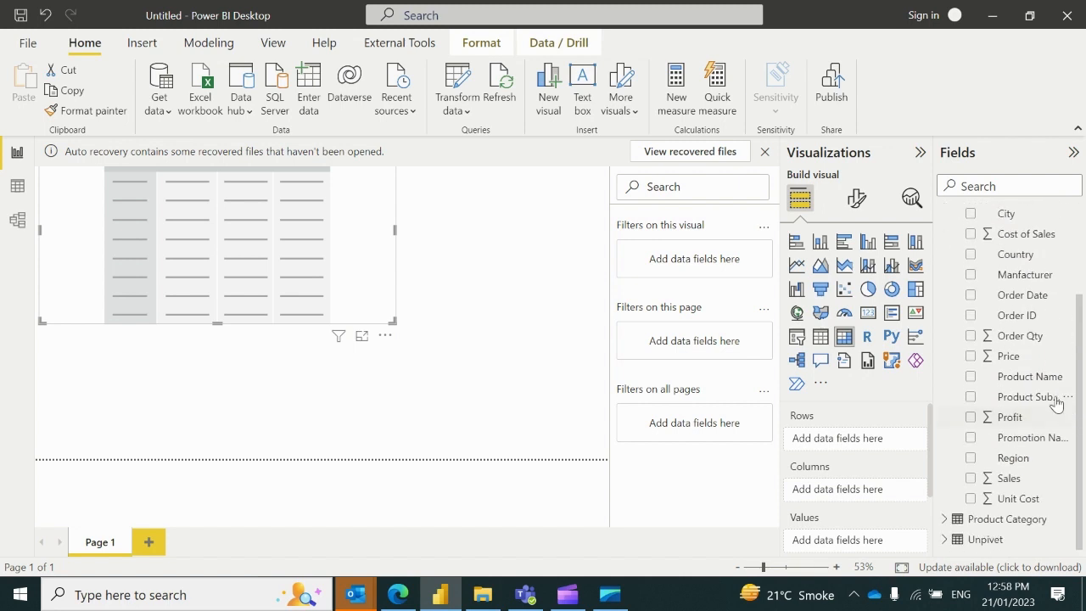
pyautogui.moveTo(1030, 383); pyautogui.dragTo(882, 490)
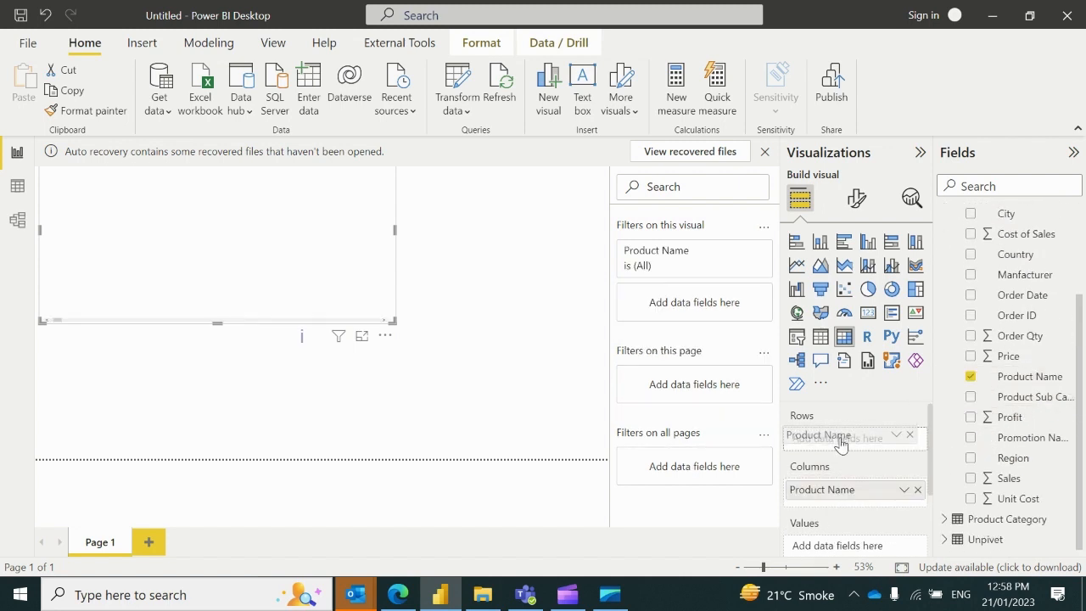
pyautogui.moveTo(842, 446); pyautogui.dragTo(839, 441)
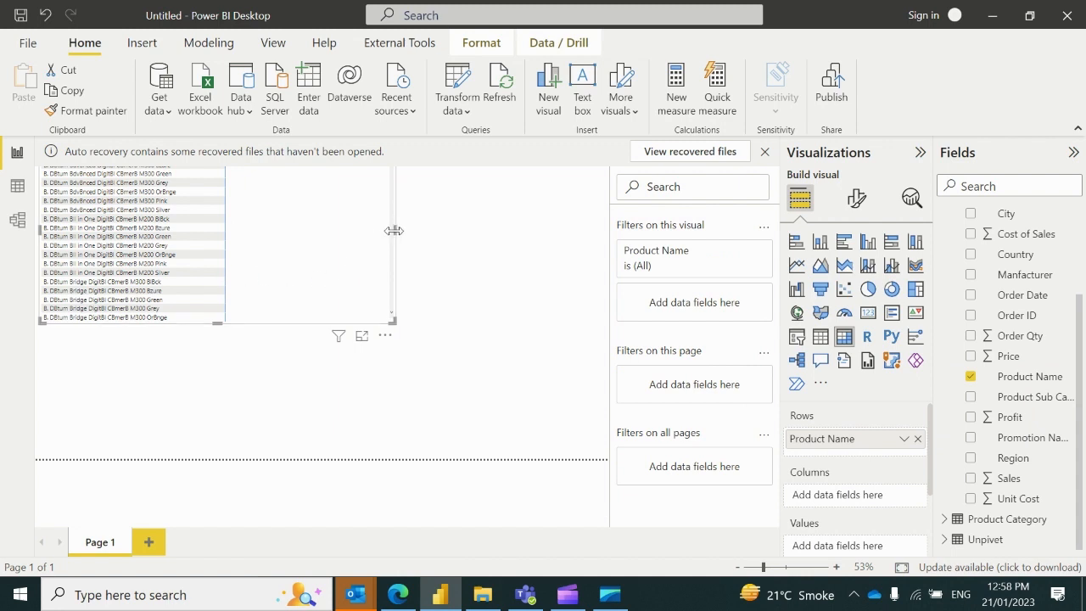
pyautogui.moveTo(395, 230)
pyautogui.mouseDown()
pyautogui.moveTo(401, 223)
pyautogui.moveTo(379, 220)
pyautogui.mouseUp()
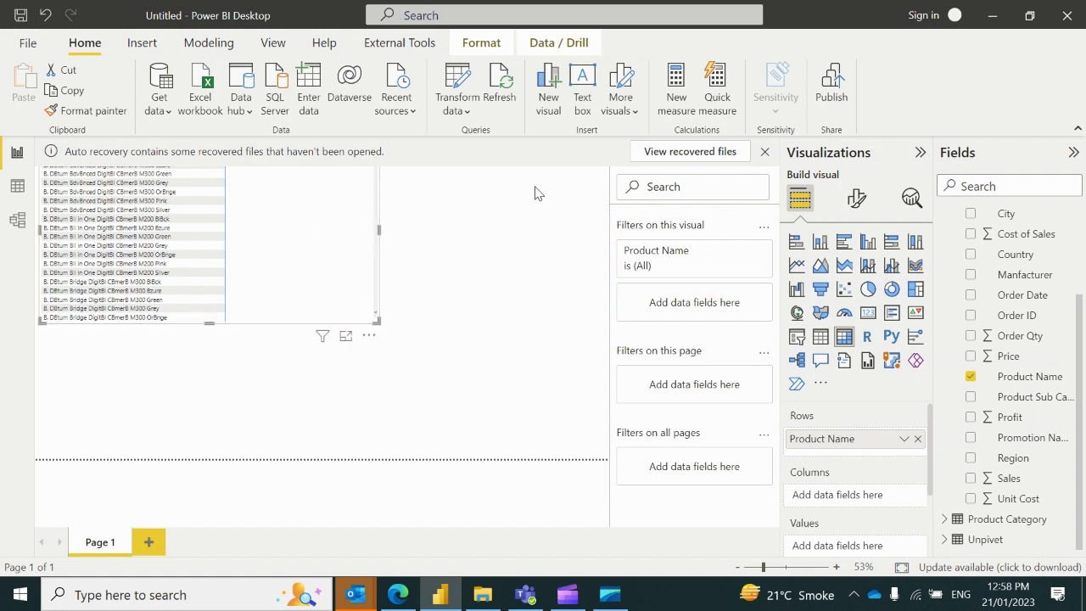
pyautogui.moveTo(274, 260); pyautogui.dragTo(286, 342)
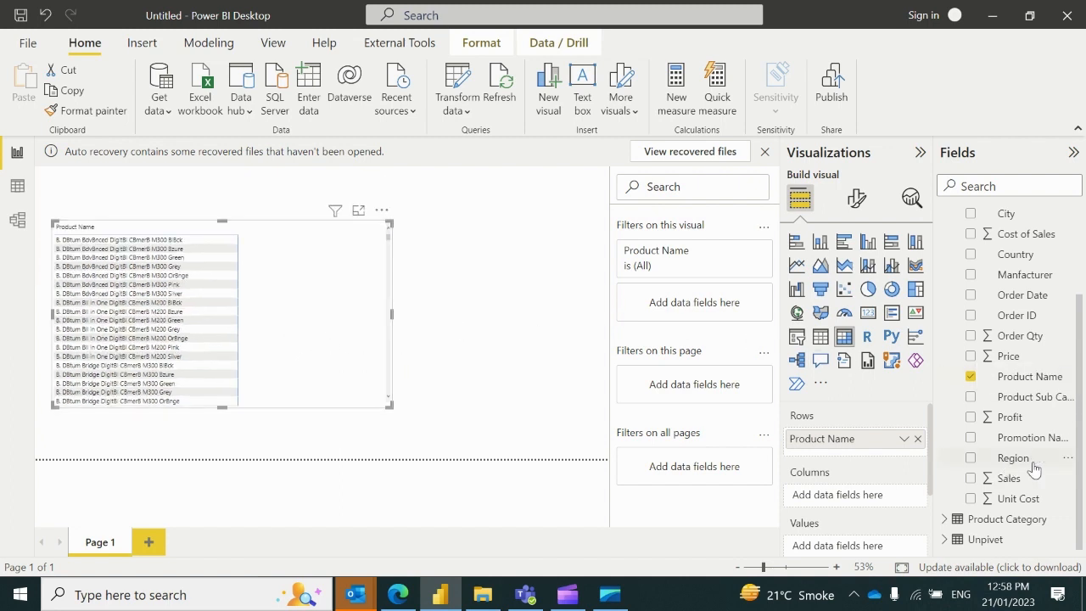
# - Add Sales and Budgeted Sales from the Budget & Actual table to the matrix as values
pyautogui.moveTo(1012, 480); pyautogui.dragTo(860, 545)
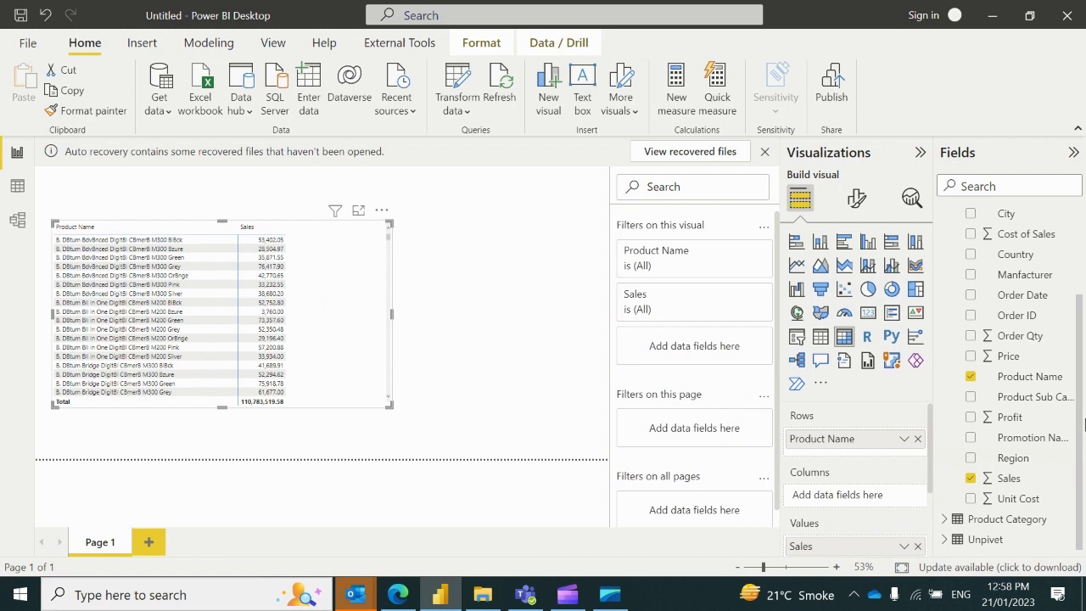
pyautogui.moveTo(1084, 417); pyautogui.dragTo(1084, 331)
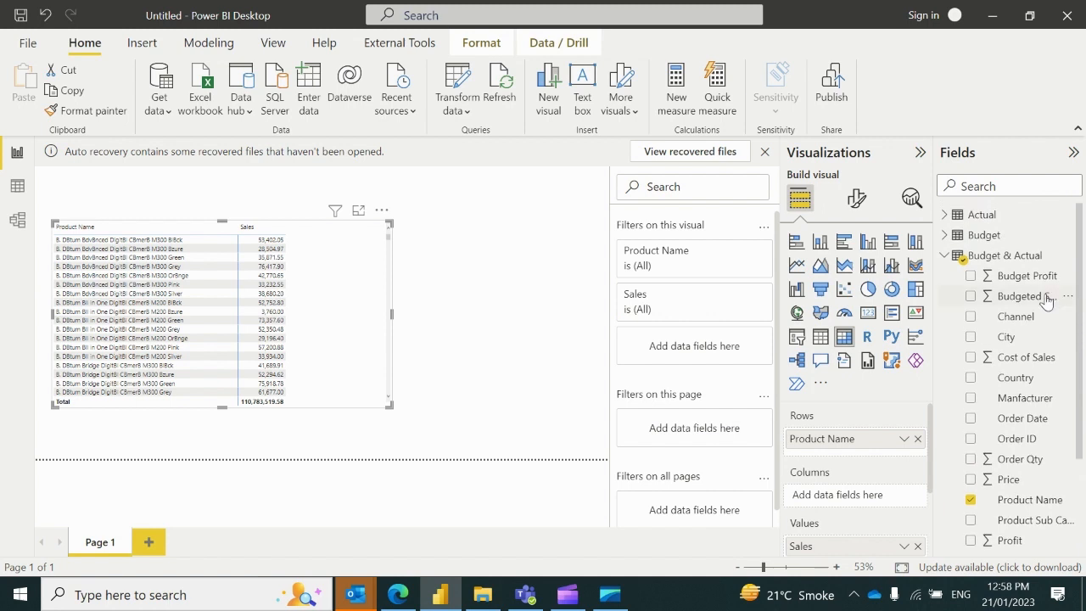
pyautogui.moveTo(1047, 296); pyautogui.dragTo(899, 459)
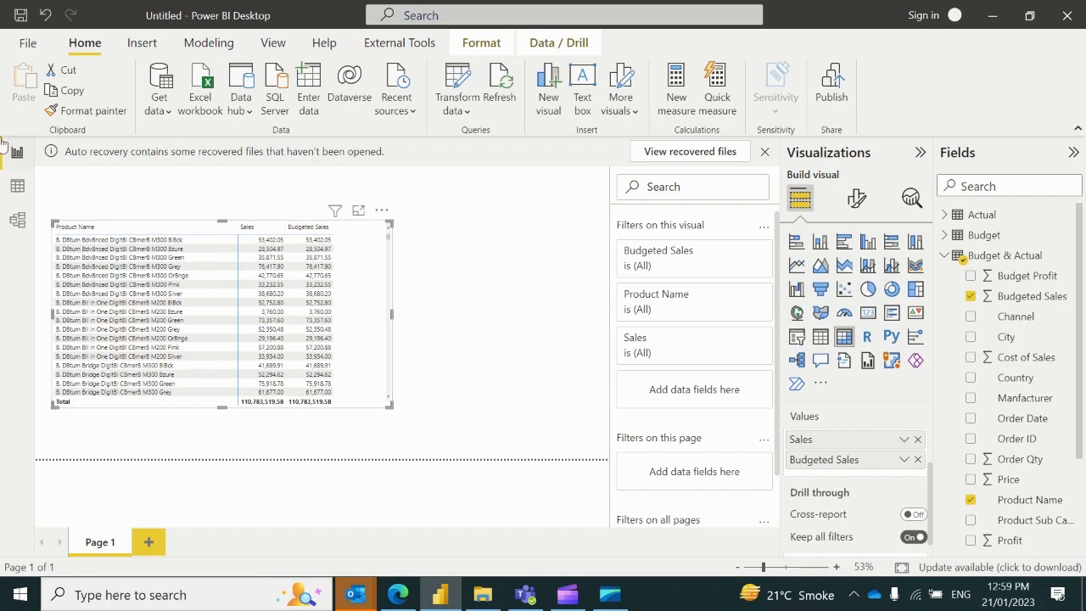
# - Switch from the report to the table data and open the Power Query Editor to transform the data
pyautogui.click(18, 185)
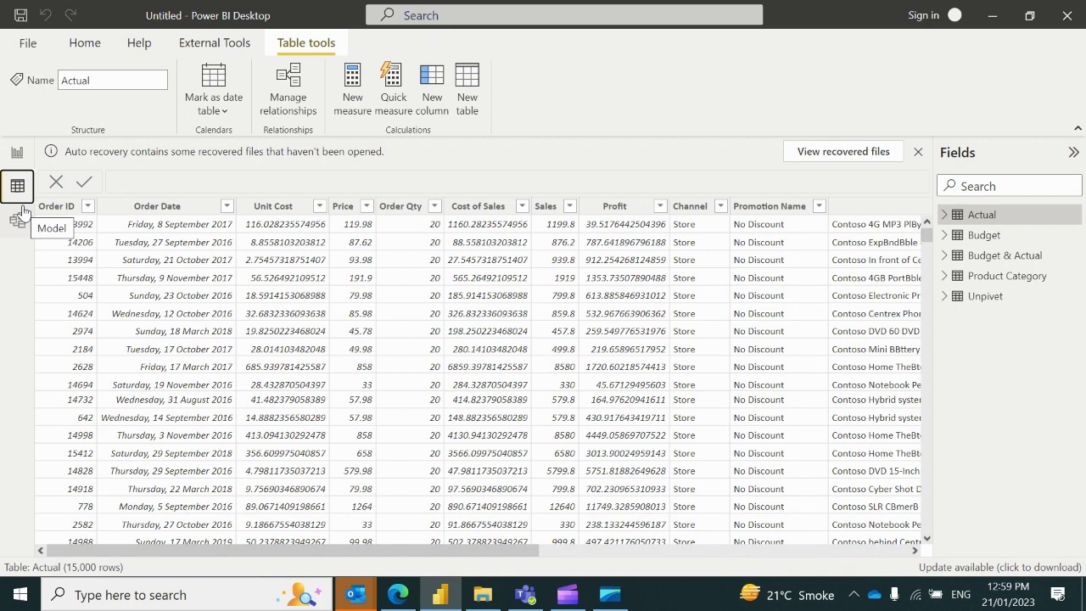
pyautogui.click(16, 156)
pyautogui.click(17, 186)
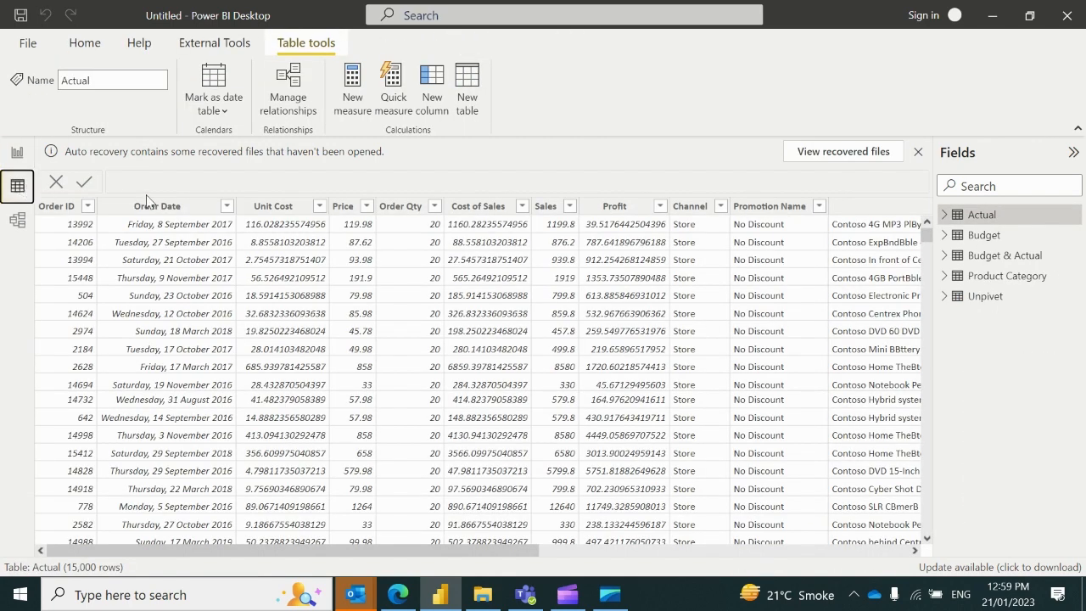
pyautogui.click(86, 45)
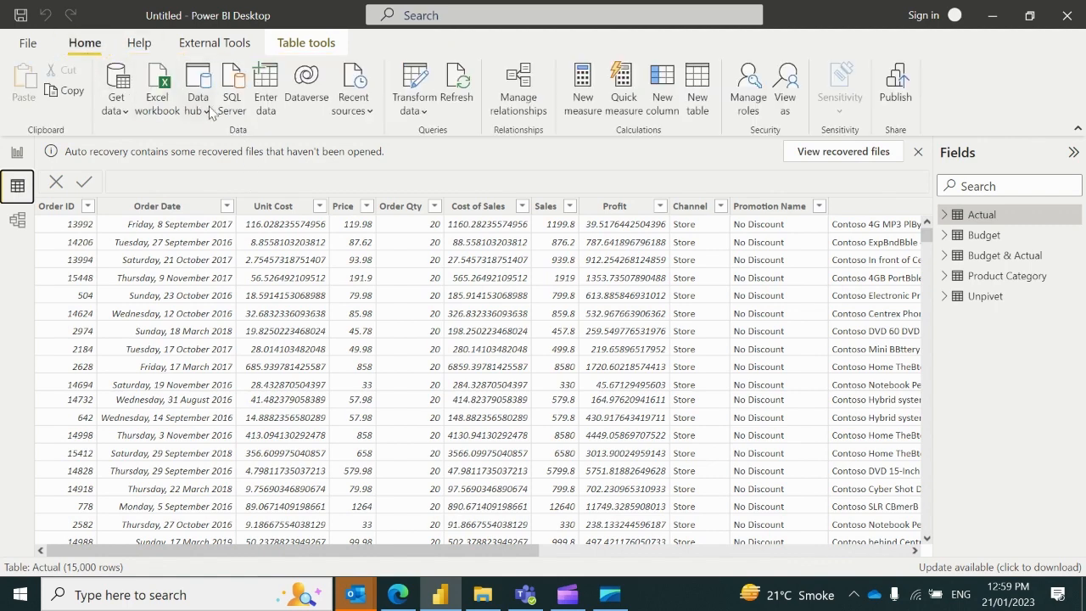
pyautogui.click(423, 112)
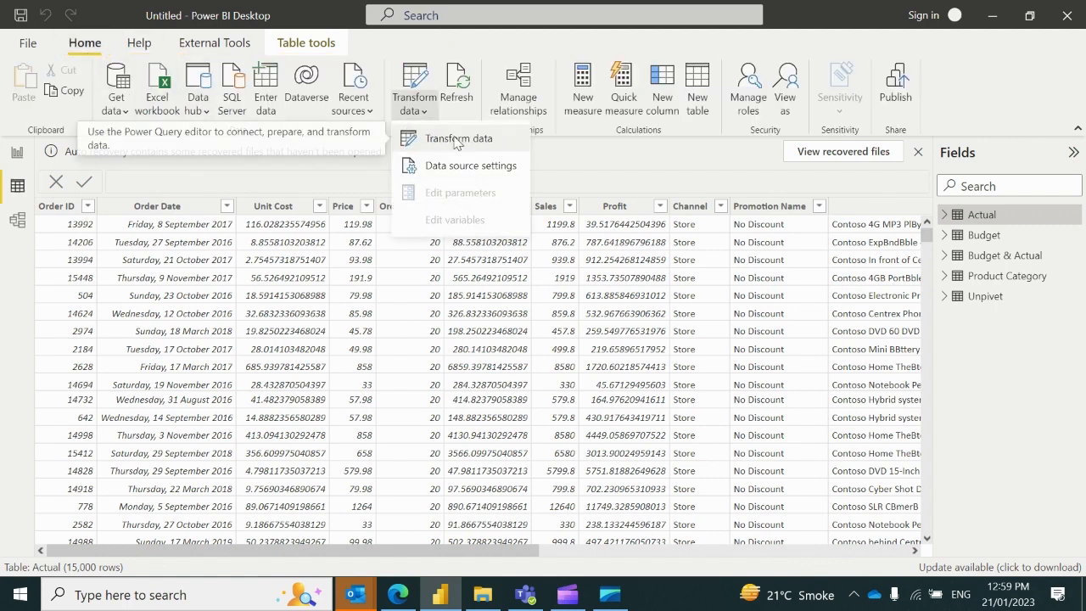
pyautogui.click(456, 140)
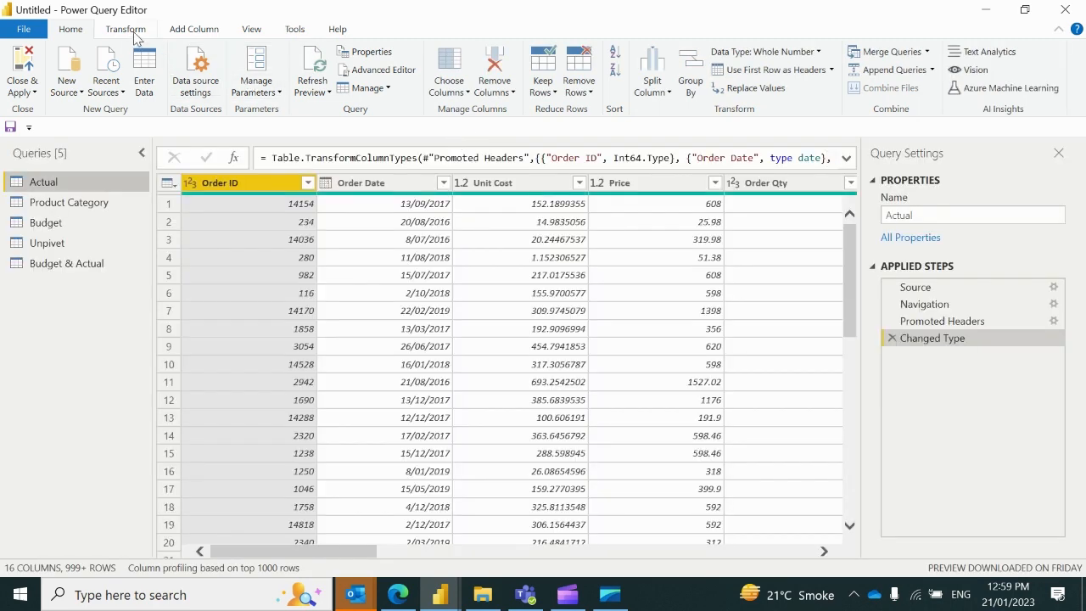
# - Start a custom column in the Actual query and name it Gross Profit
pyautogui.click(133, 34)
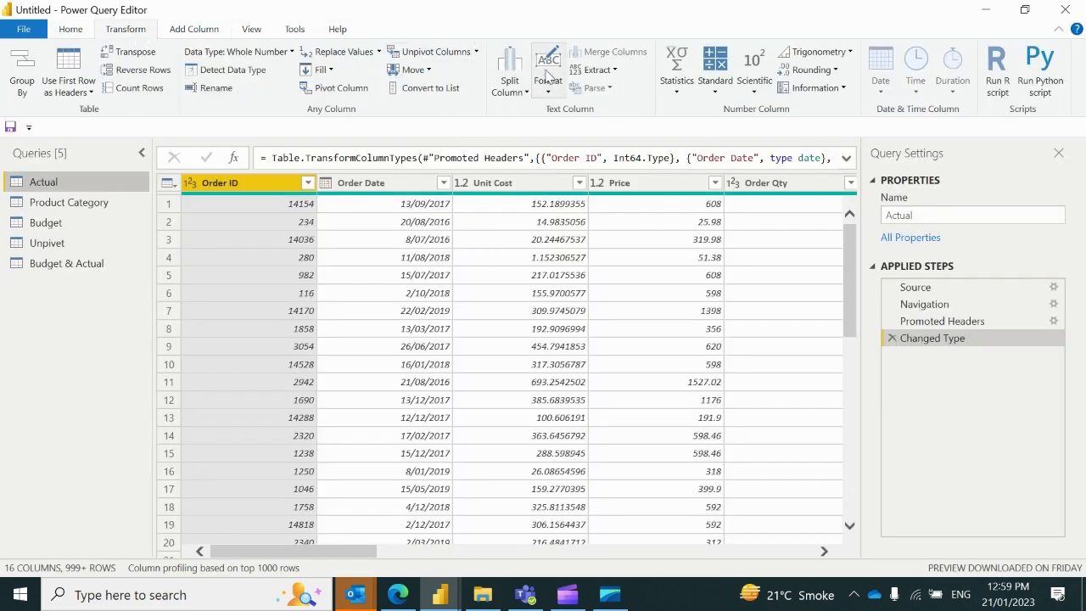
pyautogui.click(195, 28)
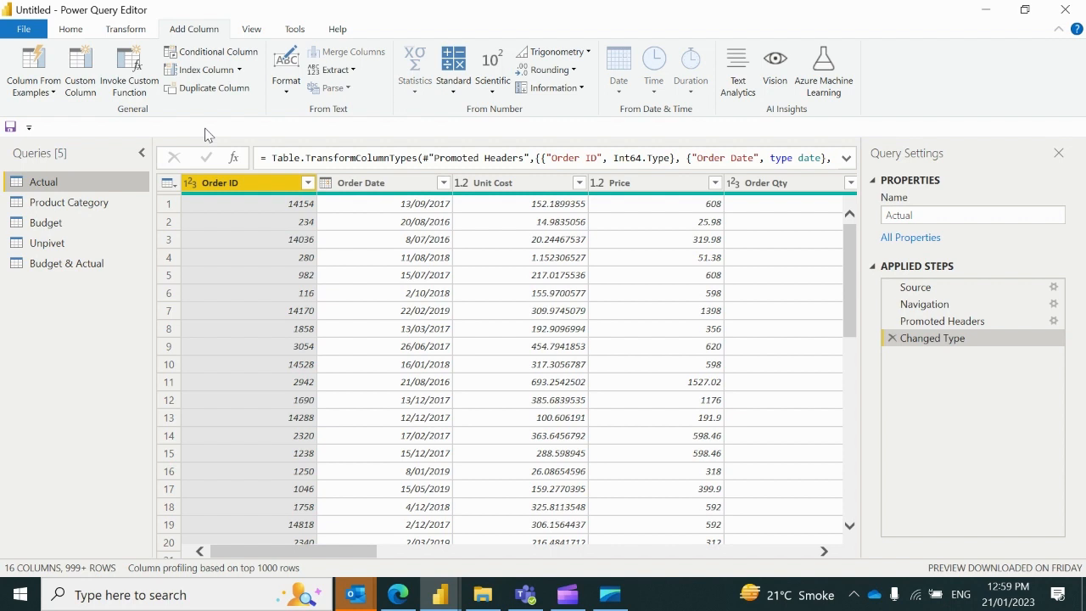
pyautogui.click(88, 84)
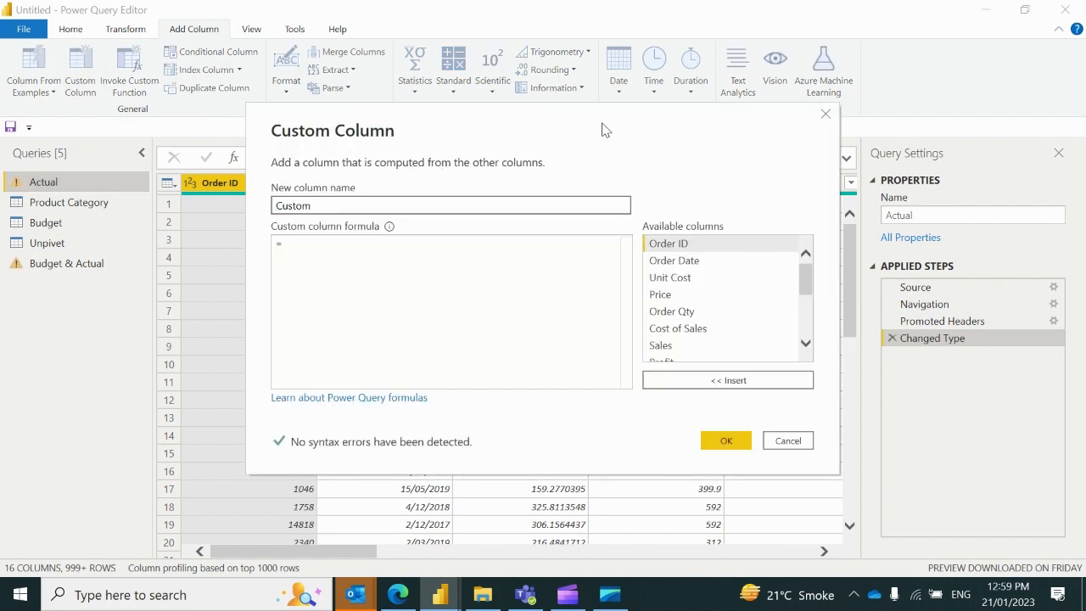
pyautogui.moveTo(601, 116); pyautogui.dragTo(586, 170)
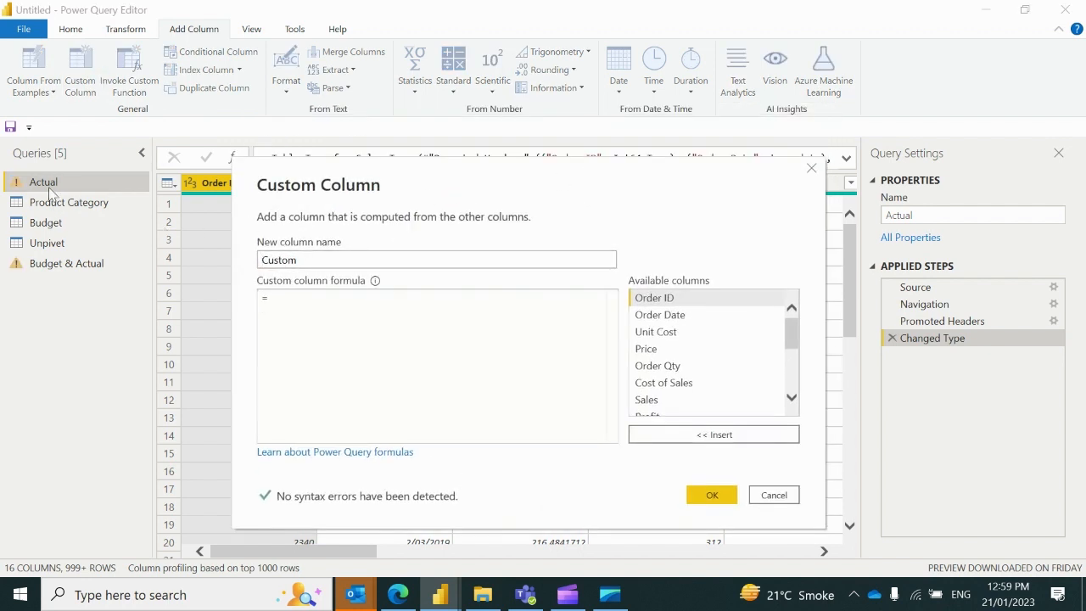
pyautogui.moveTo(376, 287)
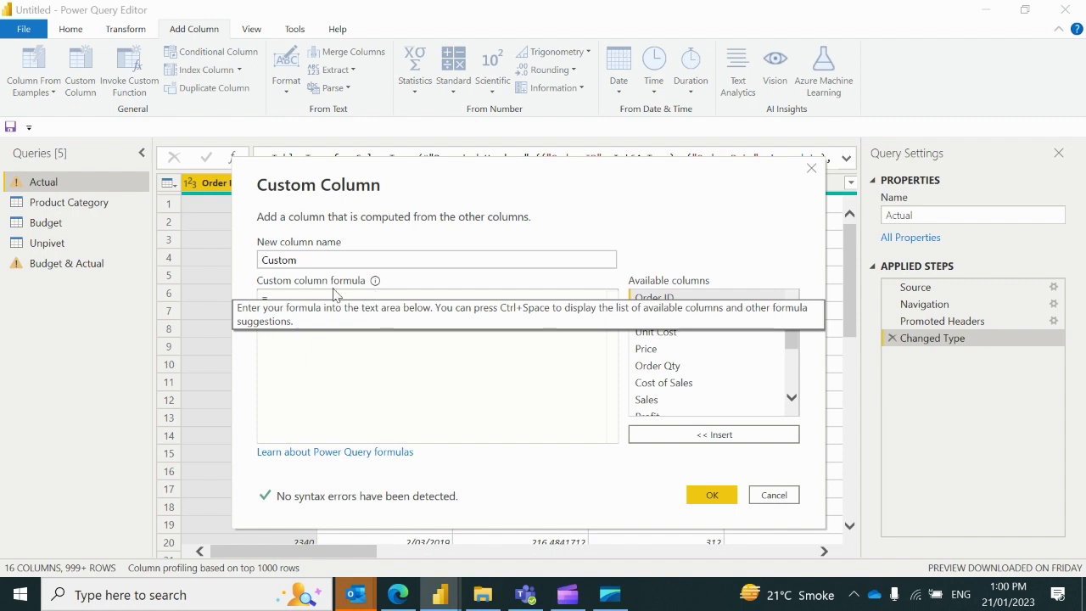
pyautogui.click(298, 298)
pyautogui.click(307, 260)
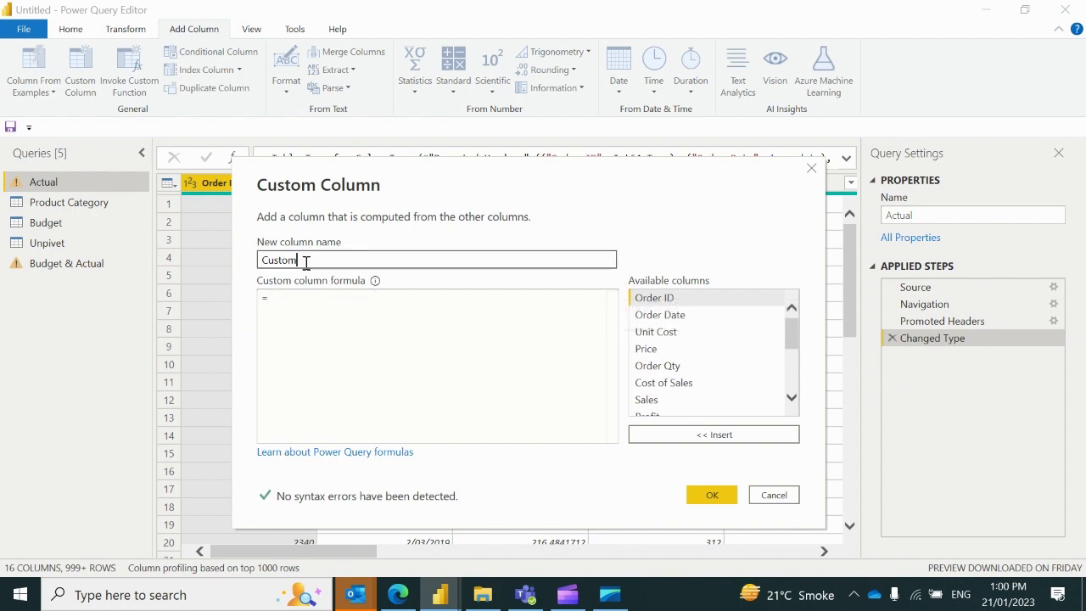
pyautogui.doubleClick(306, 260)
pyautogui.write('Gross Pro')
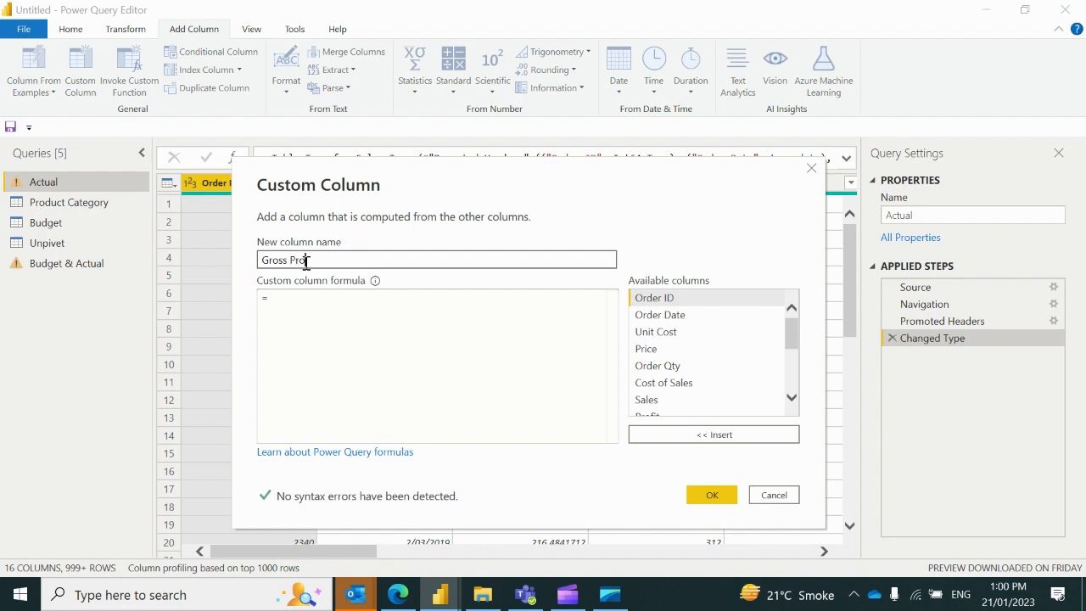
pyautogui.write('fit')
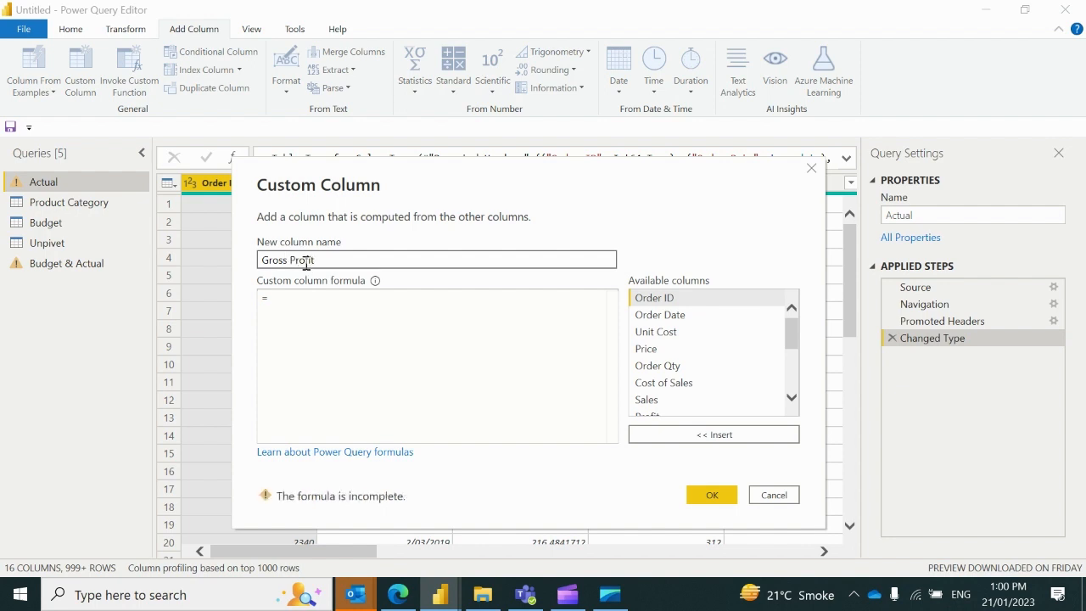
# - Define the Gross Profit formula as [Sales]-[Cost of Sales] and create the column
pyautogui.click(294, 302)
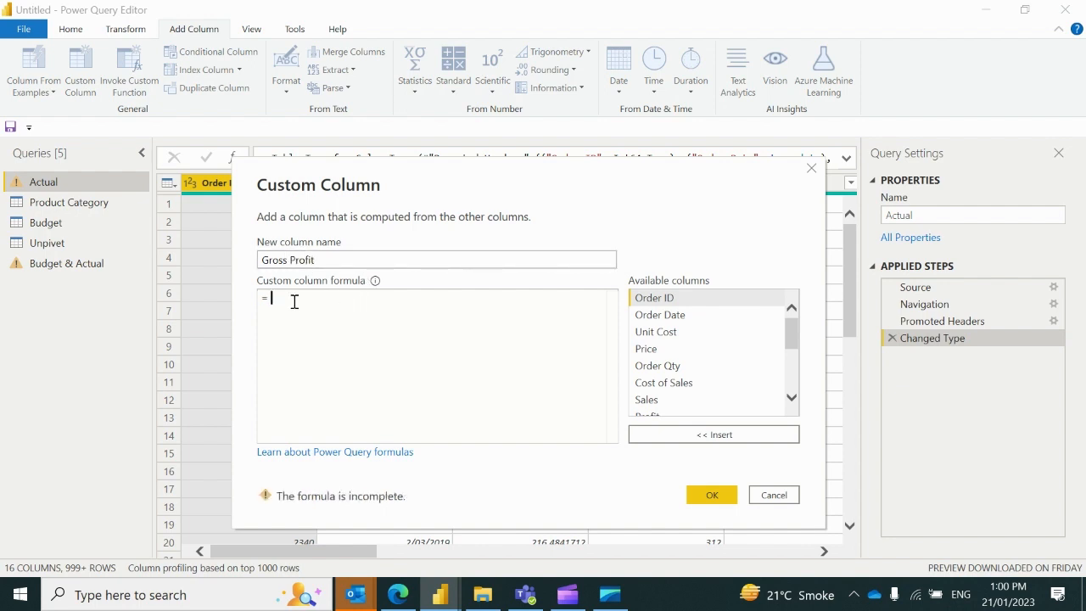
pyautogui.scroll(-2, 791, 340)
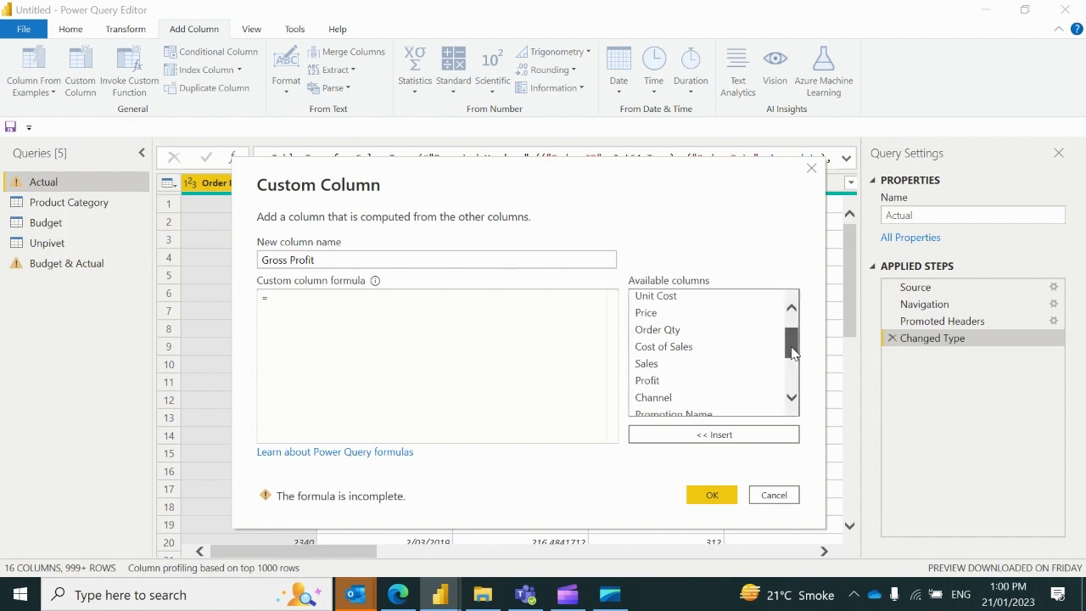
pyautogui.click(662, 361)
pyautogui.click(725, 434)
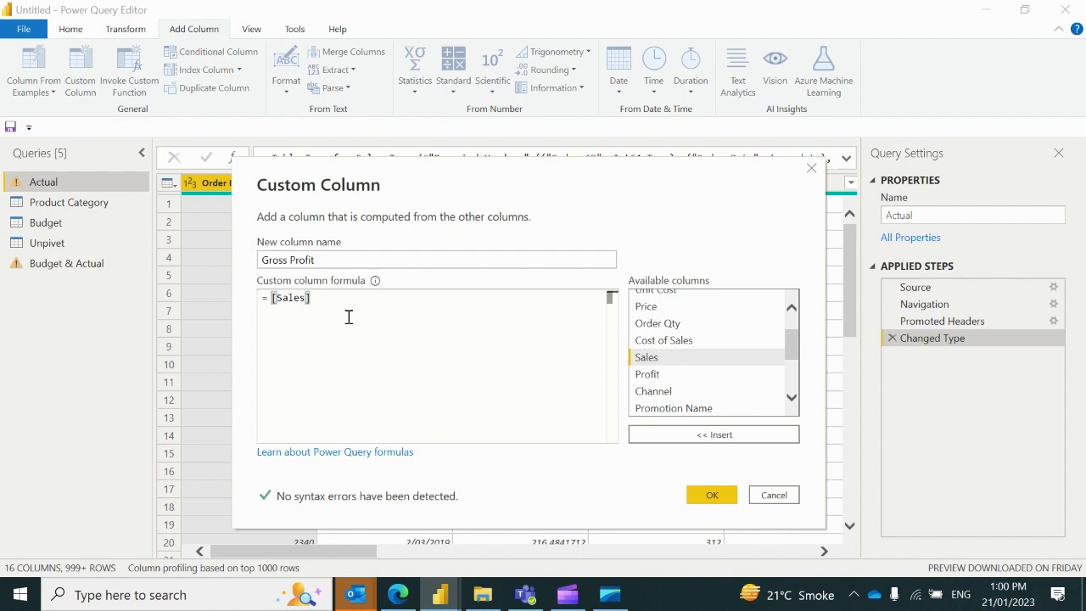
pyautogui.write('-')
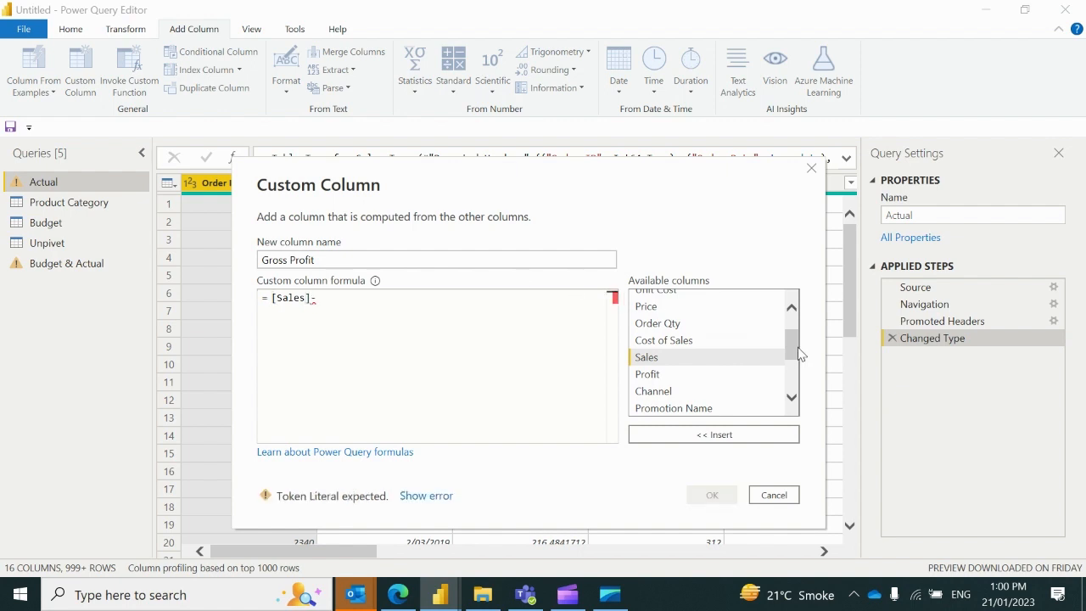
pyautogui.moveTo(799, 354)
pyautogui.mouseDown()
pyautogui.moveTo(793, 360)
pyautogui.moveTo(796, 333)
pyautogui.moveTo(793, 348)
pyautogui.mouseUp()
pyautogui.click(685, 358)
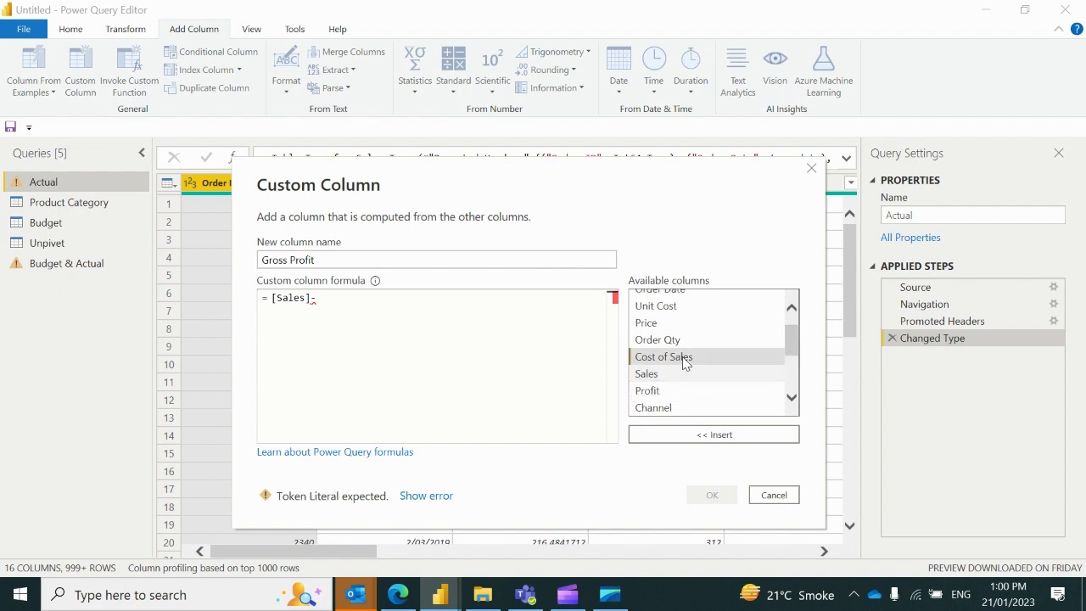
pyautogui.click(734, 435)
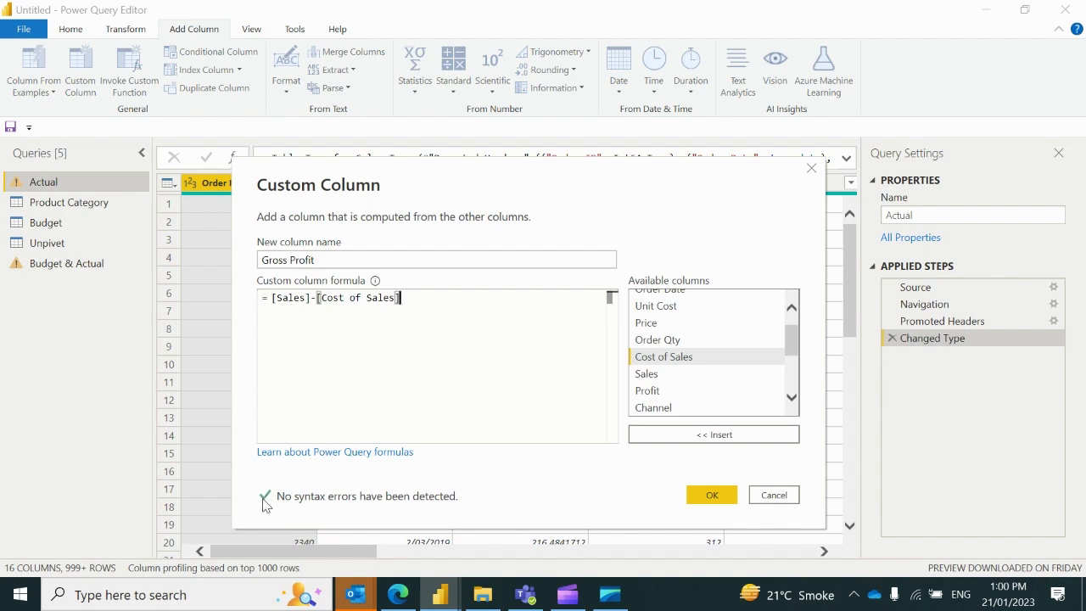
pyautogui.click(707, 499)
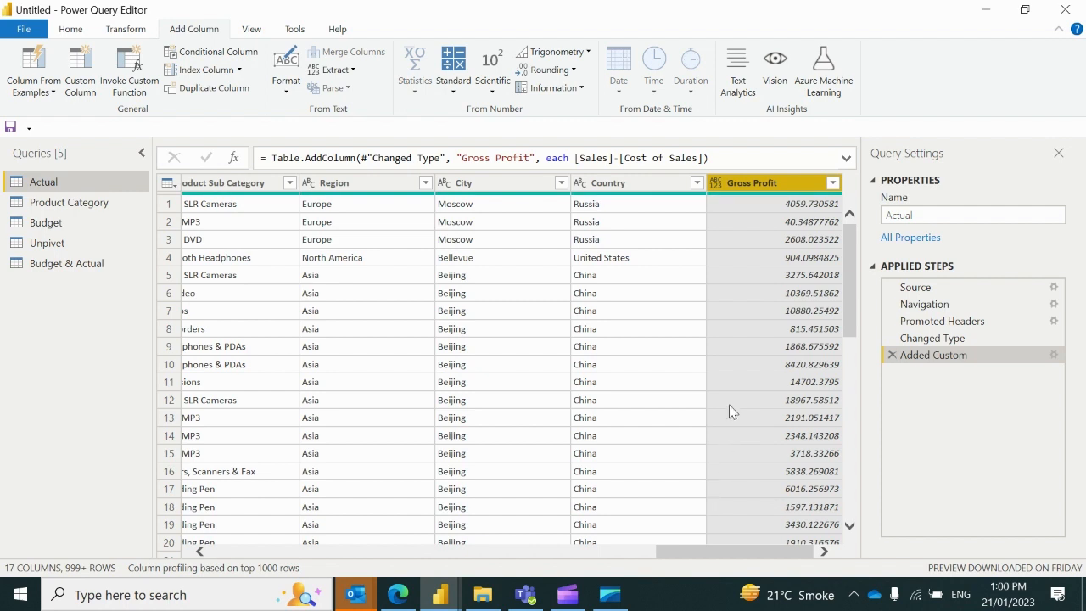
# - Round the Gross Profit column's values to 2 decimal places
pyautogui.rightClick(771, 191)
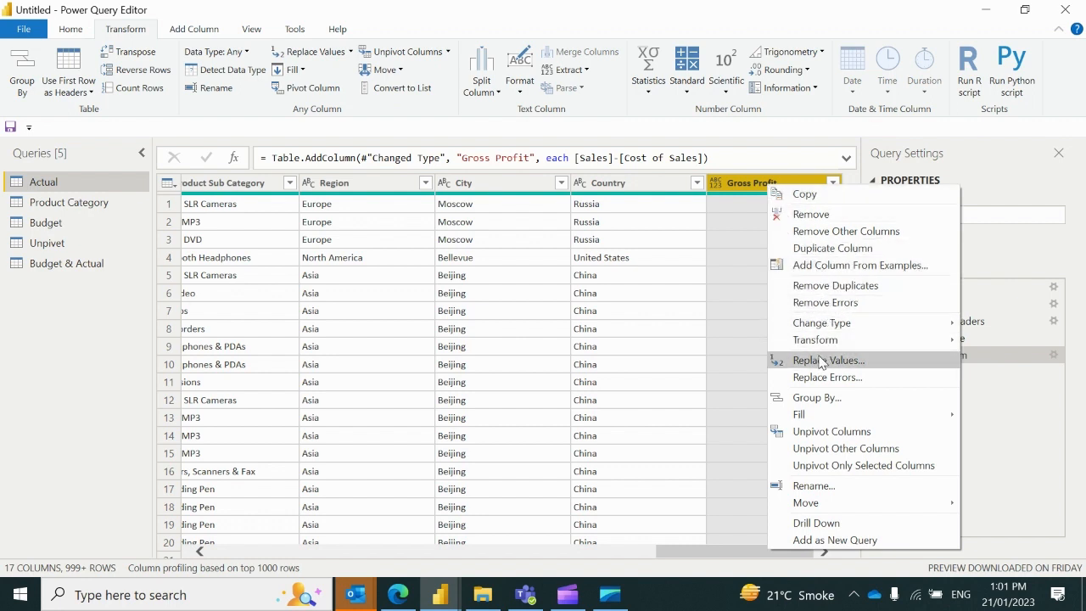
pyautogui.moveTo(845, 346)
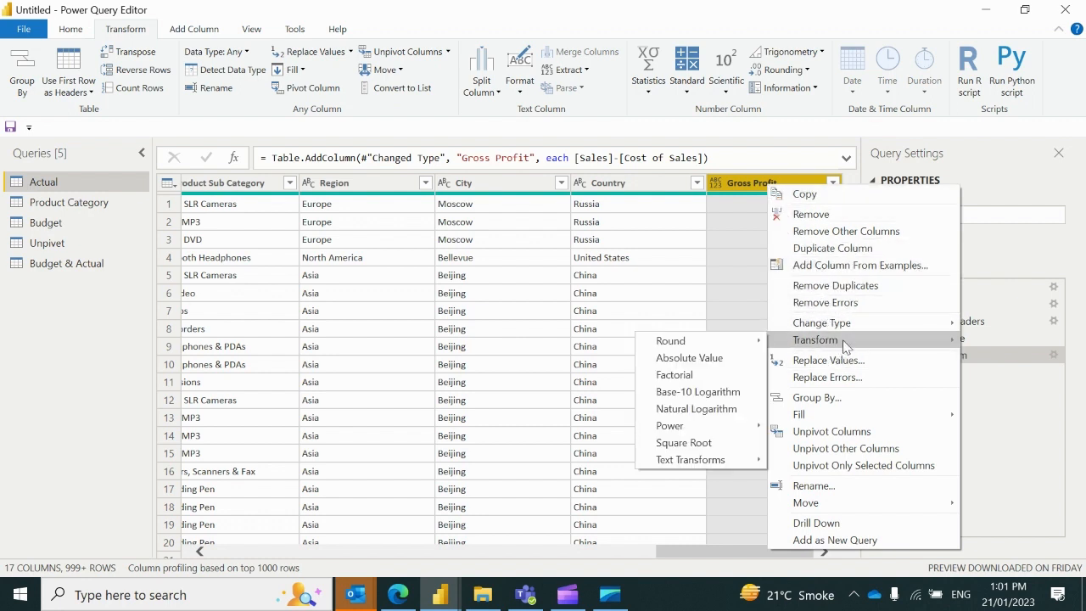
pyautogui.moveTo(755, 345)
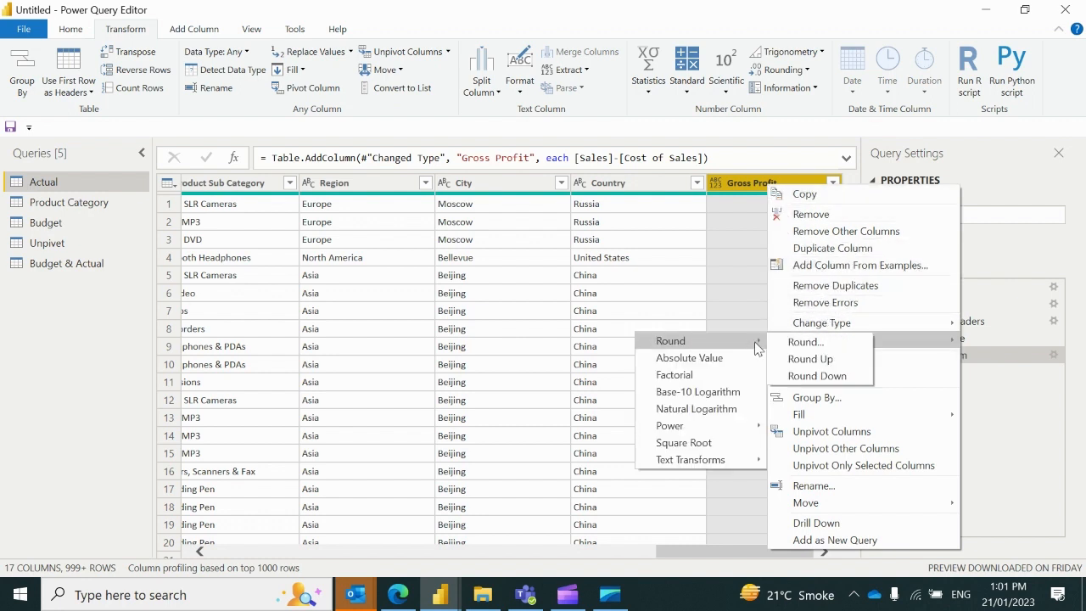
pyautogui.click(806, 348)
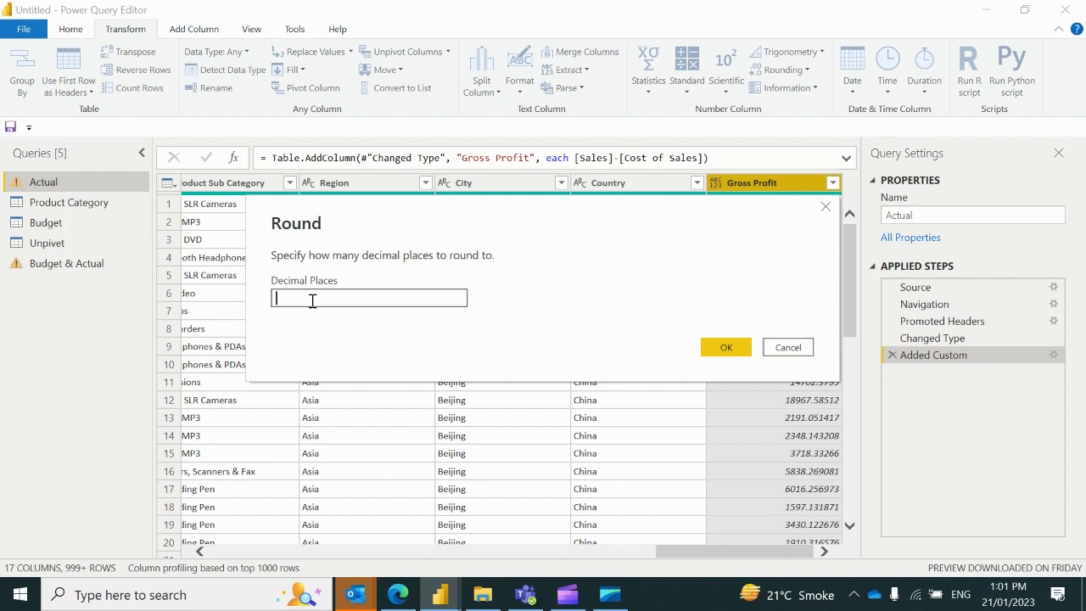
pyautogui.write('2')
pyautogui.click(730, 352)
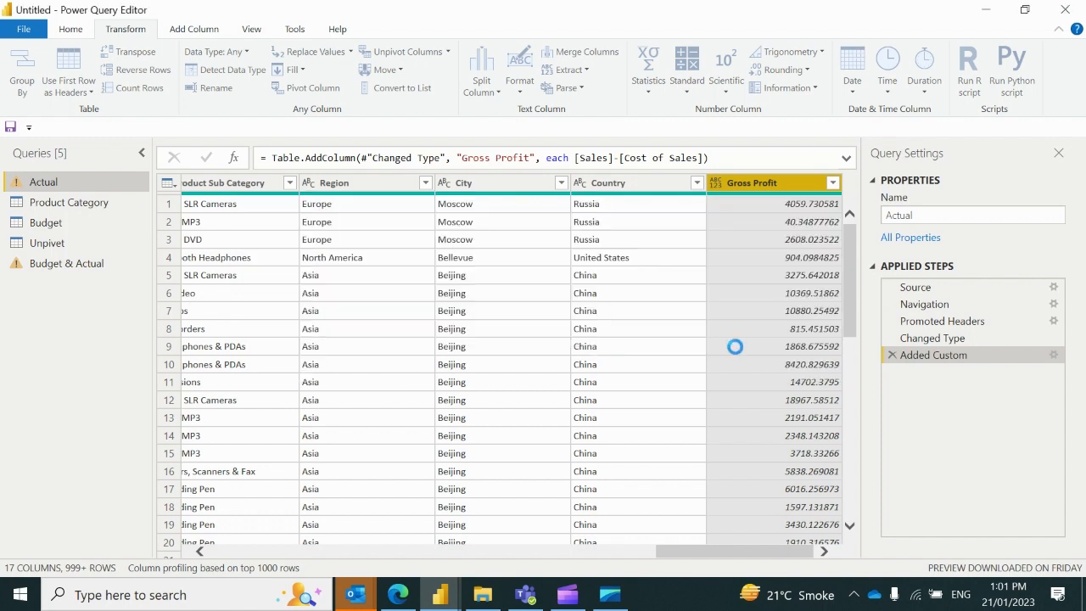
pyautogui.click(823, 552)
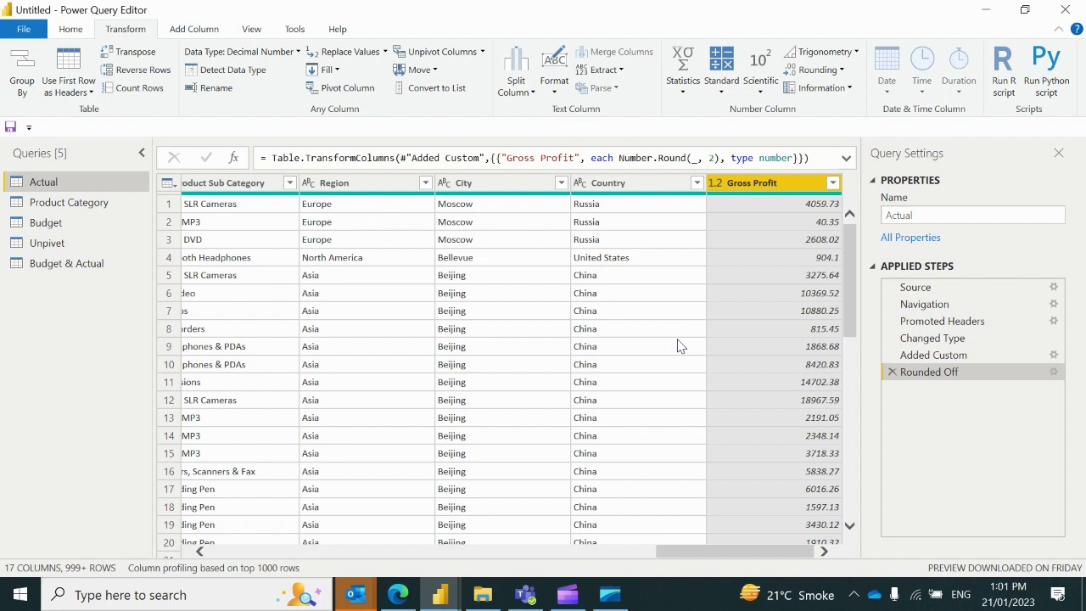
# - Examine the Country column's filter values and compare the Country and Gross Profit columns
pyautogui.click(638, 188)
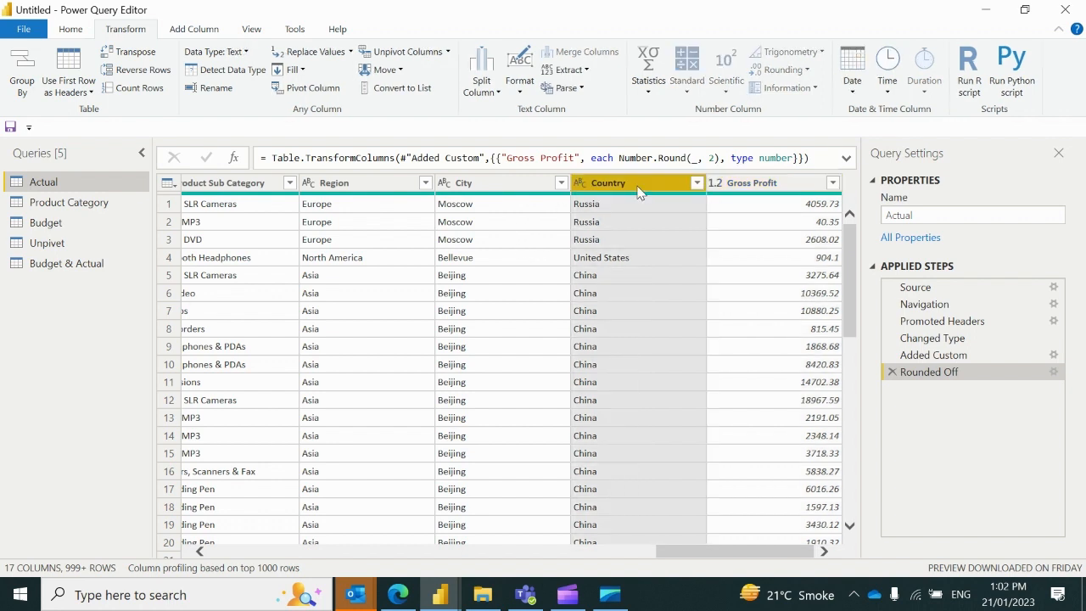
pyautogui.click(696, 183)
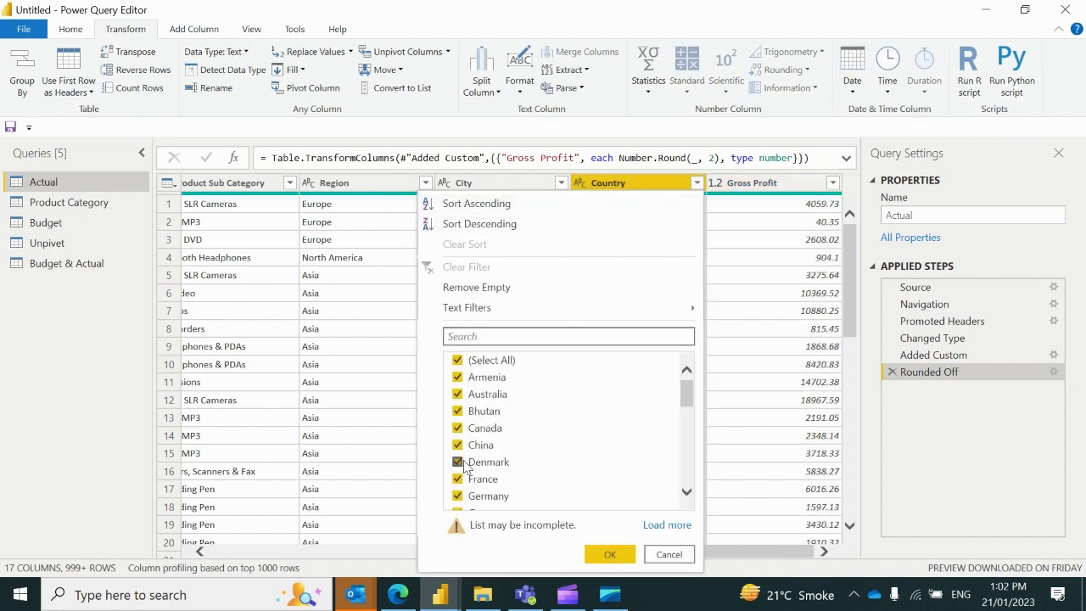
pyautogui.moveTo(686, 397); pyautogui.dragTo(673, 358)
pyautogui.click(792, 294)
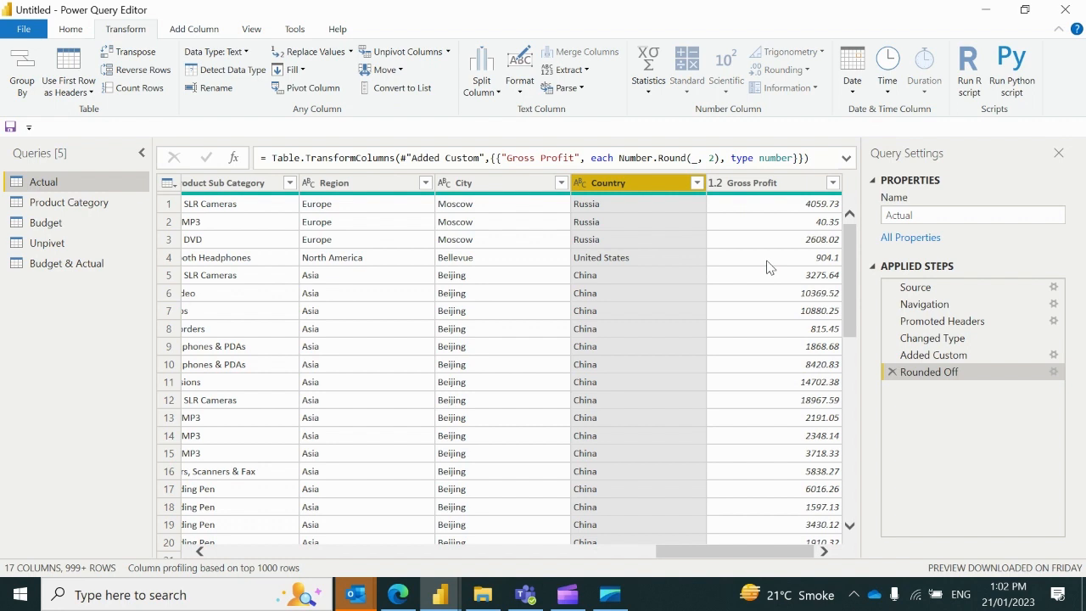
pyautogui.click(763, 186)
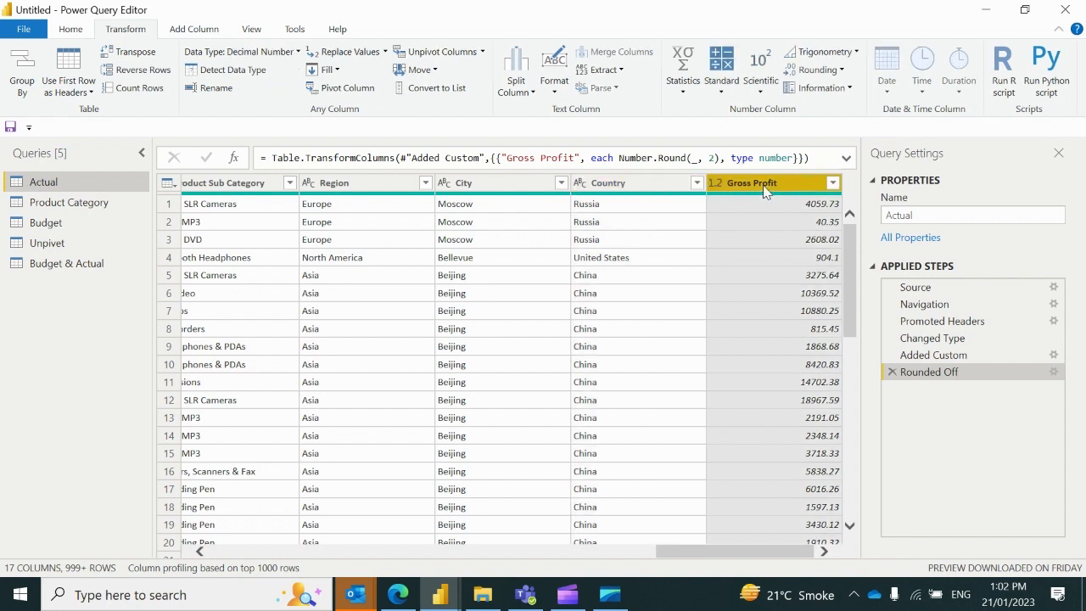
pyautogui.keyDown('ctrl'); pyautogui.click(652, 184); pyautogui.keyUp('ctrl')
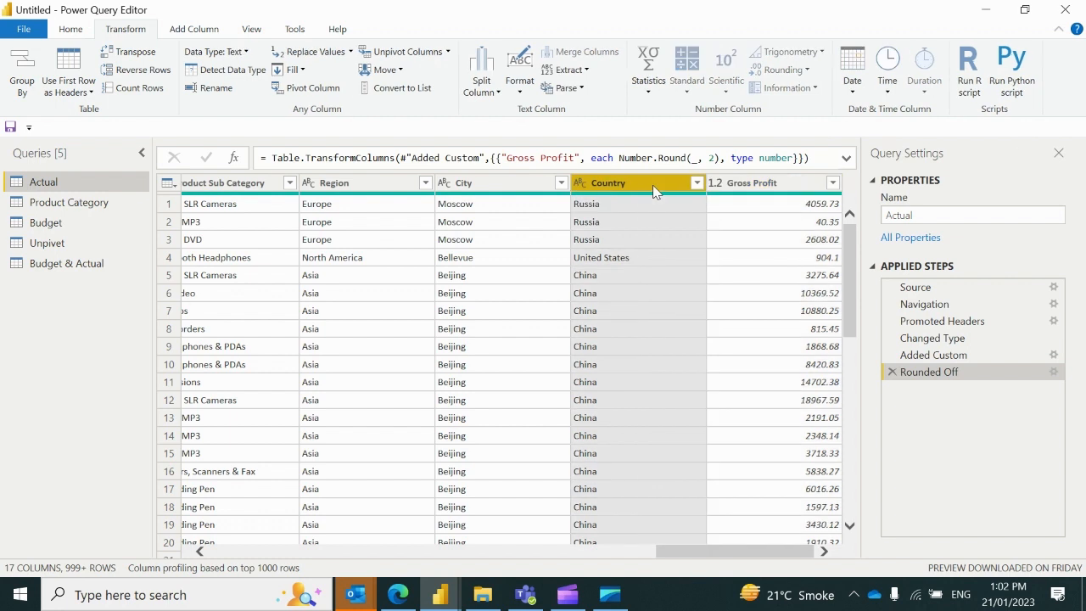
pyautogui.click(757, 189)
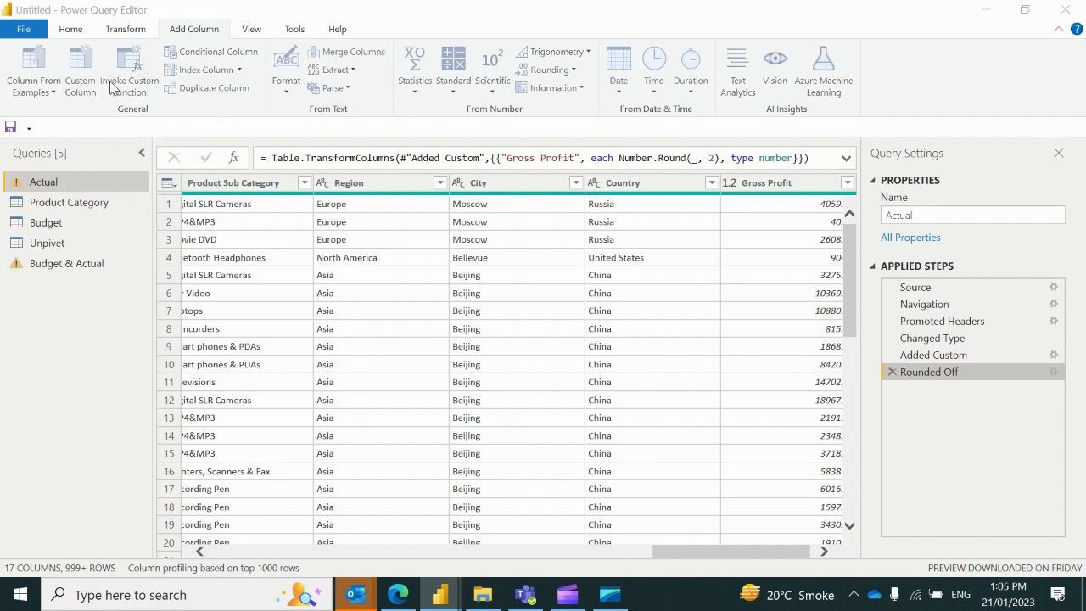
# - Start another custom column in the Actual query and name it Gross Profit Russia
pyautogui.click(83, 76)
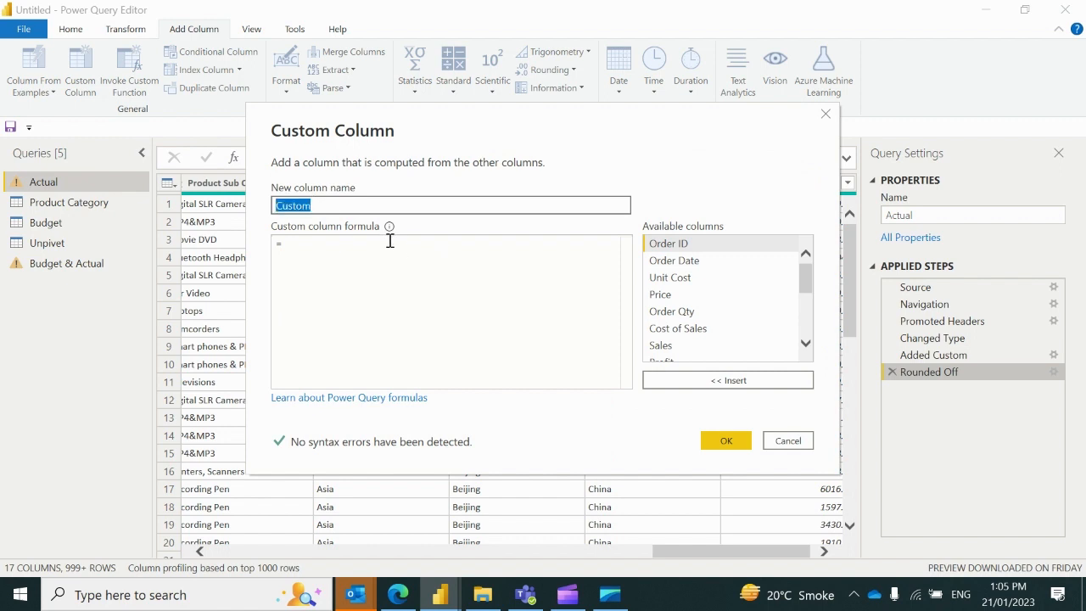
pyautogui.write('Gross Prof')
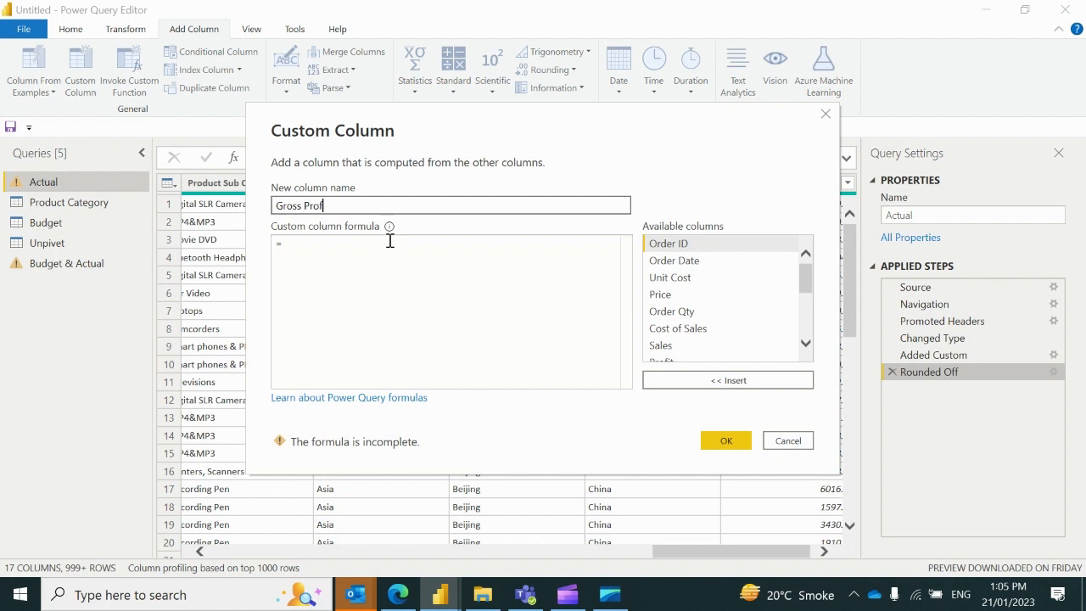
pyautogui.write('it Russian')
pyautogui.press('BackSpace')
# - Begin the custom column formula with the condition if [Country] = "Russia" then
pyautogui.click(307, 243)
pyautogui.write('if')
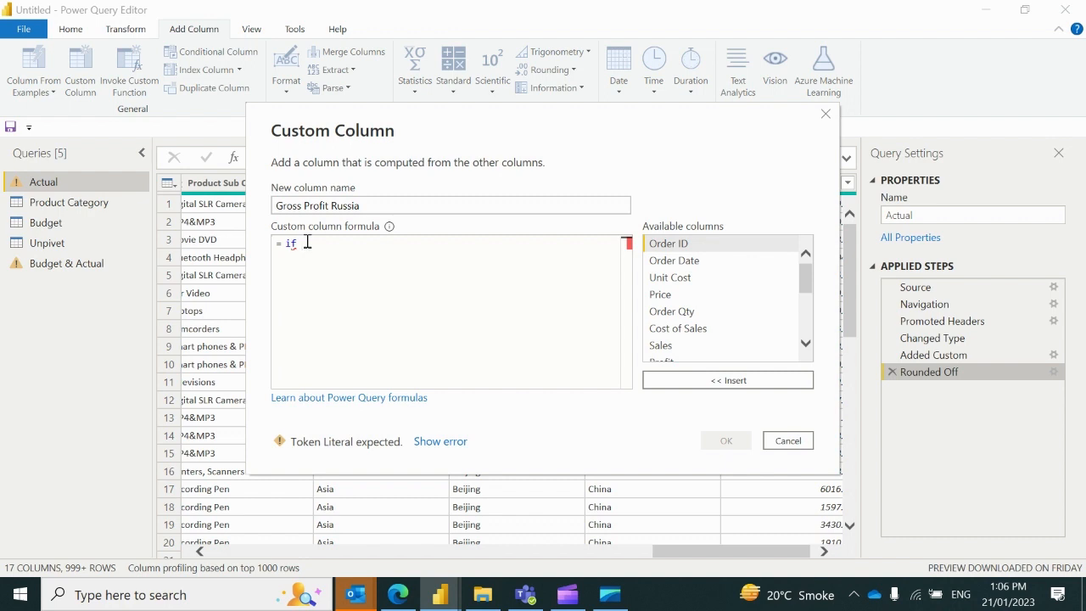
pyautogui.write('Coun')
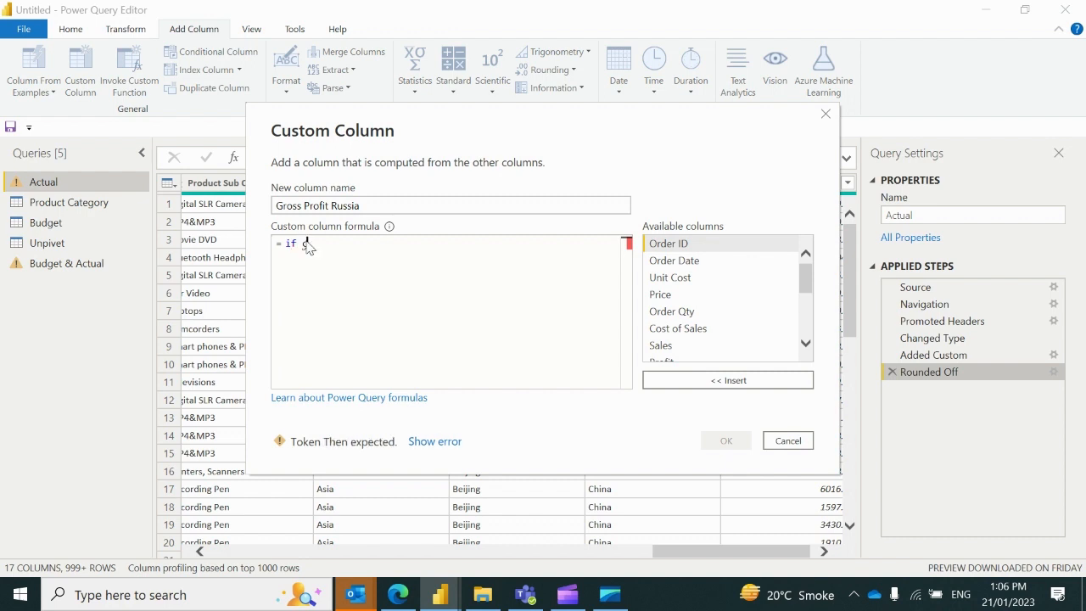
pyautogui.press('Tab')
pyautogui.moveTo(304, 243)
pyautogui.mouseDown()
pyautogui.moveTo(274, 248)
pyautogui.moveTo(362, 253)
pyautogui.moveTo(303, 244)
pyautogui.mouseUp()
pyautogui.click(378, 253)
pyautogui.press('BackSpace')
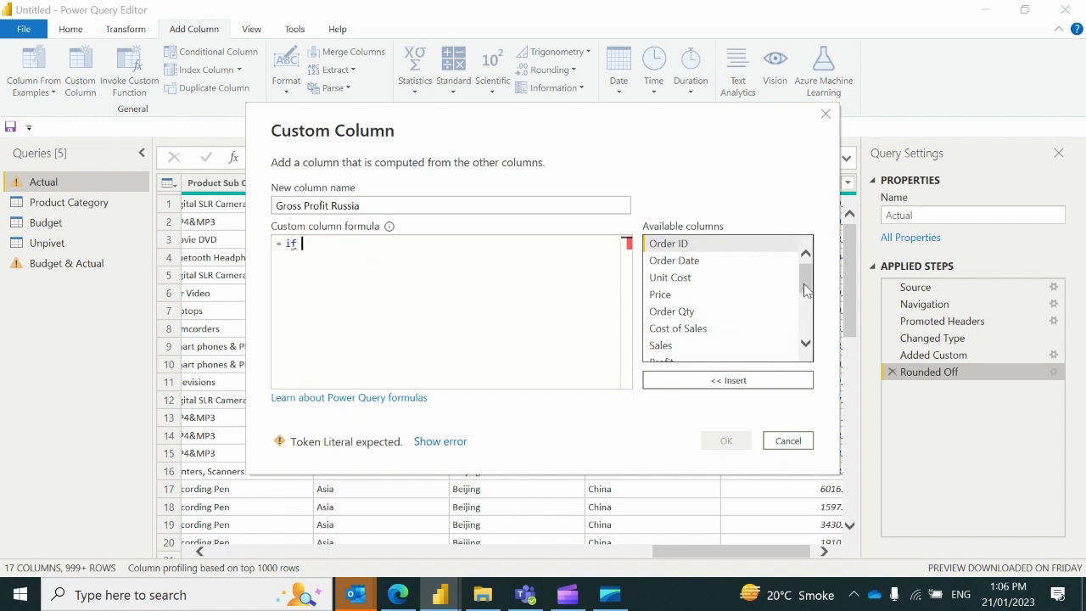
pyautogui.moveTo(806, 287); pyautogui.dragTo(794, 342)
pyautogui.click(681, 338)
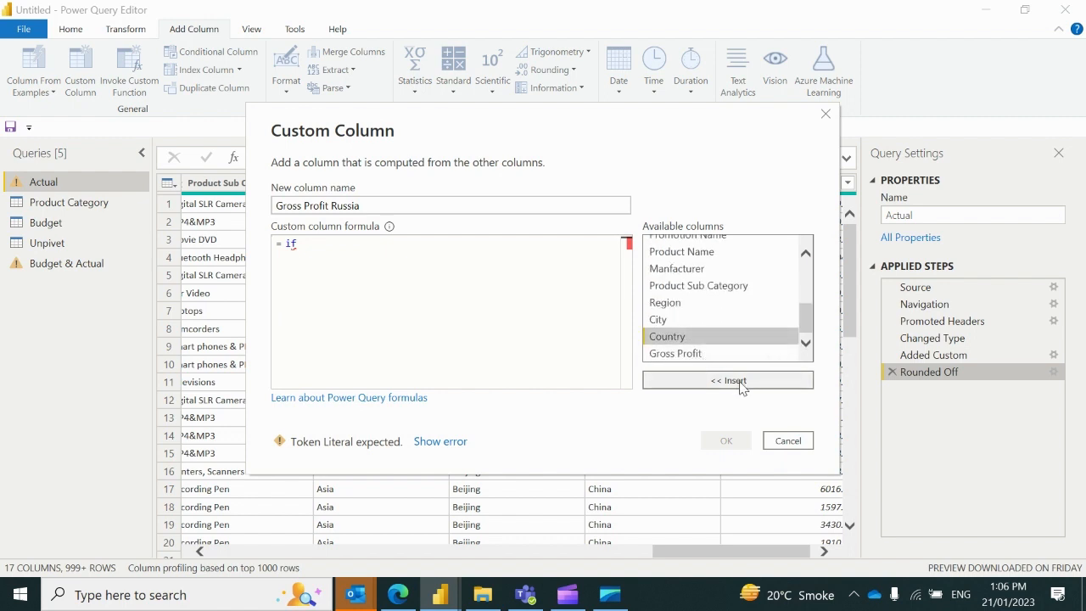
pyautogui.click(738, 382)
pyautogui.write('= "')
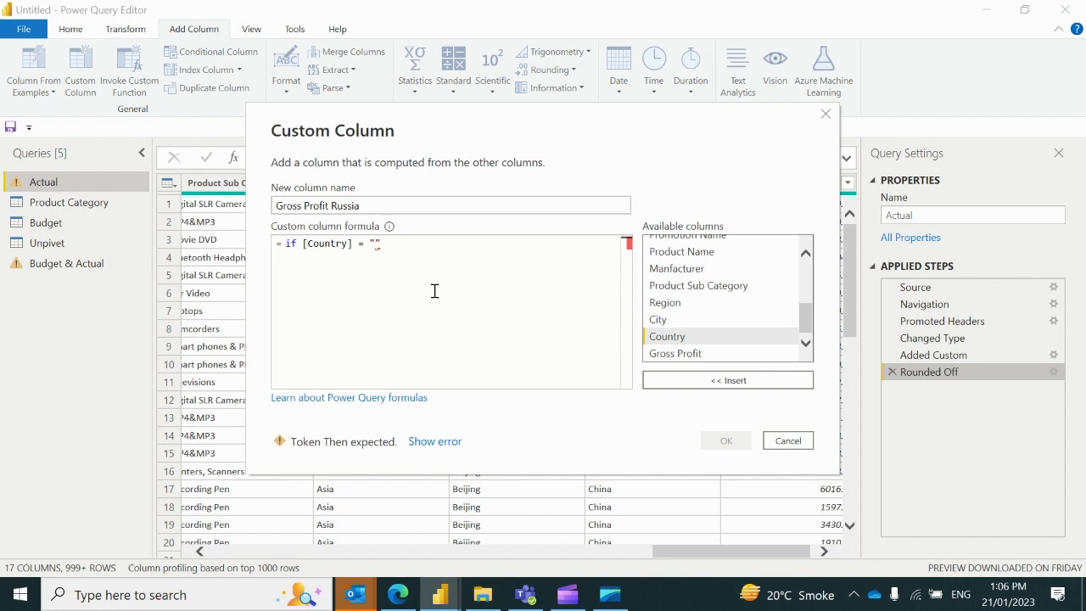
pyautogui.write('Russia" then')
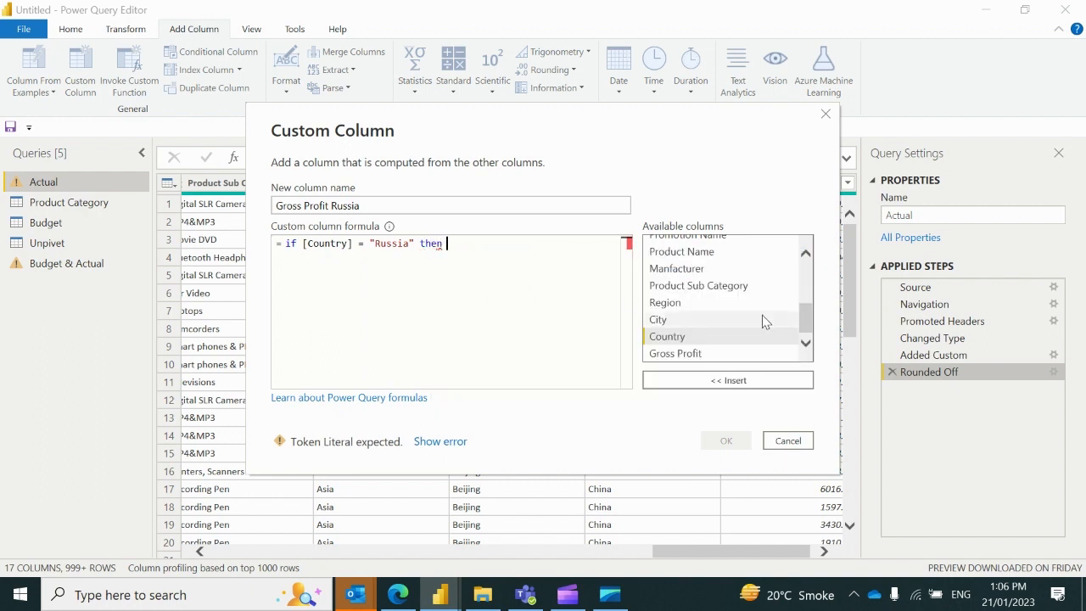
# - Complete the formula with [Gross Profit] else 0 and create the Gross Profit Russia column
pyautogui.click(688, 353)
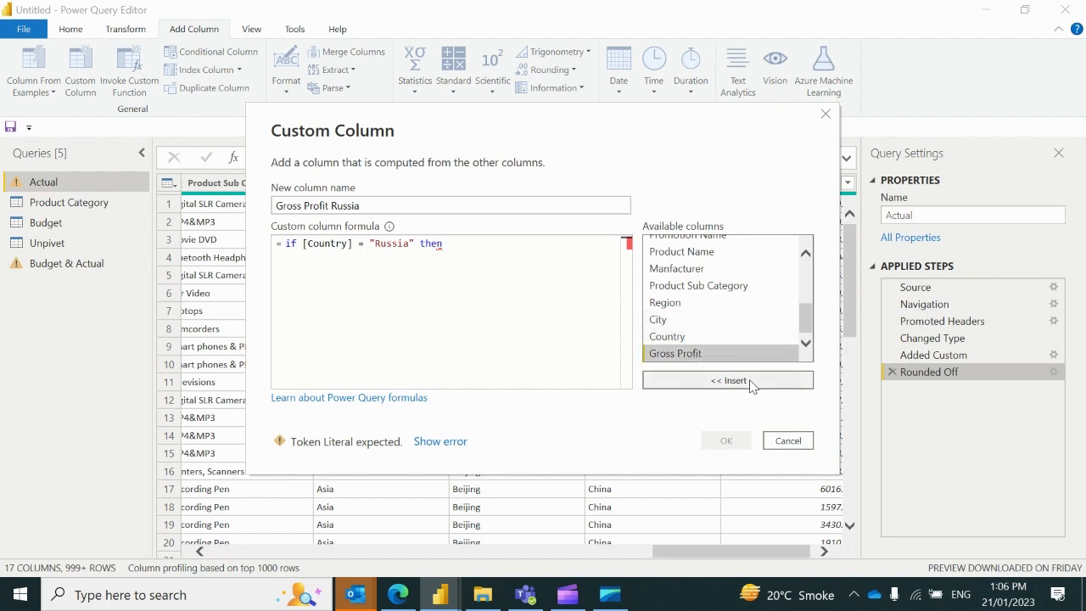
pyautogui.click(744, 380)
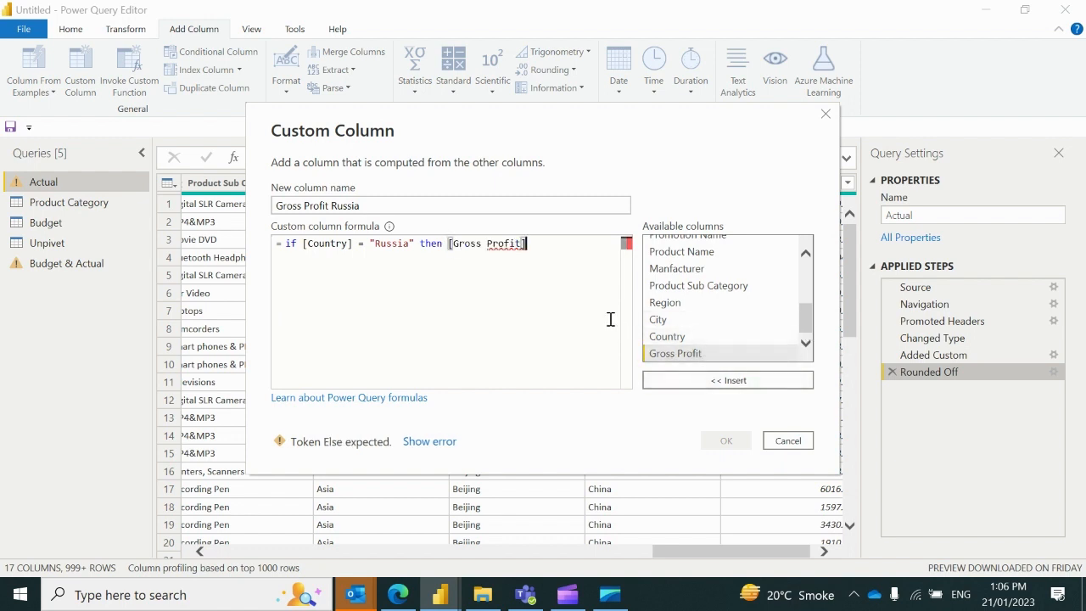
pyautogui.write('else ')
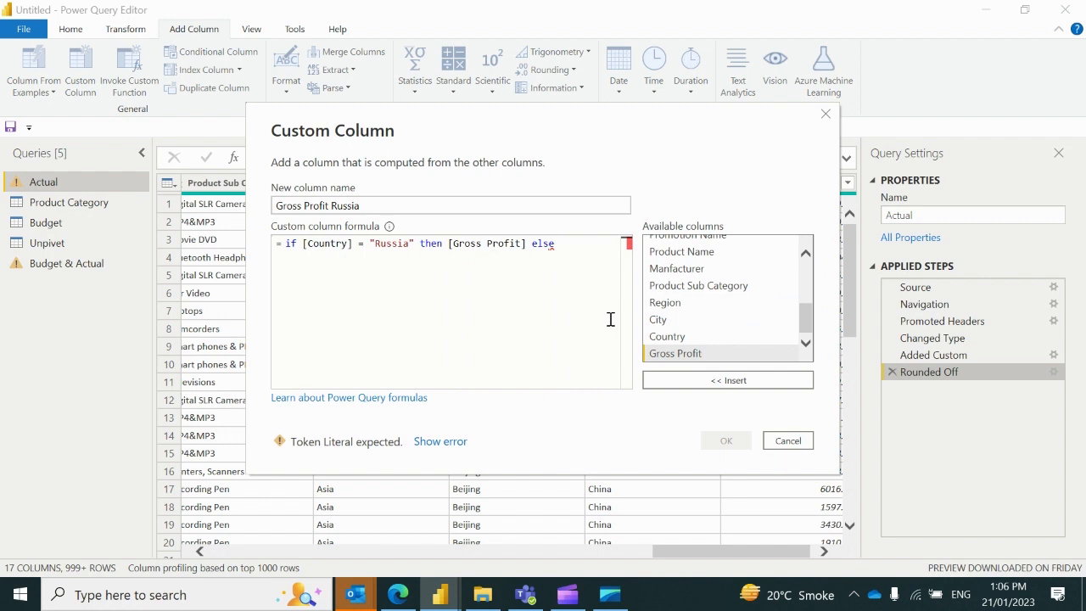
pyautogui.write('0')
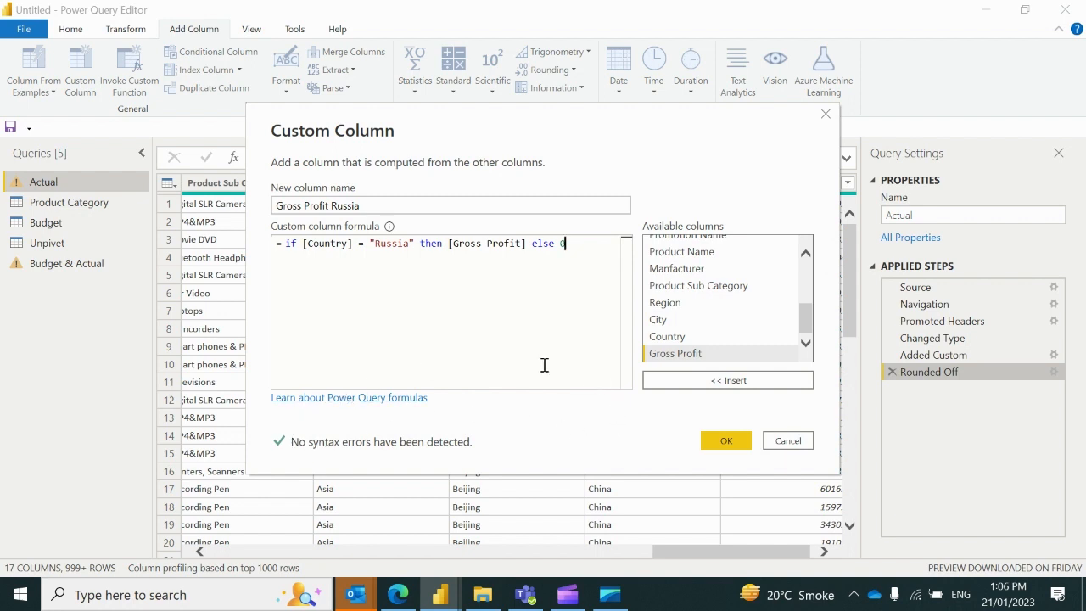
pyautogui.click(731, 441)
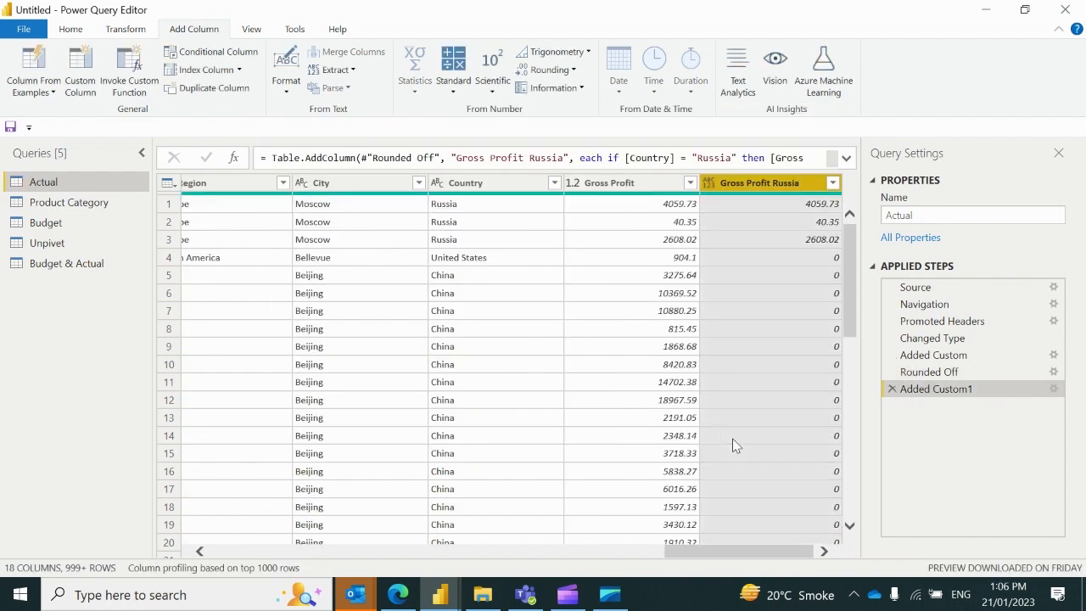
# - Check the filter values of Gross Profit Russia and view the Add Conditional Column settings without adding a column
pyautogui.click(833, 183)
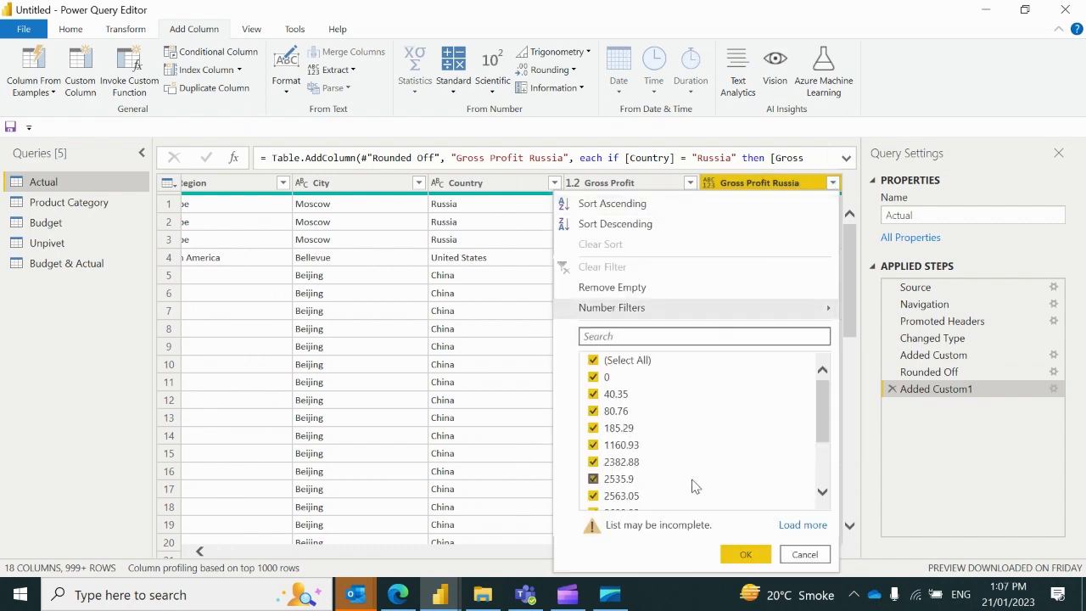
pyautogui.press('Escape')
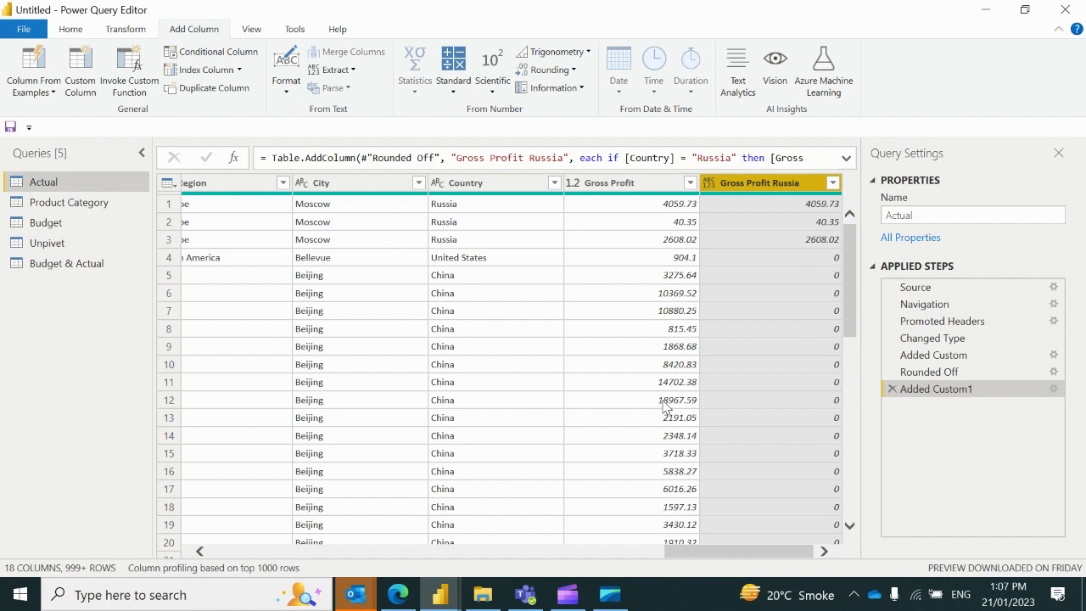
pyautogui.click(231, 52)
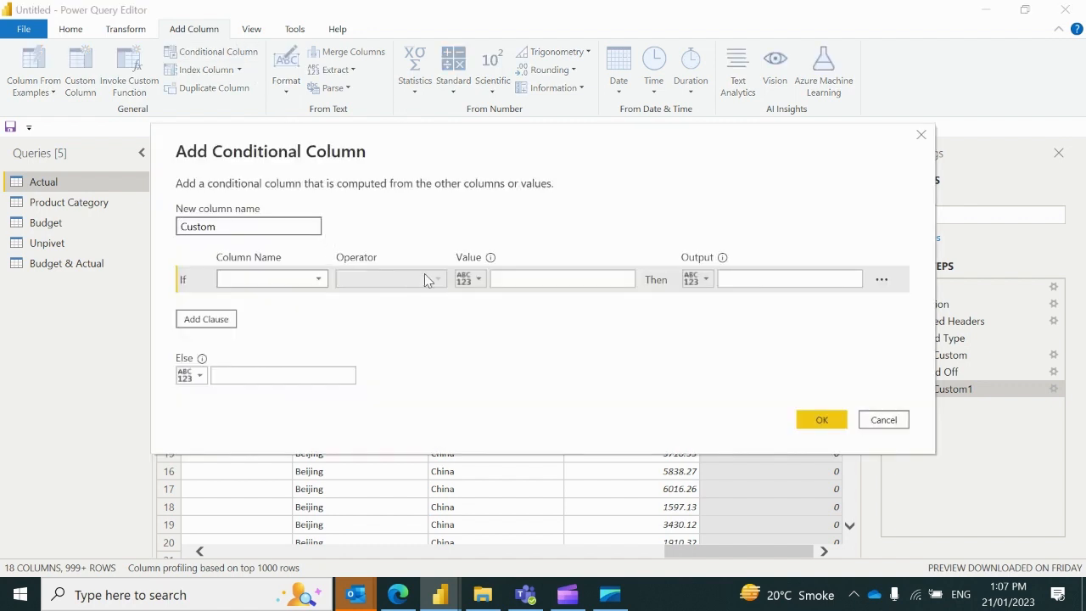
pyautogui.click(921, 134)
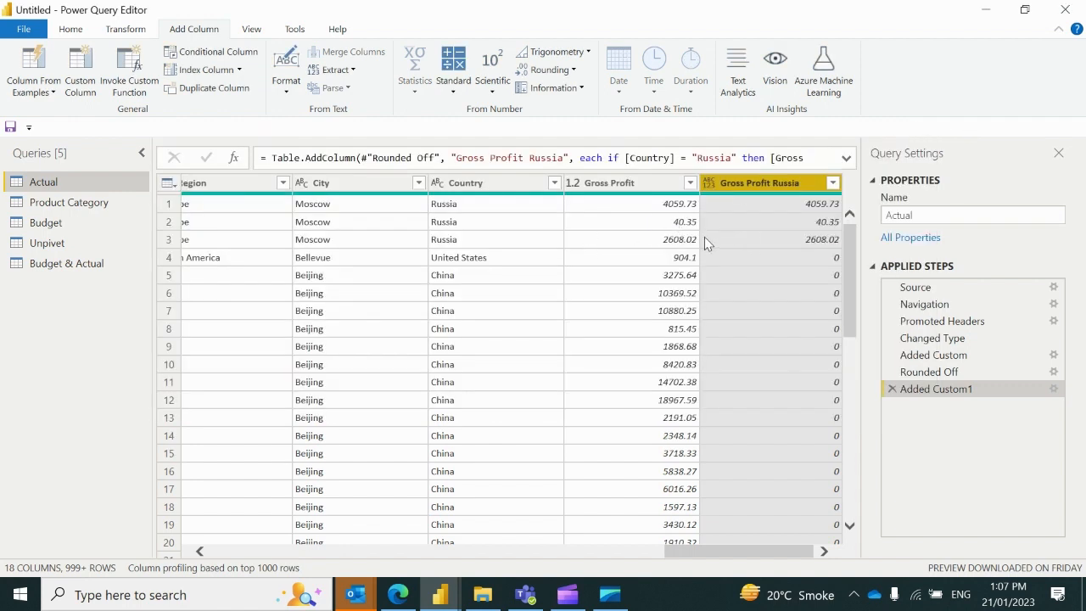
# - Duplicate the Gross Profit Russia column, and duplicate the resulting copy as well
pyautogui.click(239, 89)
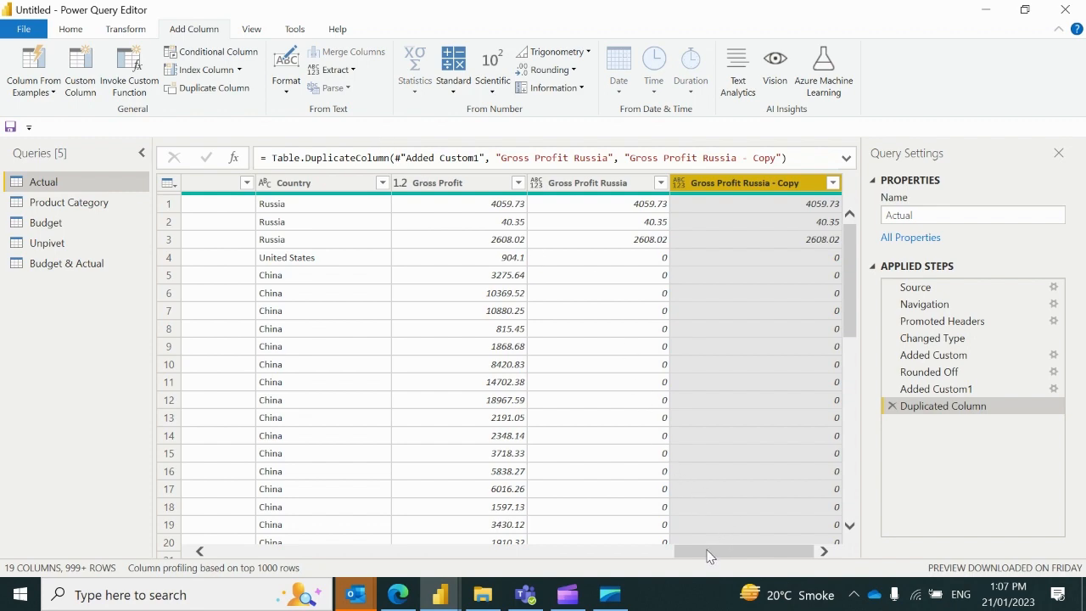
pyautogui.moveTo(704, 549); pyautogui.dragTo(229, 598)
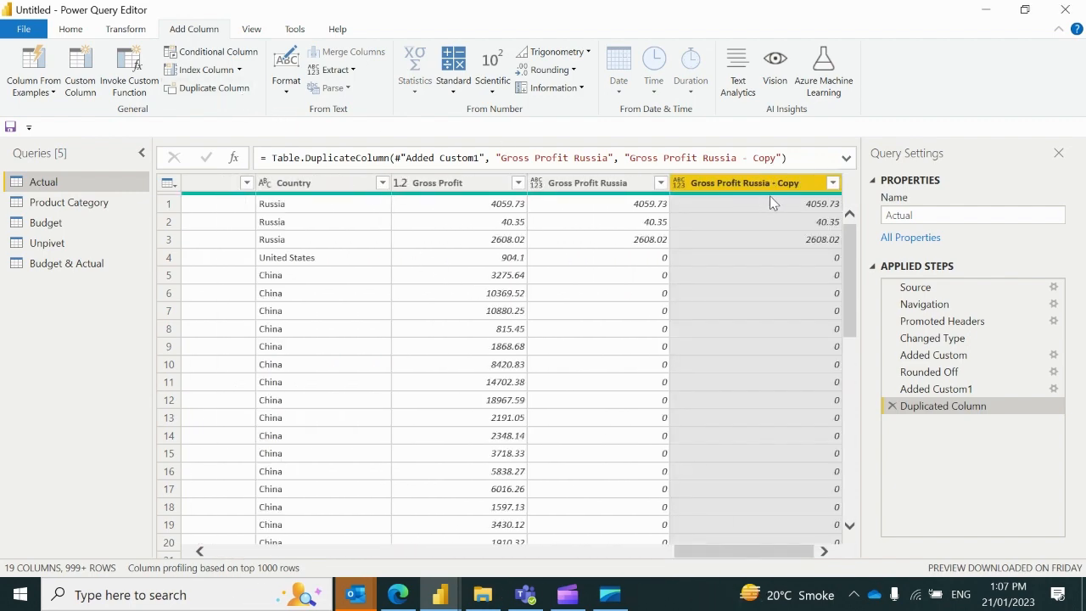
pyautogui.click(234, 96)
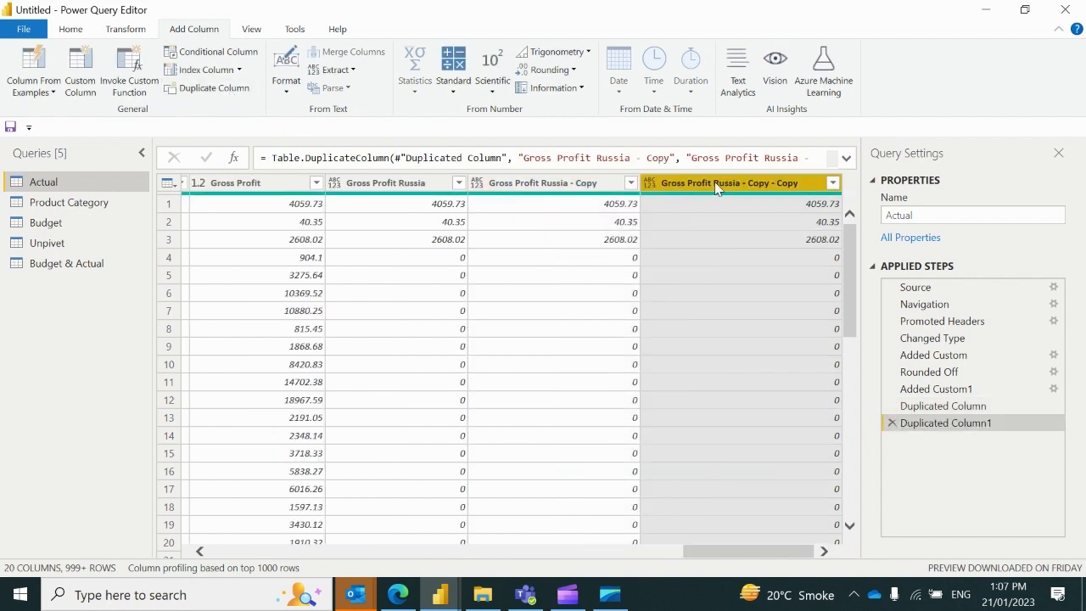
# - Remove both duplicated copies of the Gross Profit Russia column
pyautogui.rightClick(715, 181)
pyautogui.click(759, 212)
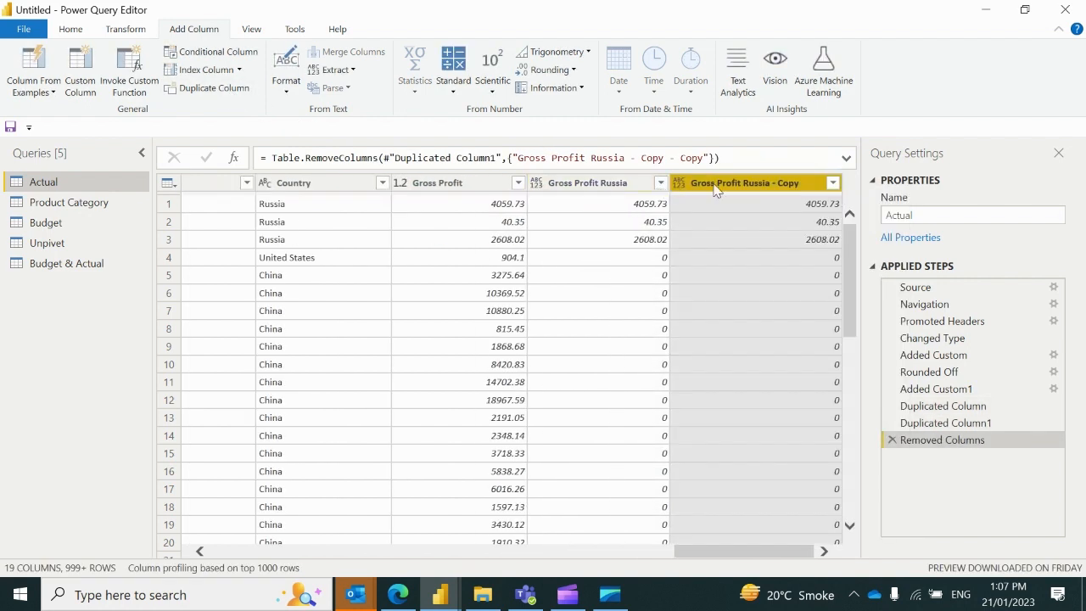
pyautogui.rightClick(723, 184)
pyautogui.click(776, 216)
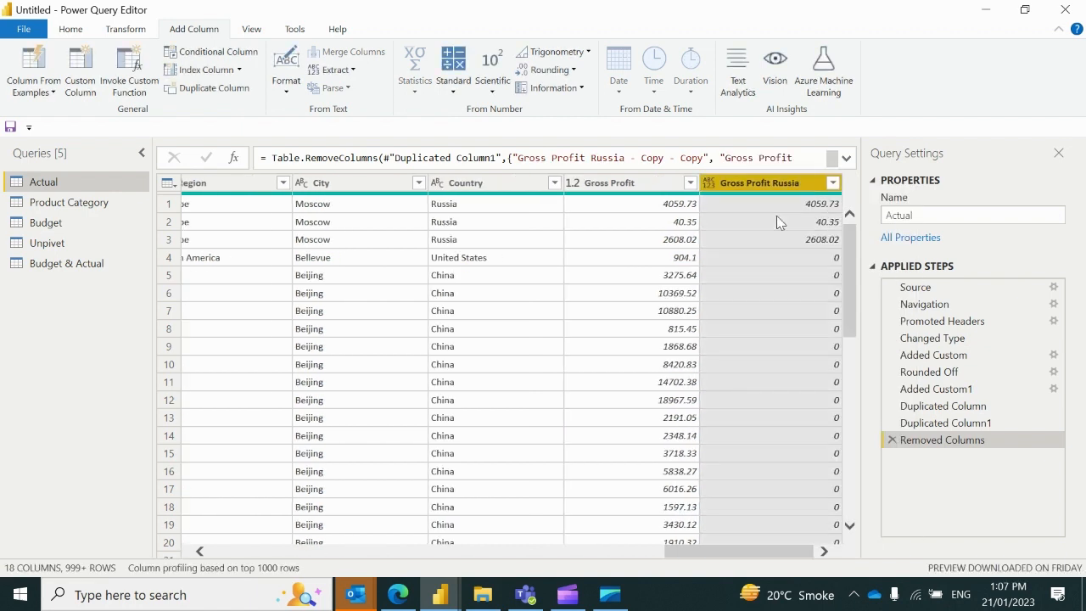
# - Apply the query changes to the model, then check the report page and the Actual table's data
pyautogui.click(288, 92)
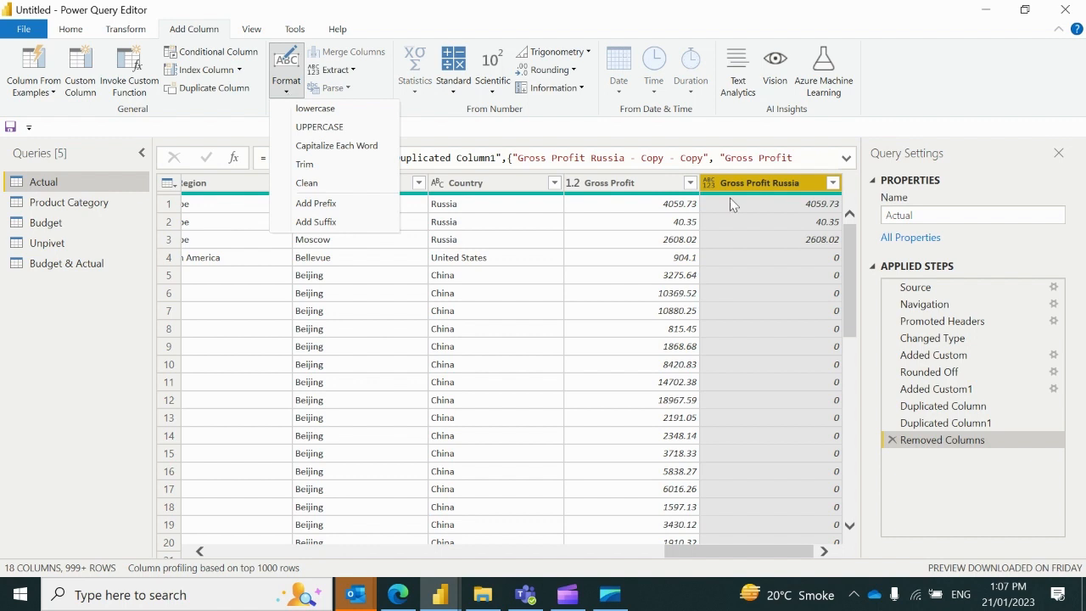
pyautogui.click(510, 190)
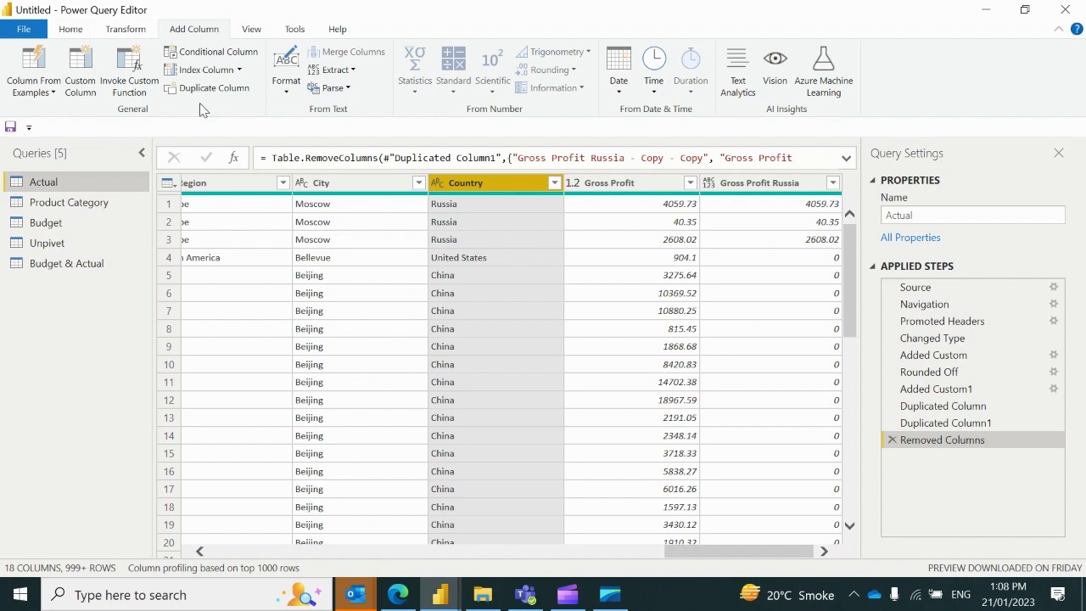
pyautogui.click(73, 32)
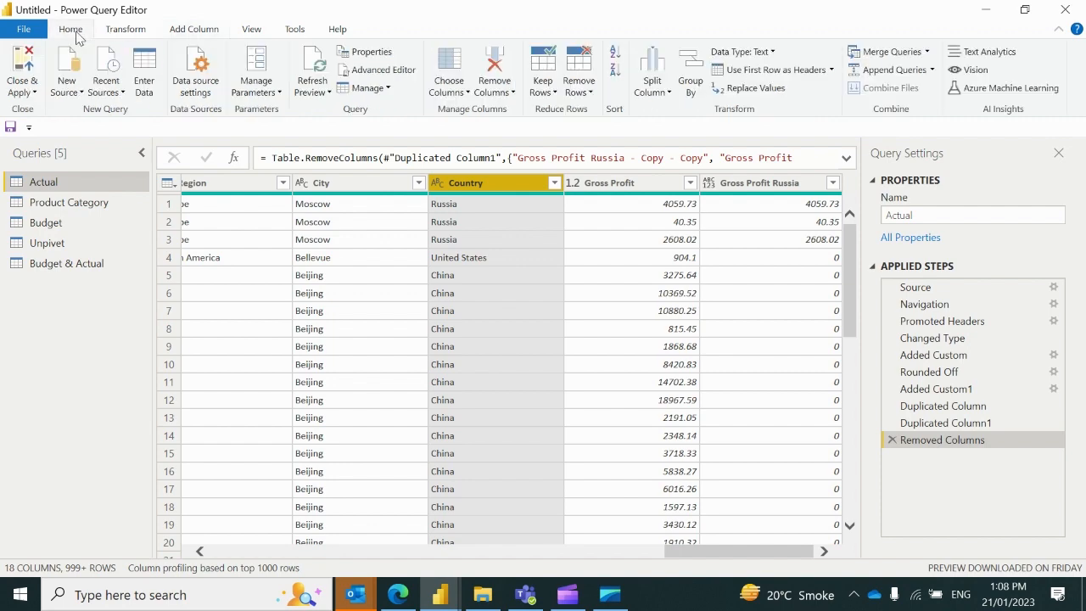
pyautogui.click(25, 66)
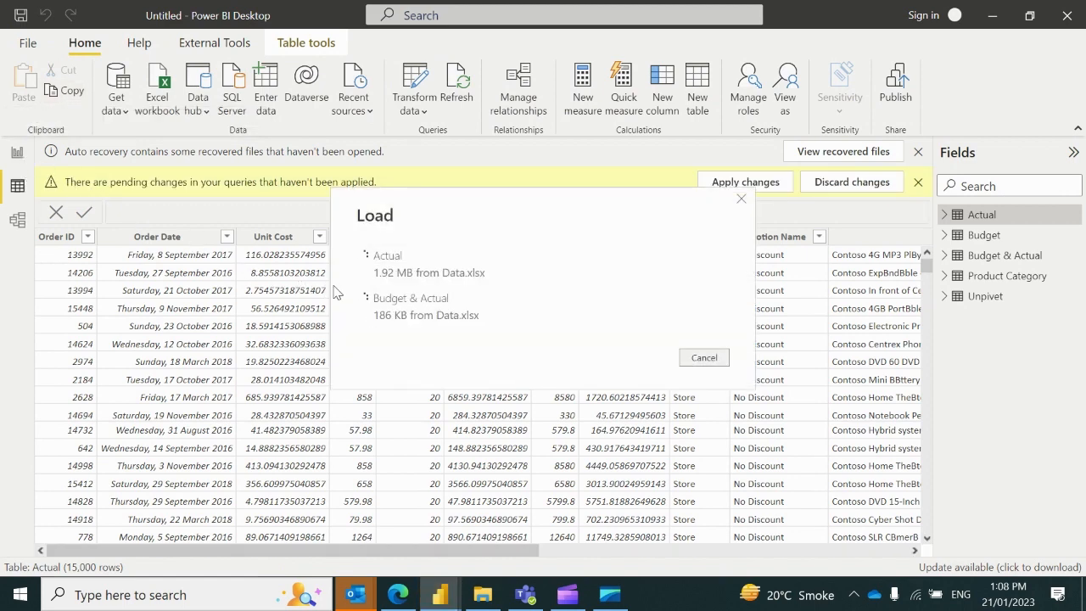
pyautogui.click(17, 152)
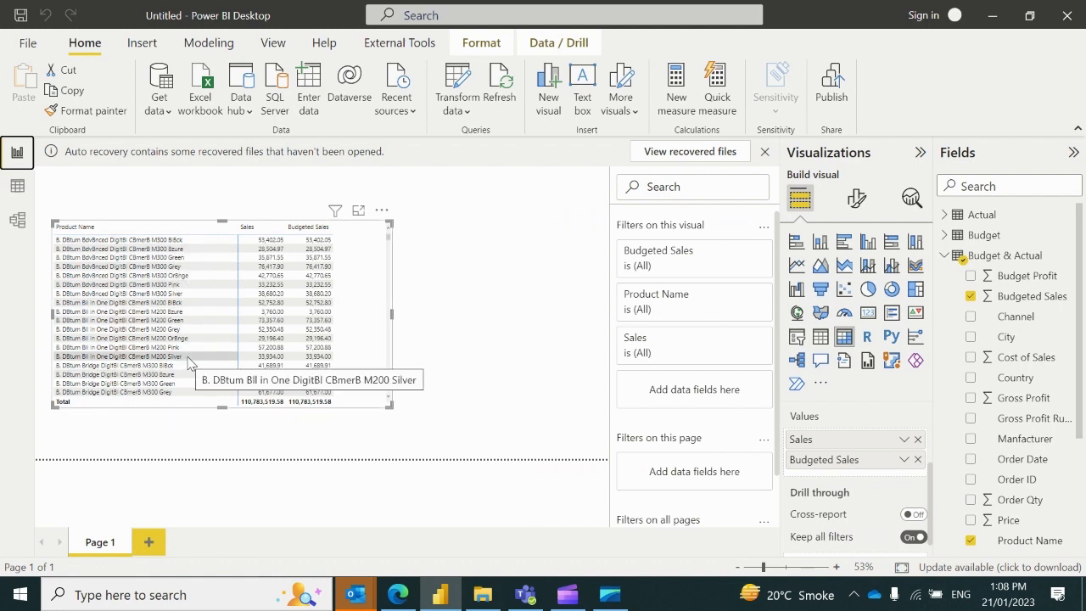
pyautogui.click(17, 186)
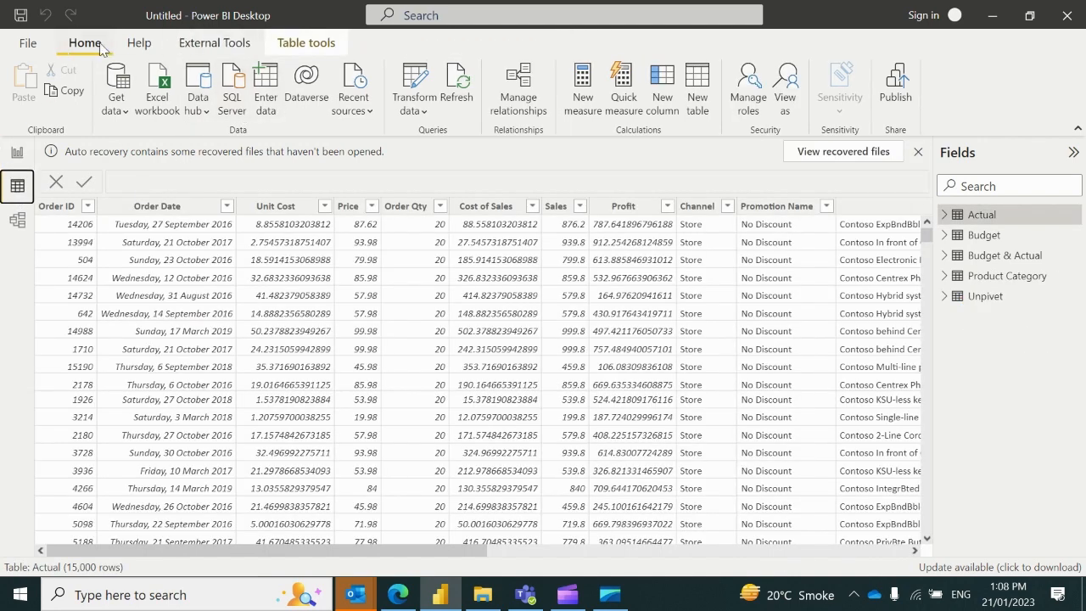
# - Reopen the Power Query Editor and add a Trim column based on the Country column of the Actual query
pyautogui.click(427, 112)
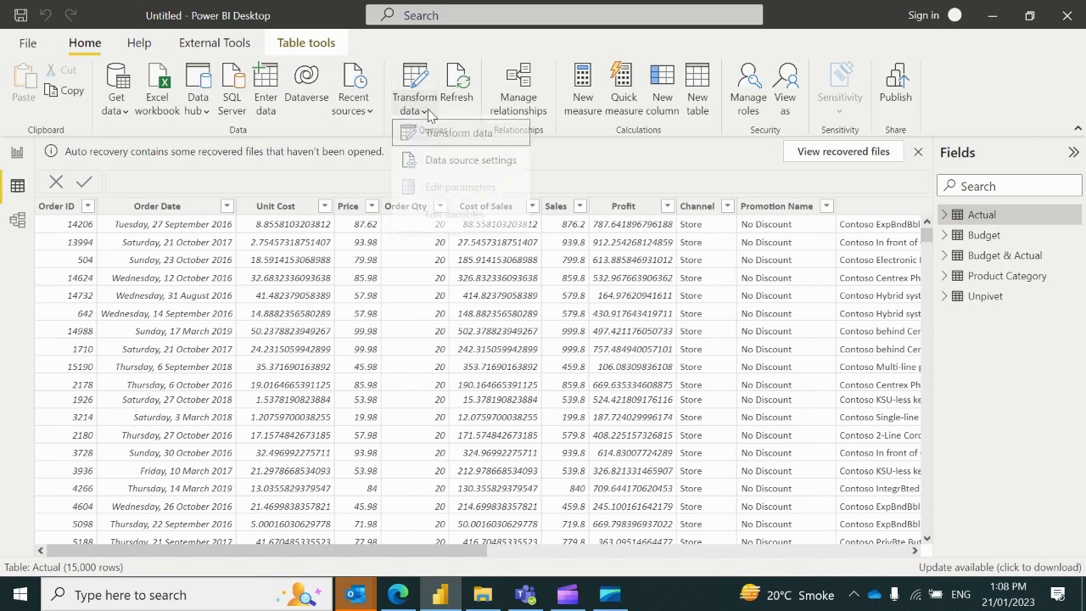
pyautogui.click(443, 134)
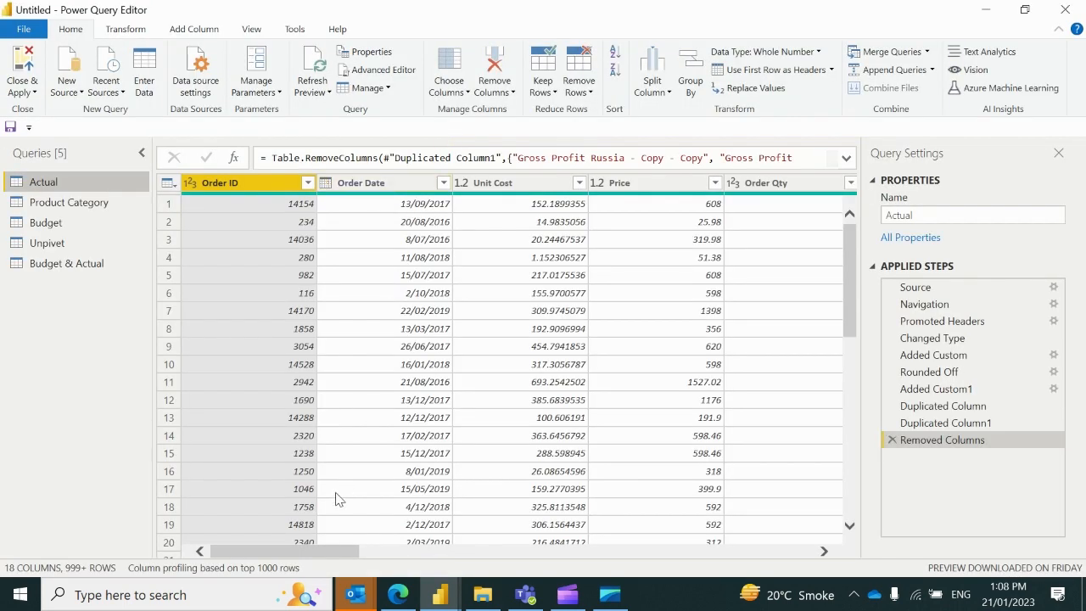
pyautogui.moveTo(333, 544); pyautogui.dragTo(808, 567)
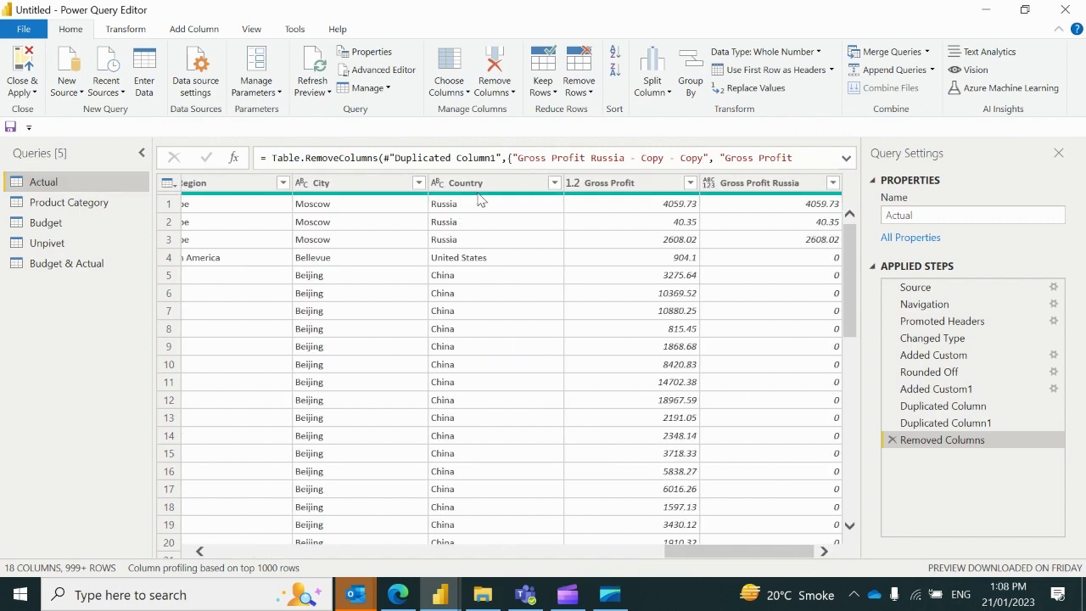
pyautogui.moveTo(478, 197)
pyautogui.click(483, 183)
pyautogui.rightClick(483, 183)
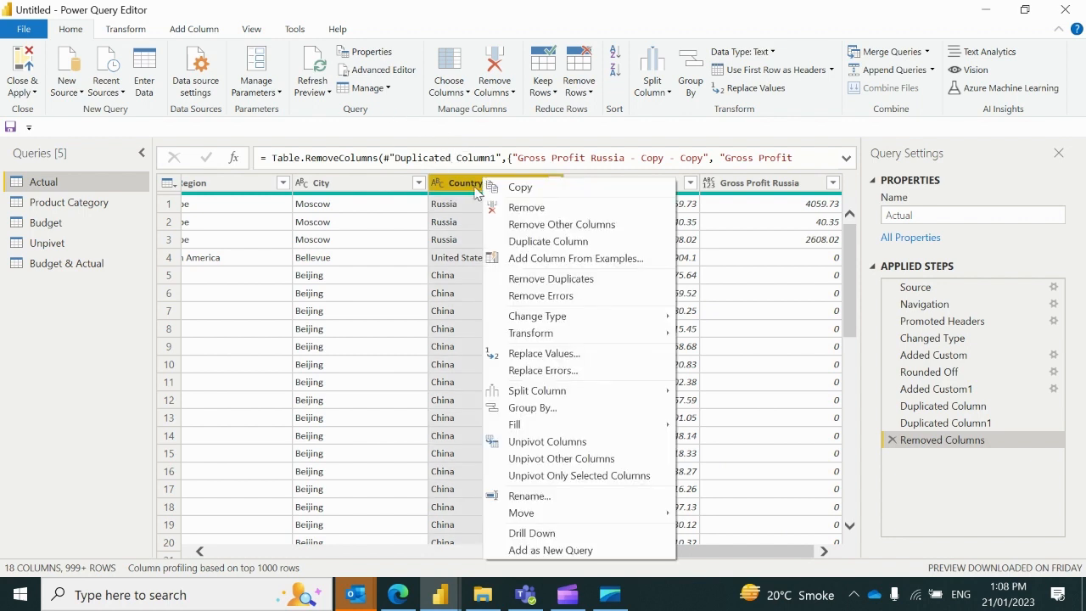
pyautogui.moveTo(558, 338)
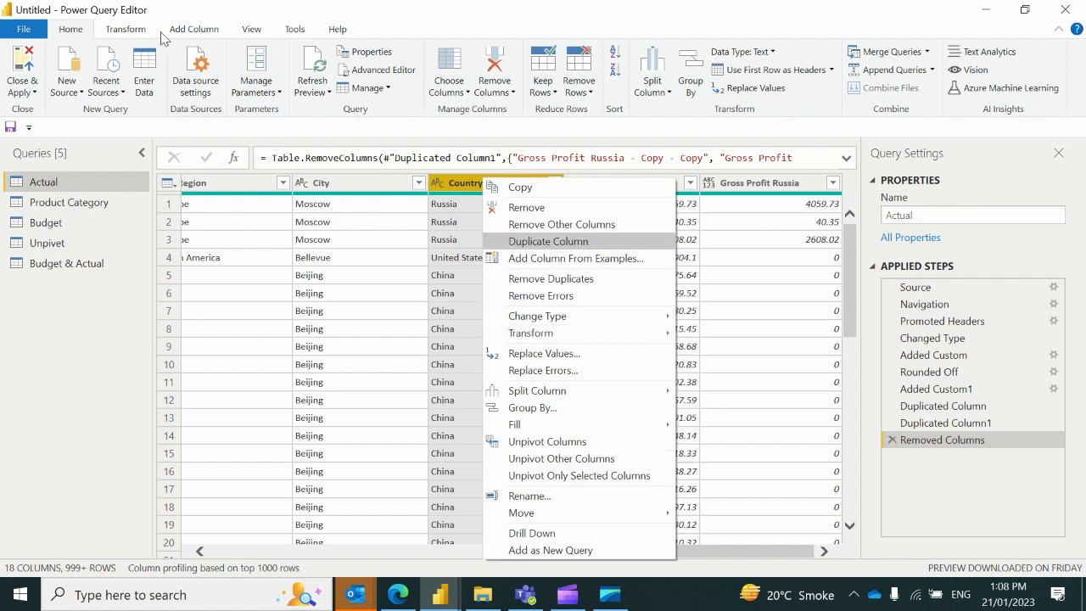
pyautogui.click(190, 29)
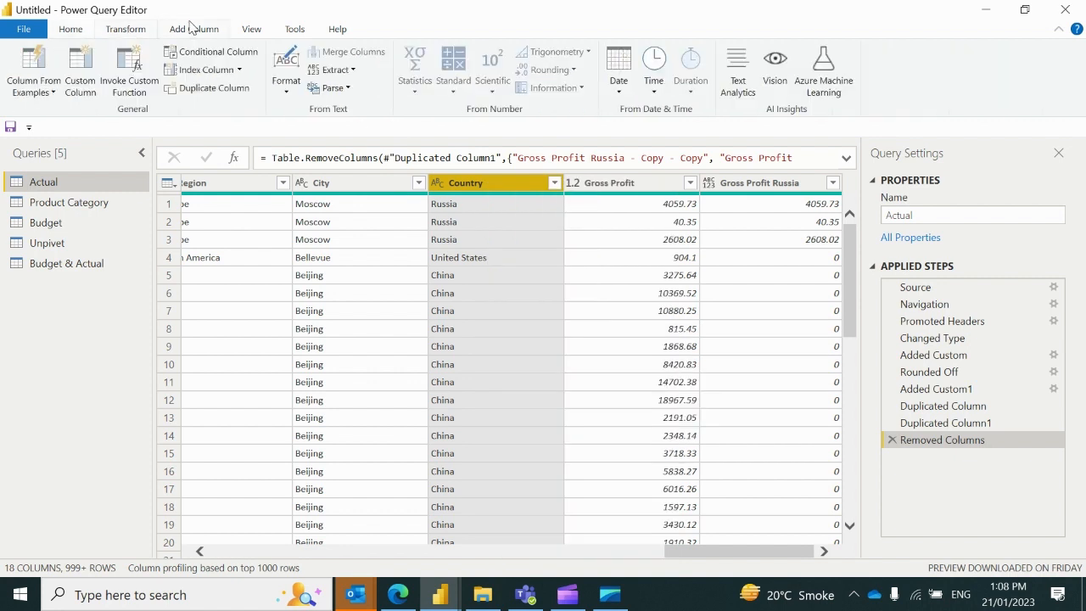
pyautogui.click(289, 91)
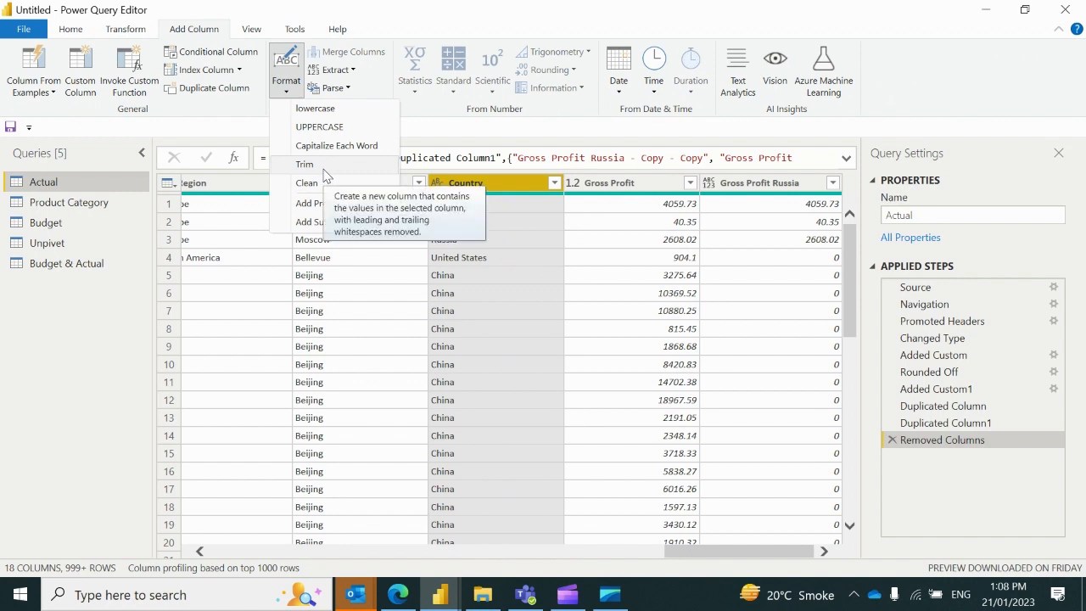
pyautogui.click(323, 167)
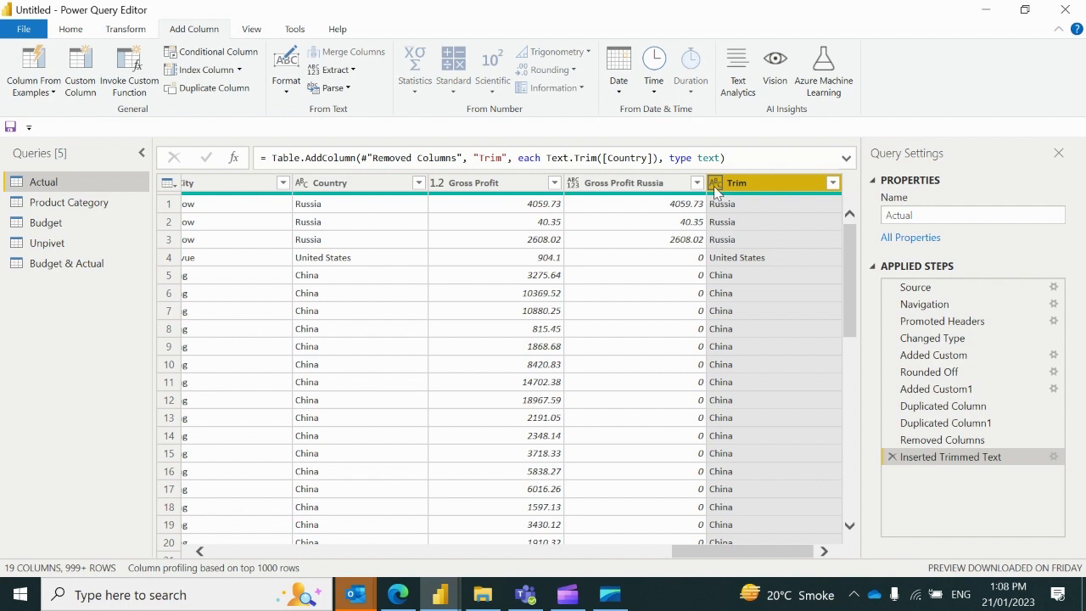
# - Examine the Extract, Parse, Date and Time options available for adding columns without applying any
pyautogui.click(348, 71)
pyautogui.click(377, 78)
pyautogui.click(347, 88)
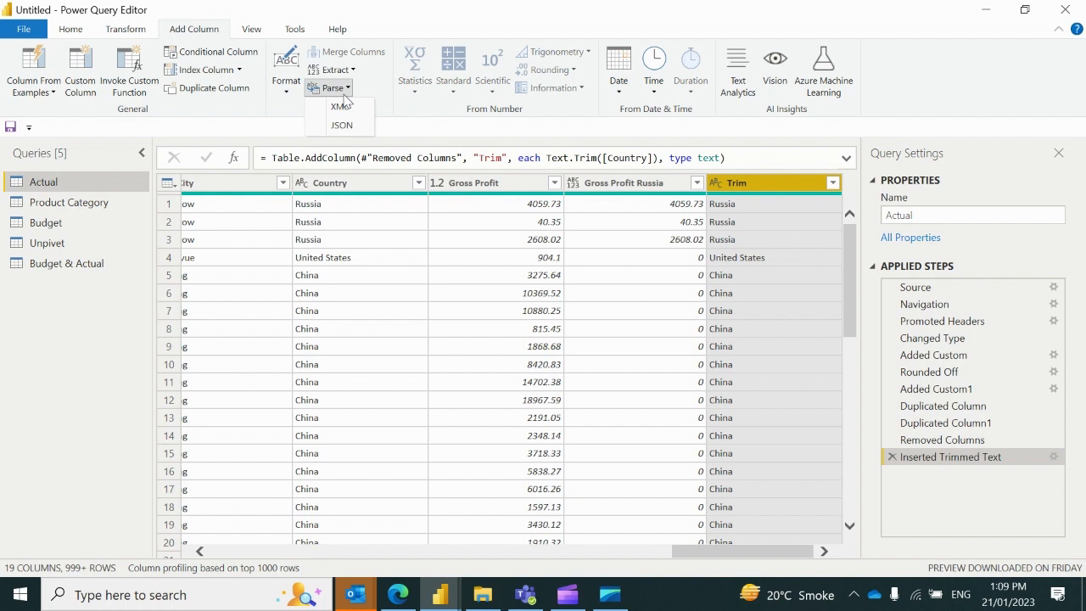
pyautogui.click(616, 87)
pyautogui.click(655, 90)
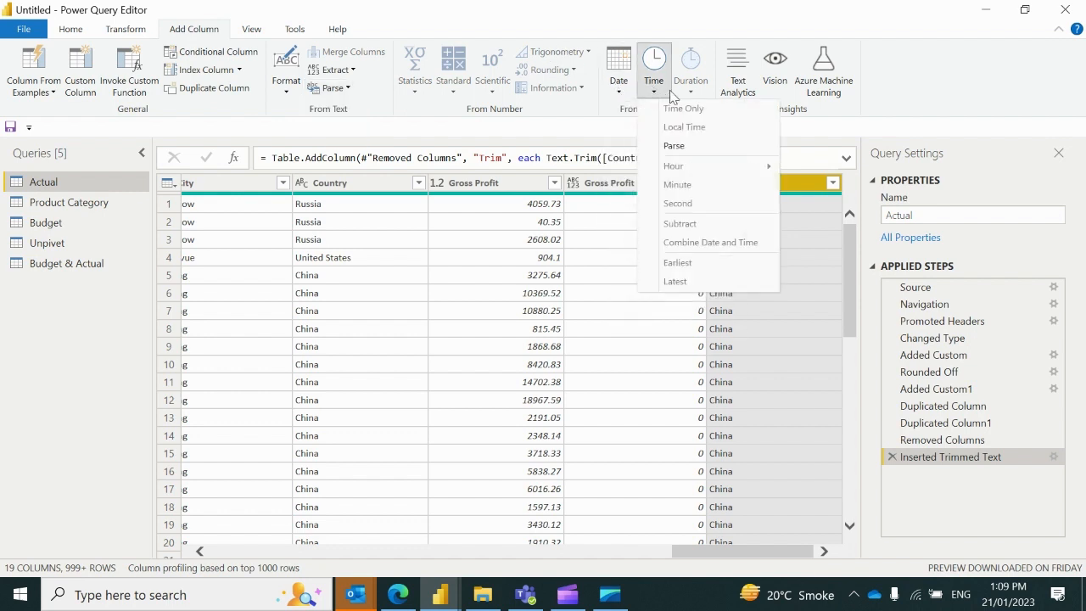
pyautogui.click(830, 105)
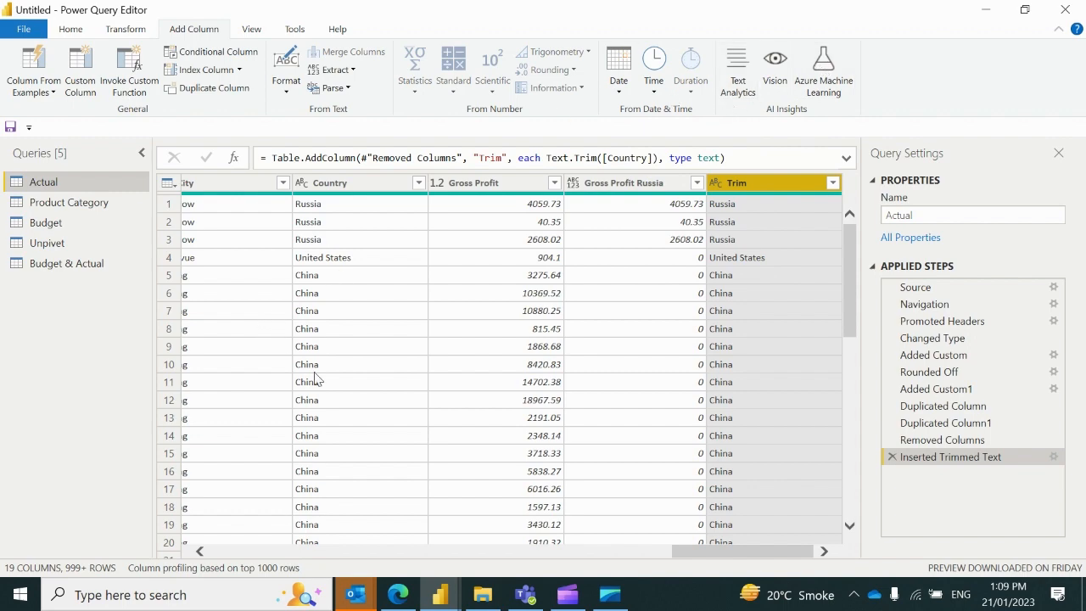
# - Examine the column operations and the Change Type options for the Product Sub Category column without applying any
pyautogui.moveTo(691, 553); pyautogui.dragTo(204, 564)
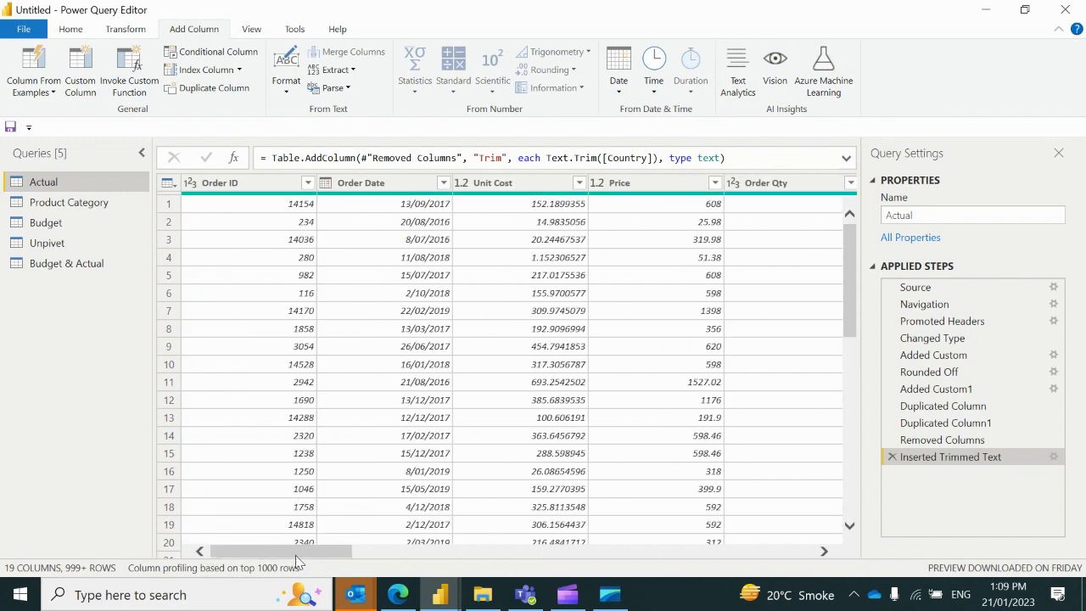
pyautogui.moveTo(295, 560); pyautogui.dragTo(636, 499)
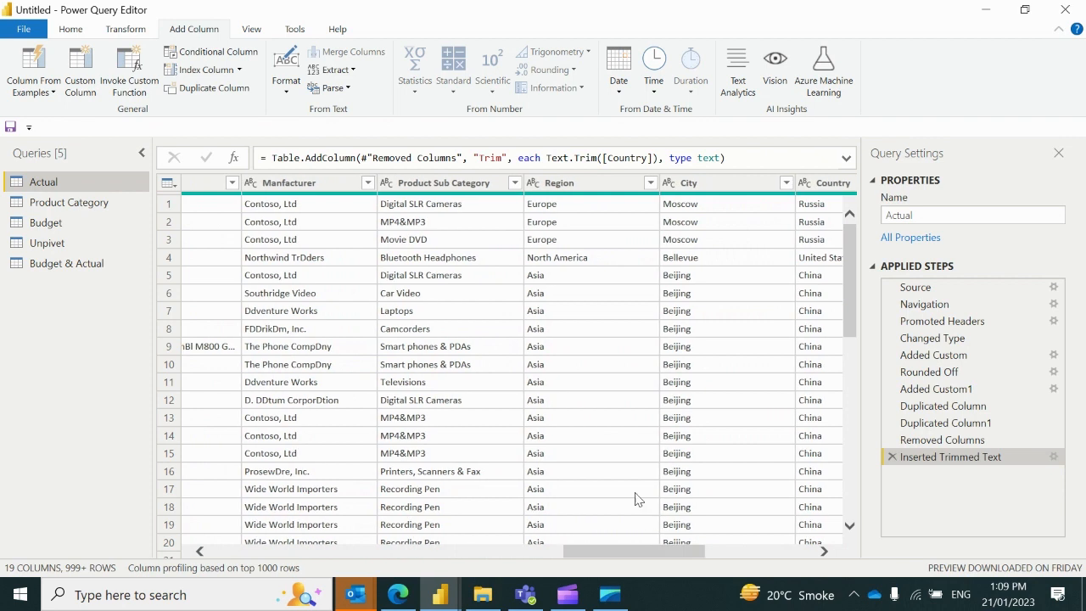
pyautogui.click(421, 180)
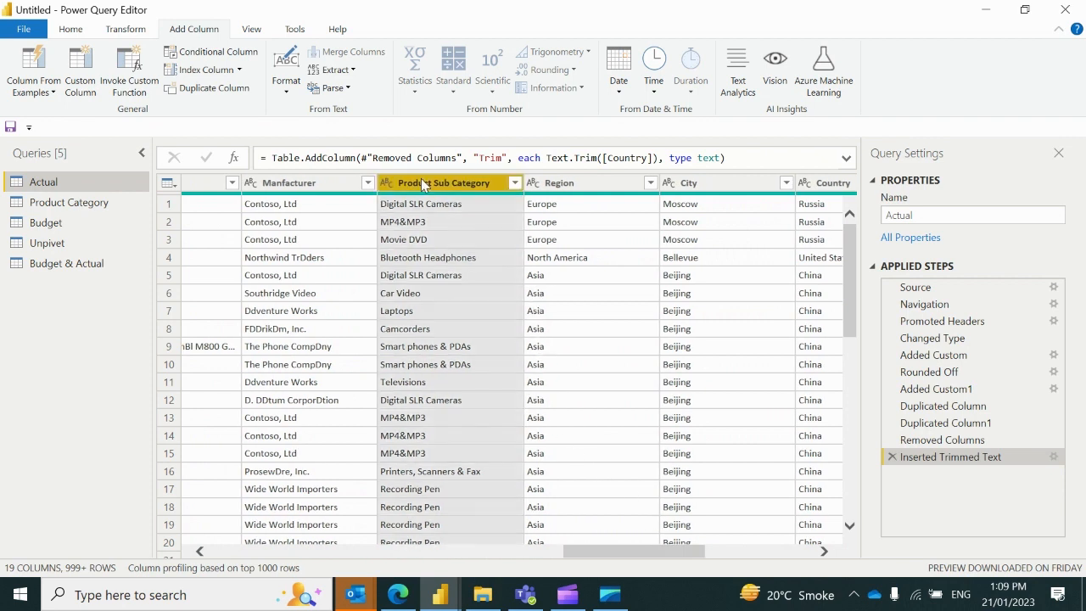
pyautogui.rightClick(421, 180)
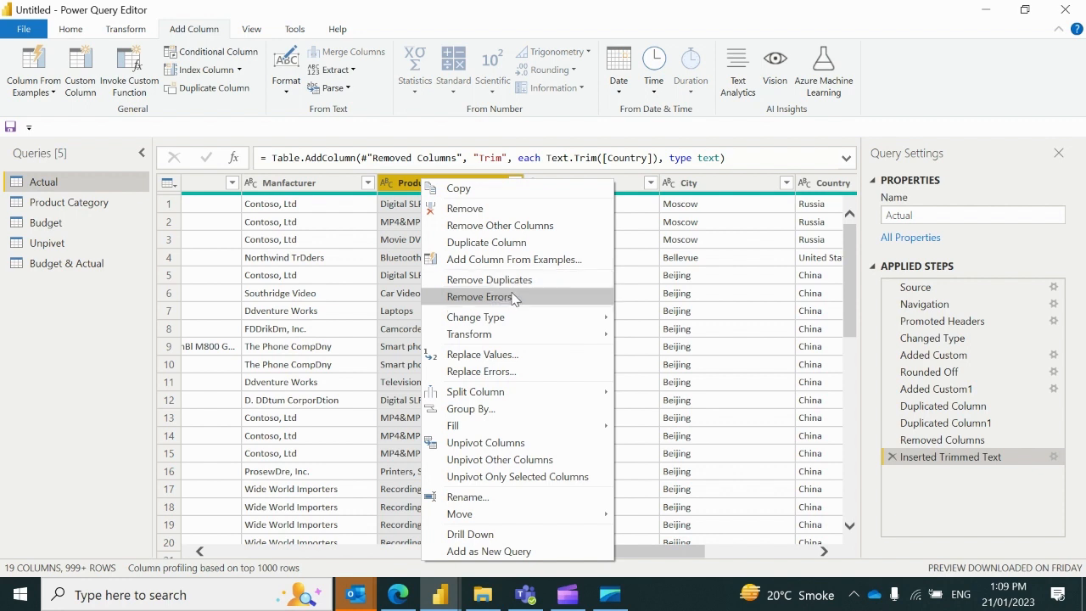
pyautogui.moveTo(527, 318)
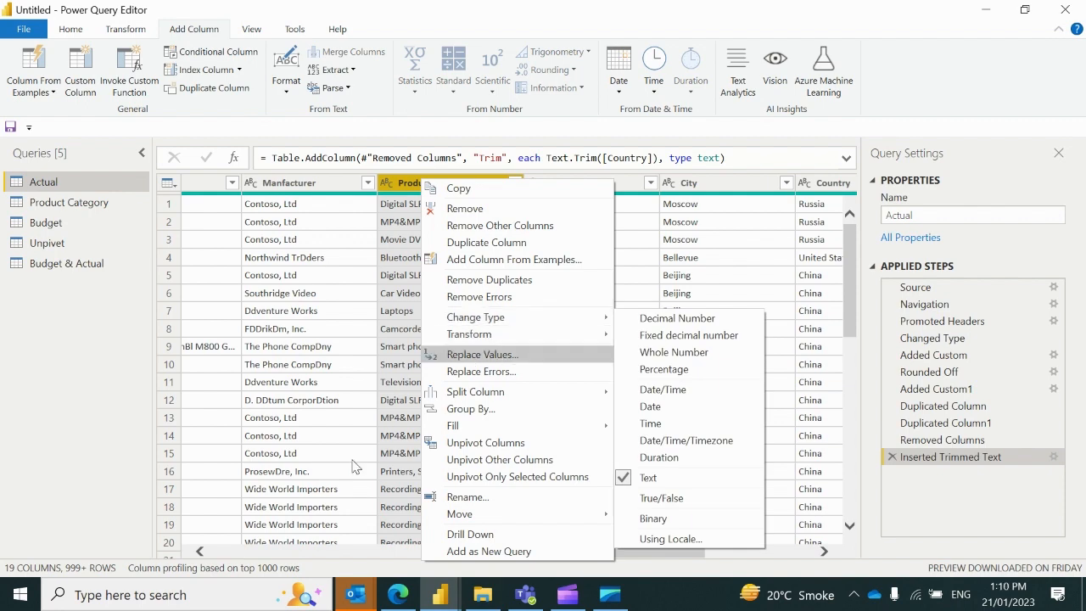
pyautogui.click(630, 552)
# - Transform the Order Date column into its year
pyautogui.moveTo(631, 552); pyautogui.dragTo(200, 577)
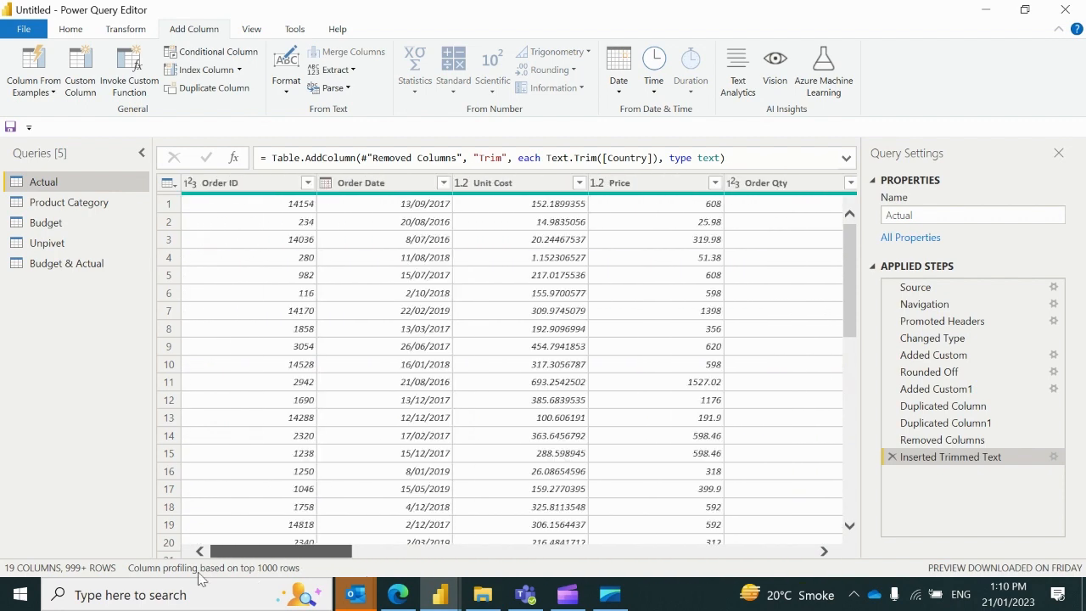
pyautogui.rightClick(415, 189)
pyautogui.moveTo(506, 322)
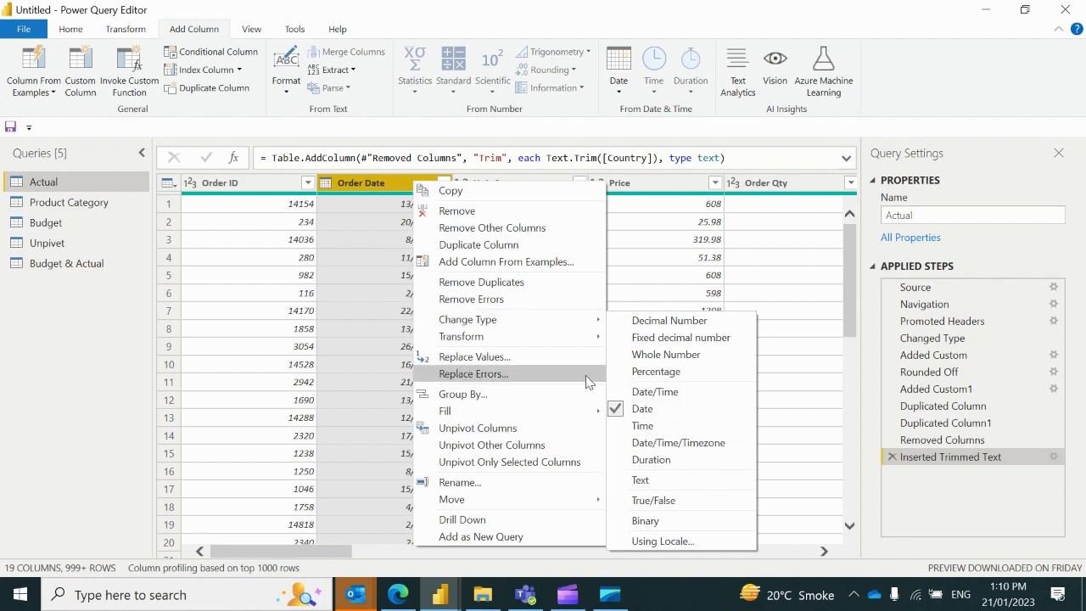
pyautogui.moveTo(549, 343)
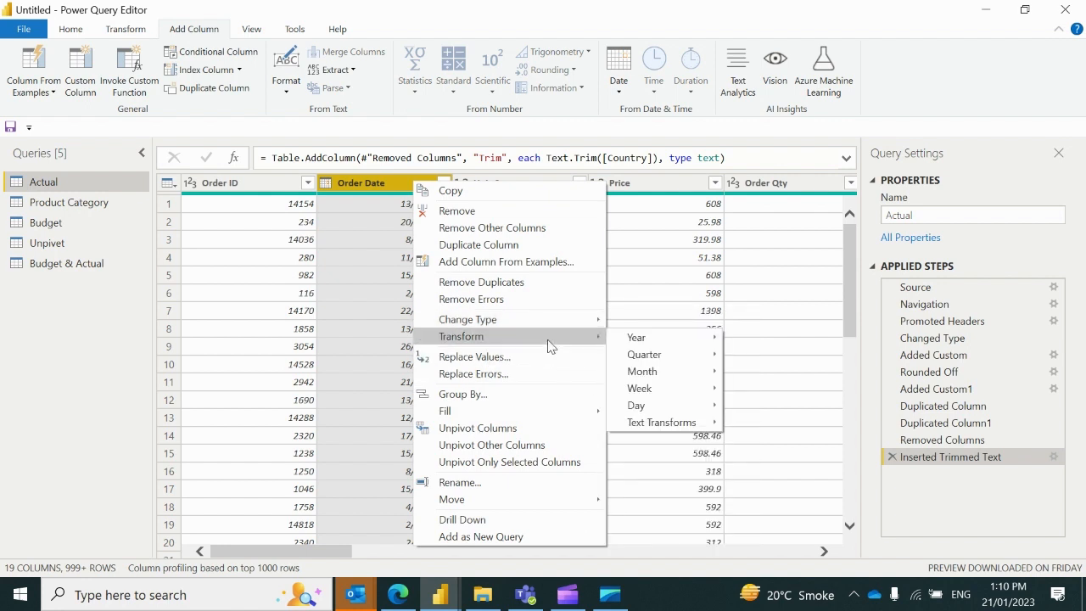
pyautogui.moveTo(648, 343)
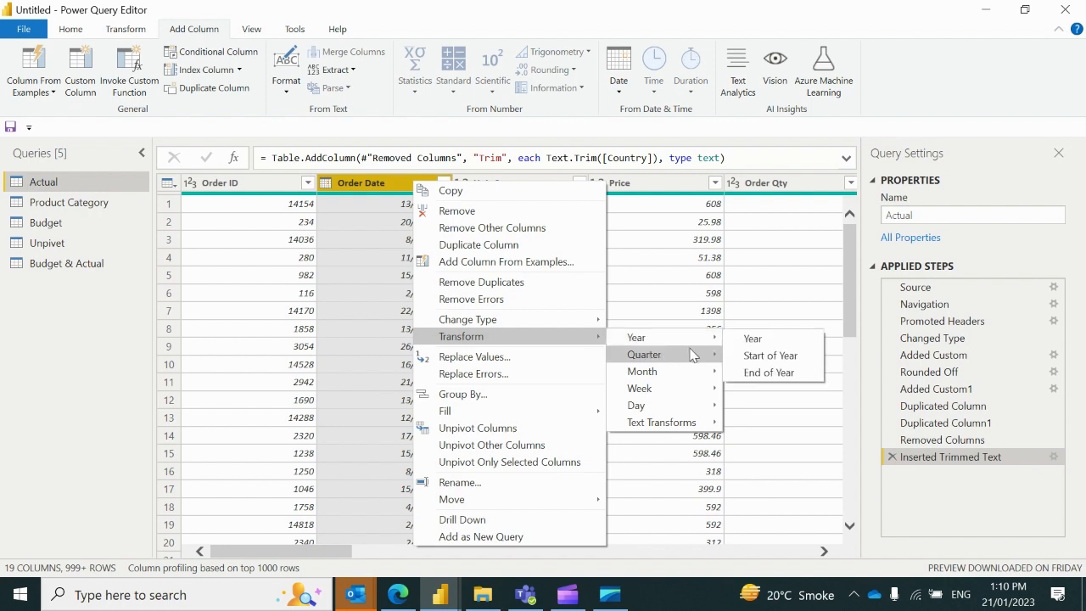
pyautogui.click(748, 339)
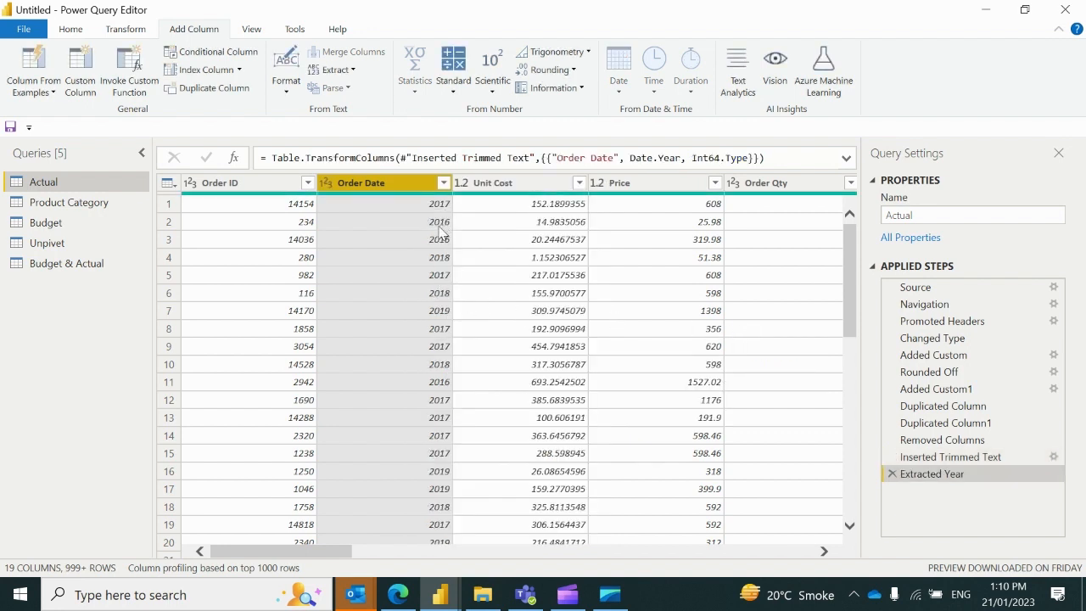
# - Delete the year extraction from the Actual query's applied steps
pyautogui.rightClick(904, 473)
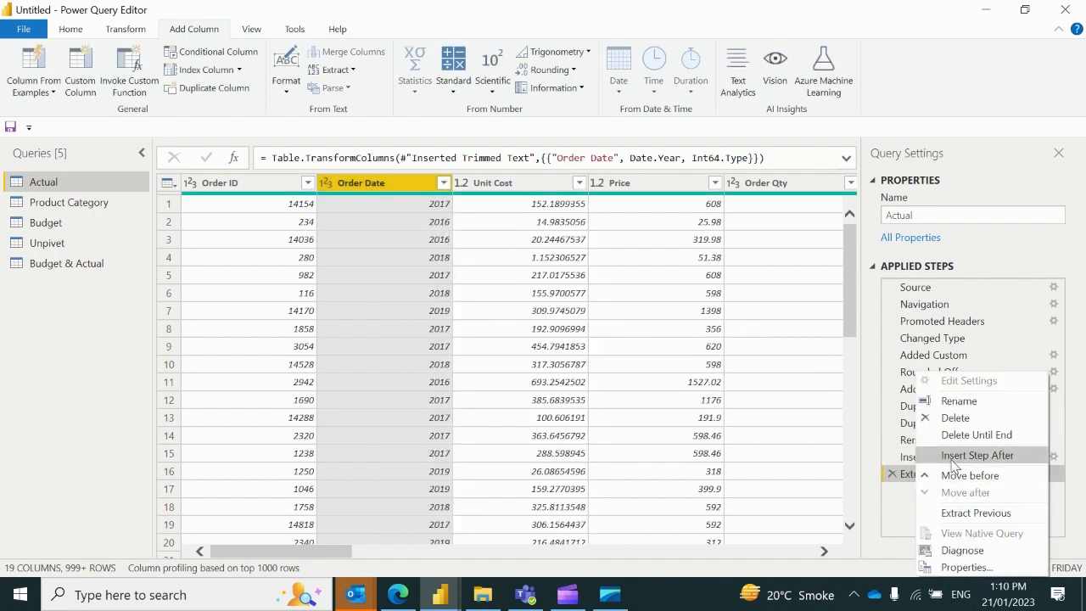
pyautogui.click(942, 416)
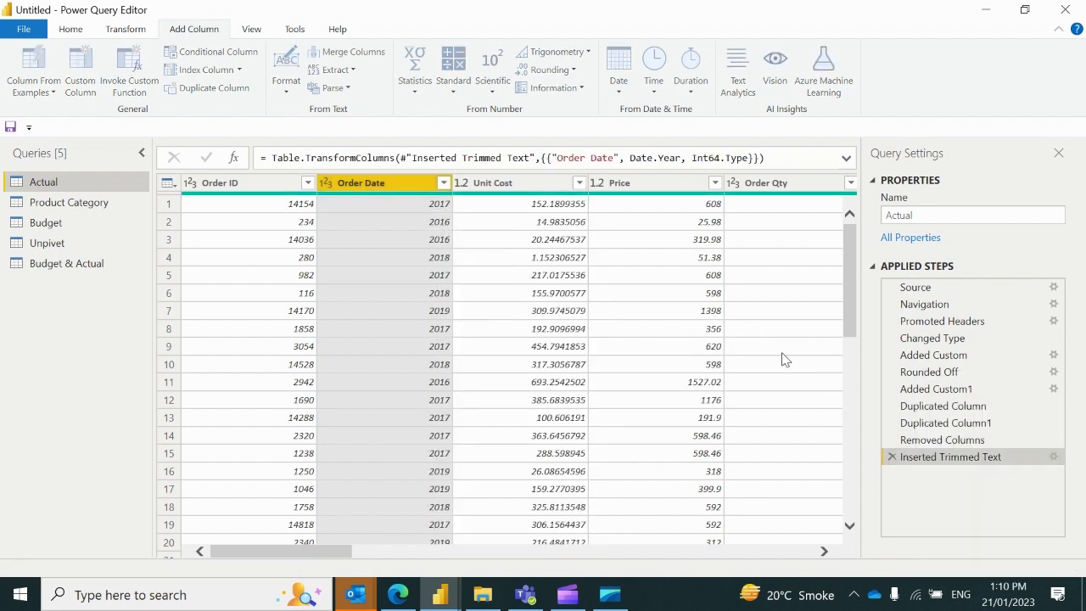
# - Transform the Order Date column into its day of the month
pyautogui.rightClick(418, 183)
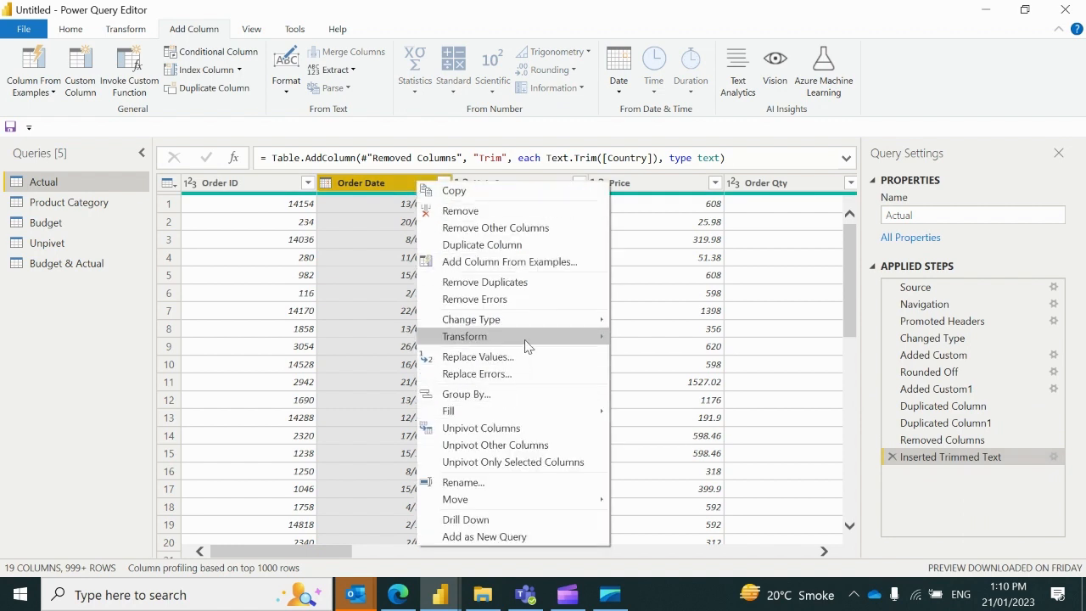
pyautogui.moveTo(666, 362)
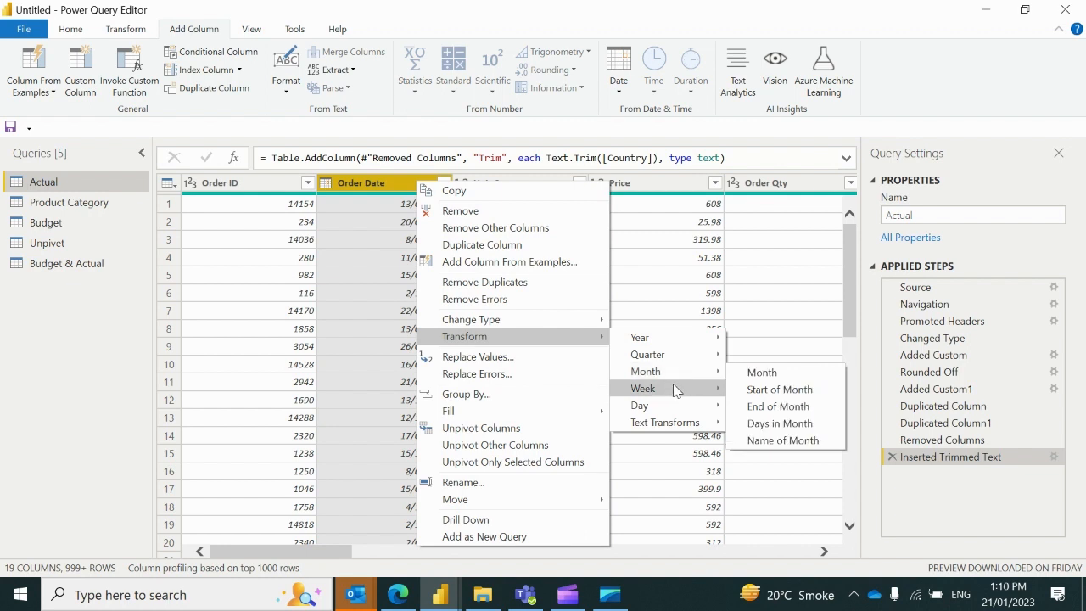
pyautogui.moveTo(678, 389)
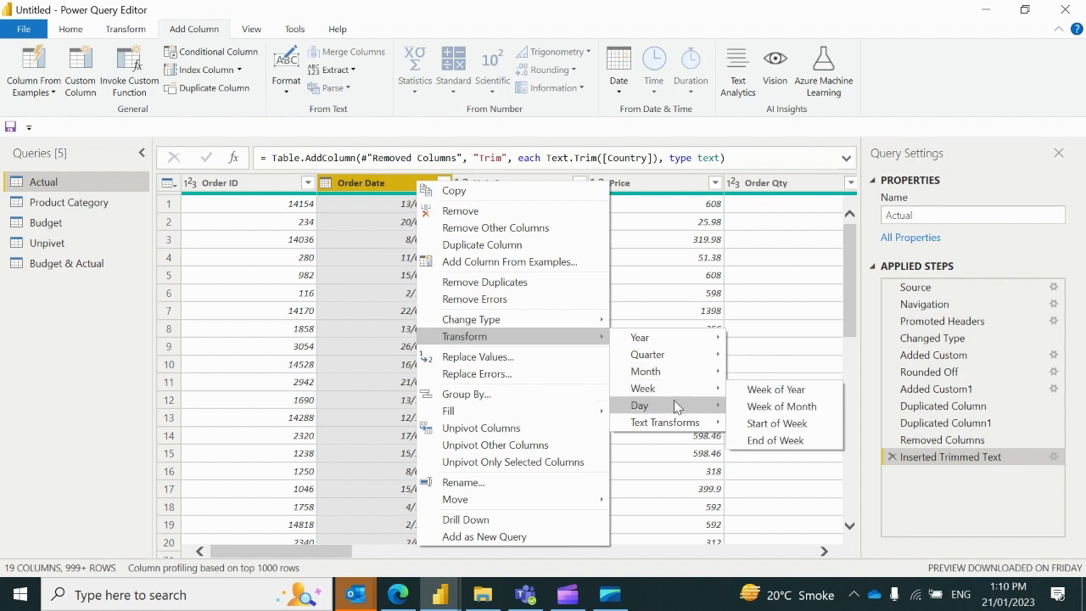
pyautogui.click(755, 406)
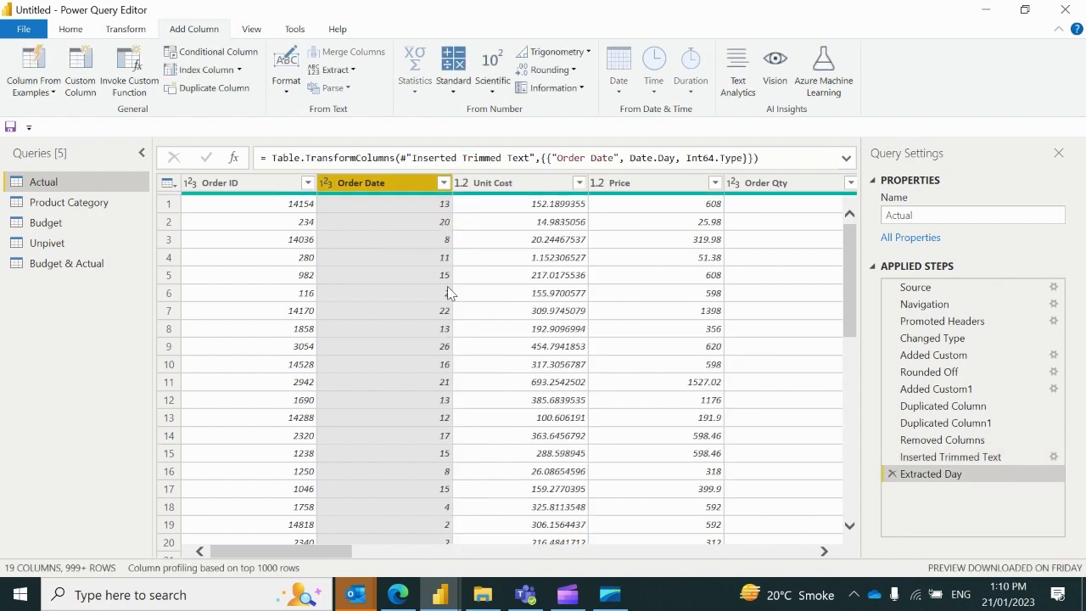
# - Delete the day extraction from the Actual query's applied steps
pyautogui.rightClick(395, 183)
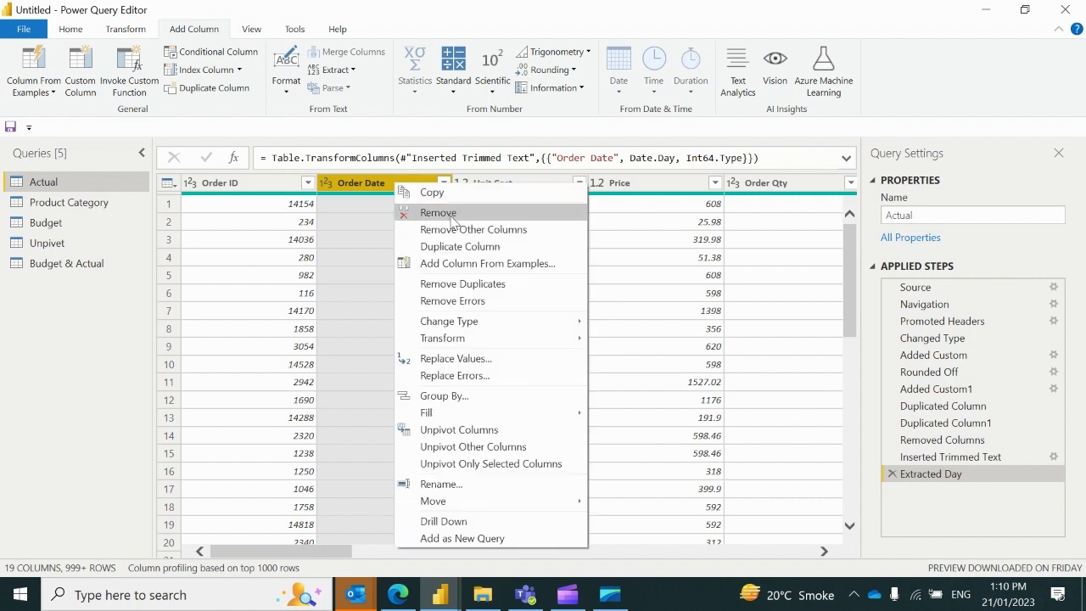
pyautogui.rightClick(908, 473)
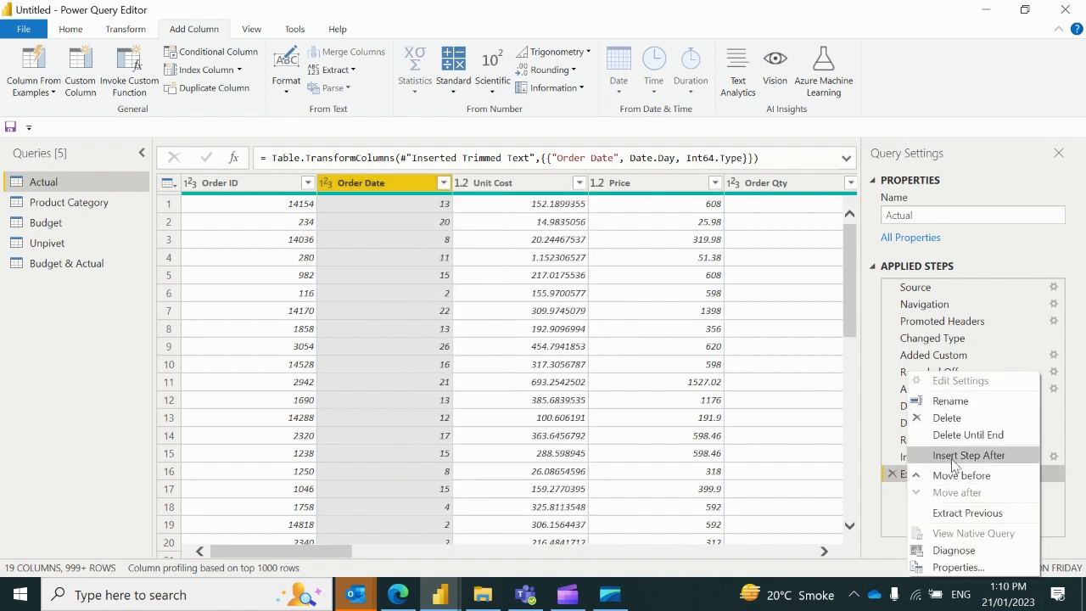
pyautogui.click(947, 418)
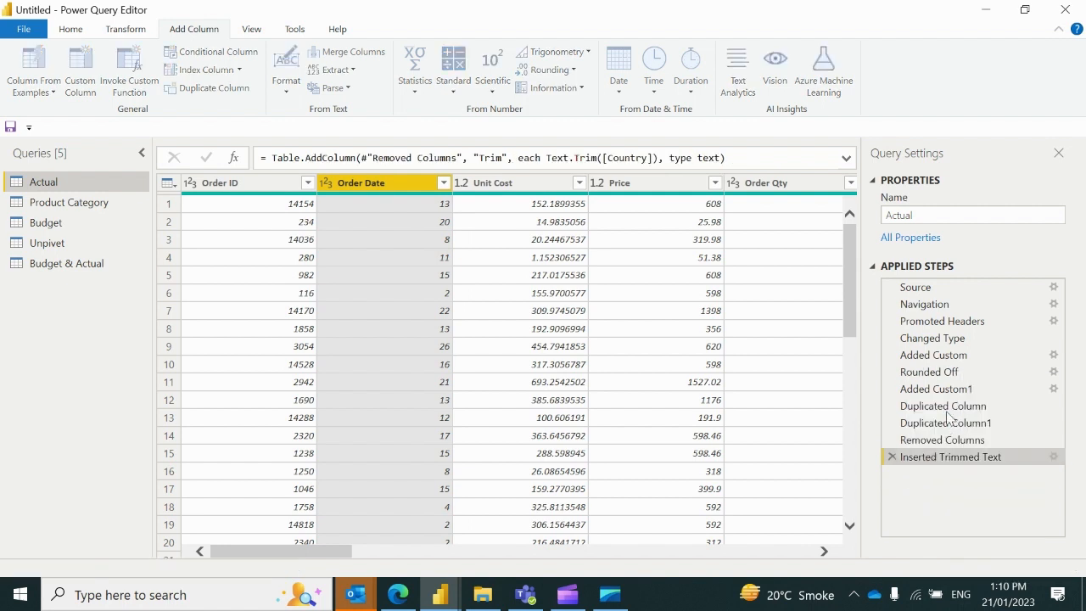
# - Drill down into the Order Date column as a list and delete that drill-down from the Actual query's applied steps
pyautogui.rightClick(389, 184)
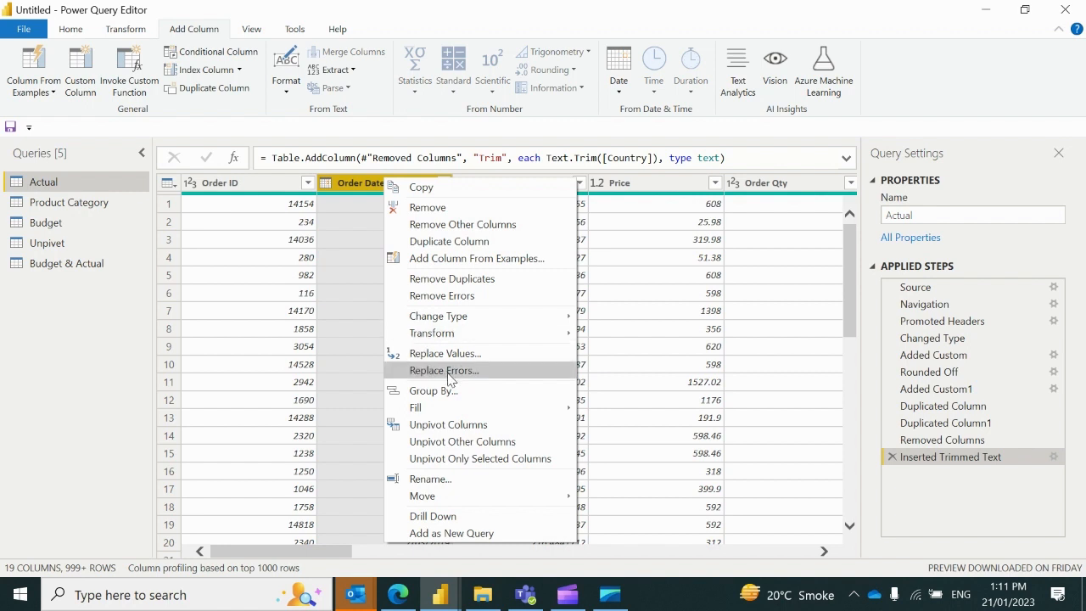
pyautogui.moveTo(439, 409)
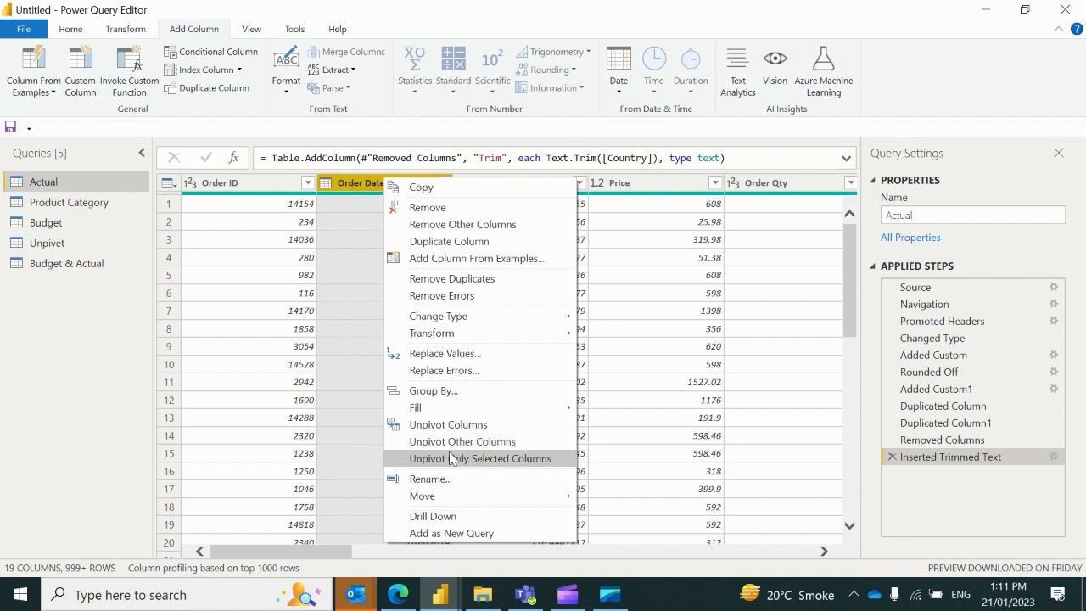
pyautogui.moveTo(448, 500)
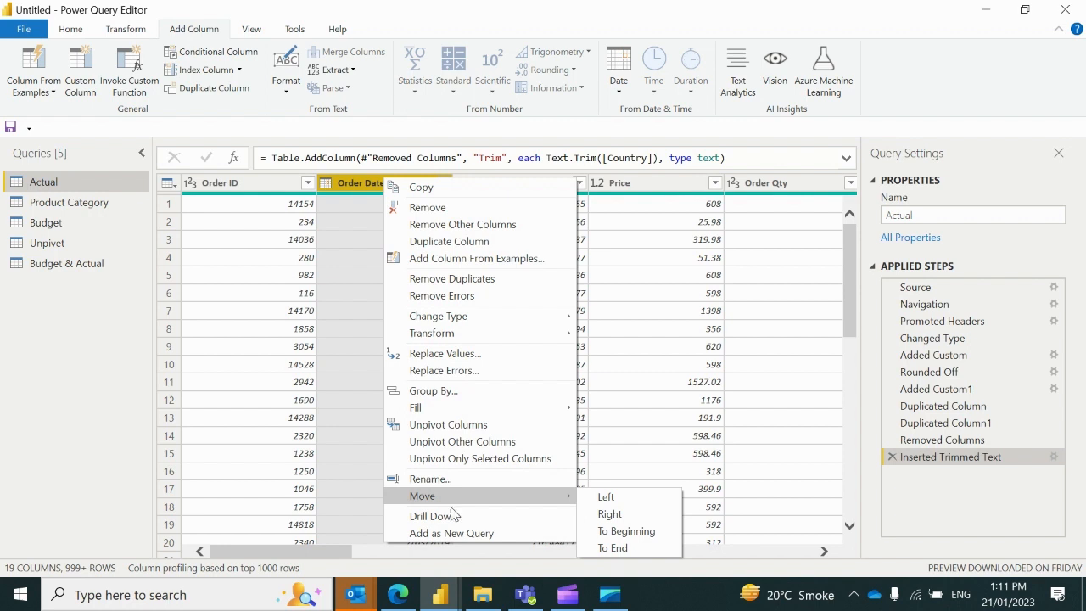
pyautogui.click(450, 516)
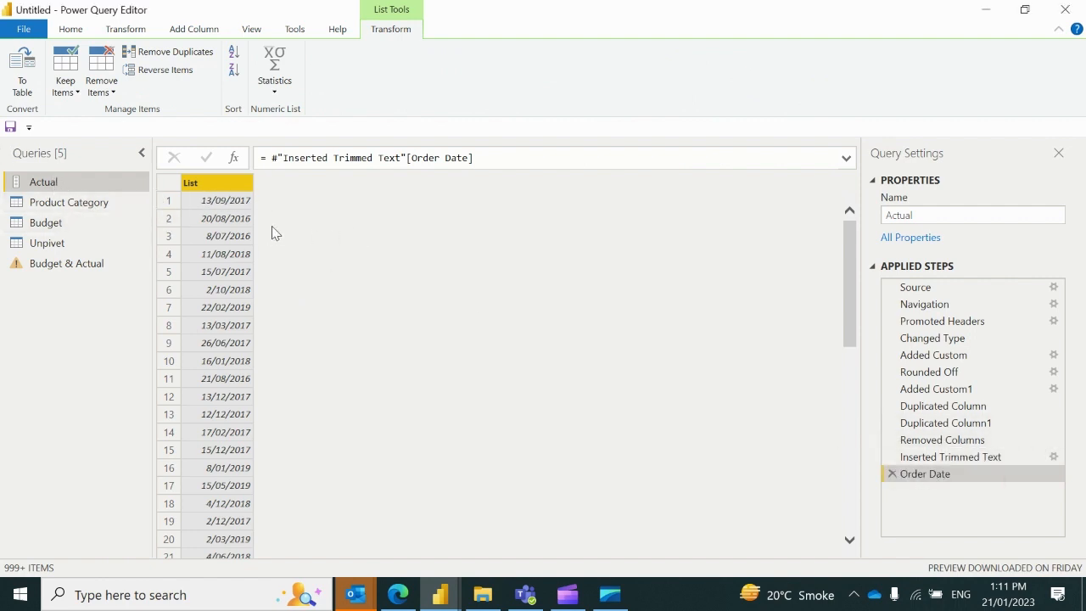
pyautogui.rightClick(914, 479)
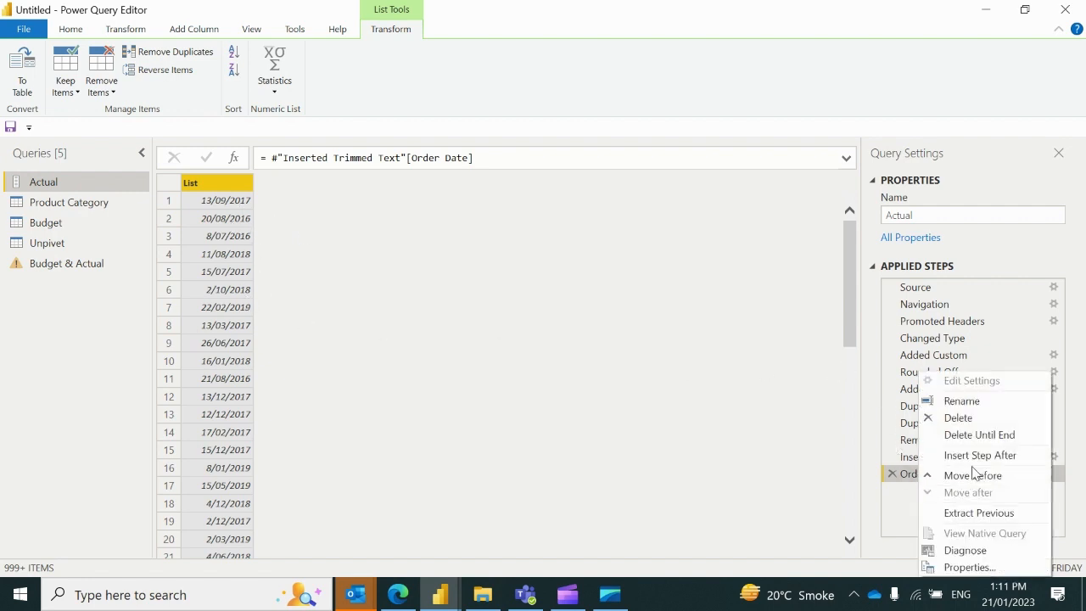
pyautogui.click(963, 419)
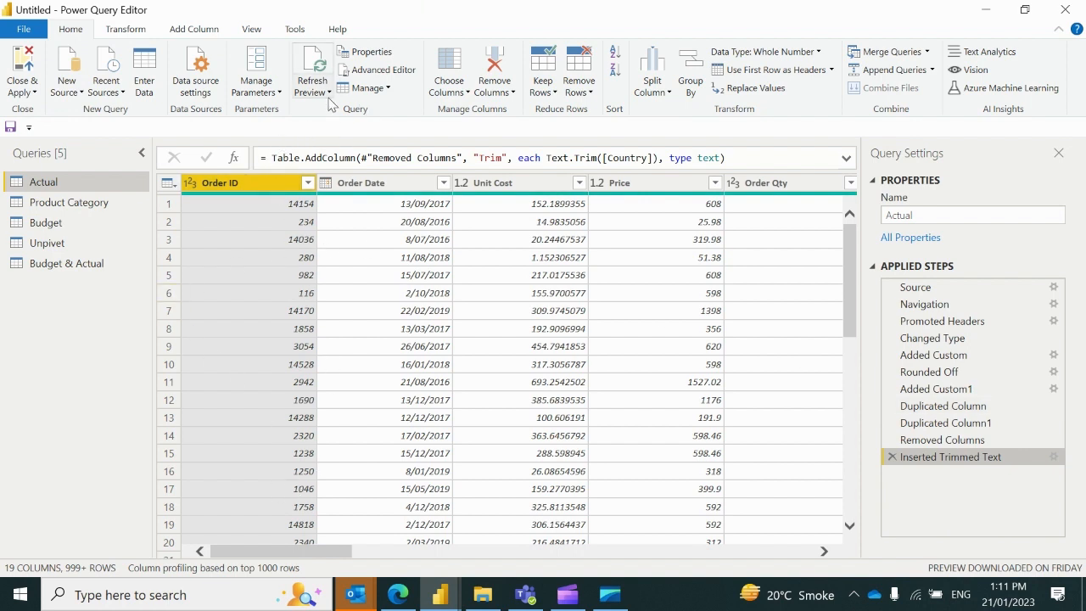
# - Preview the full contents of the row 2 Unit Cost cell and the row 3 Order Date cell
pyautogui.rightClick(407, 193)
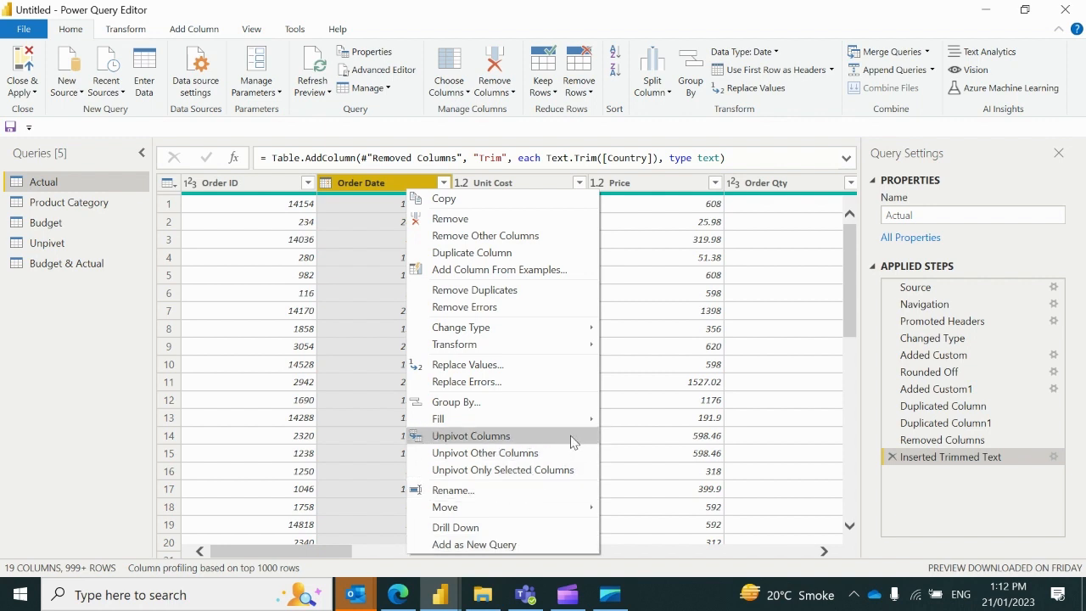
pyautogui.click(284, 32)
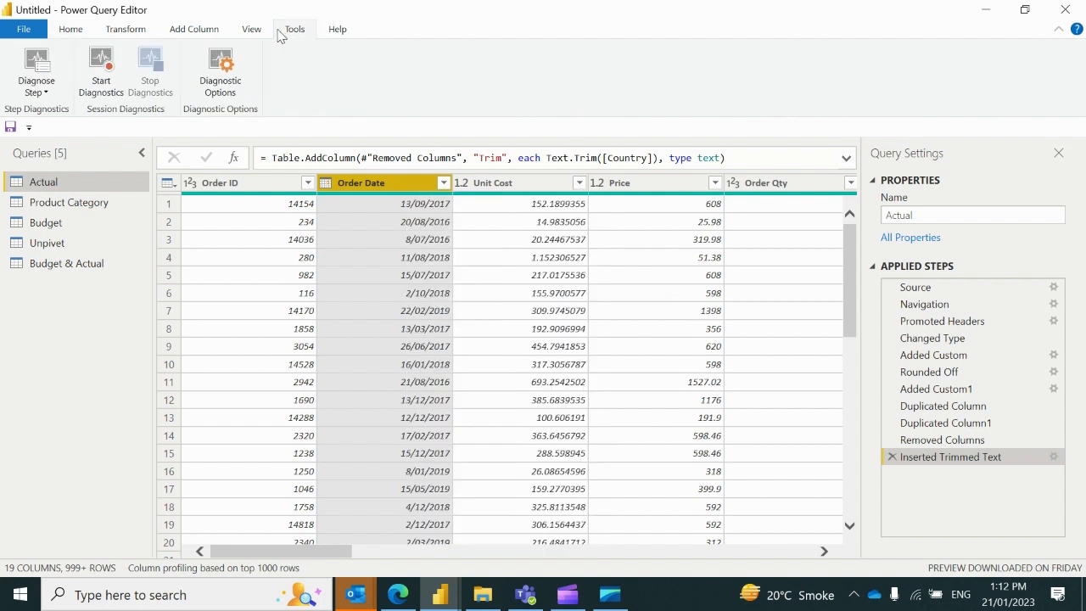
pyautogui.click(251, 32)
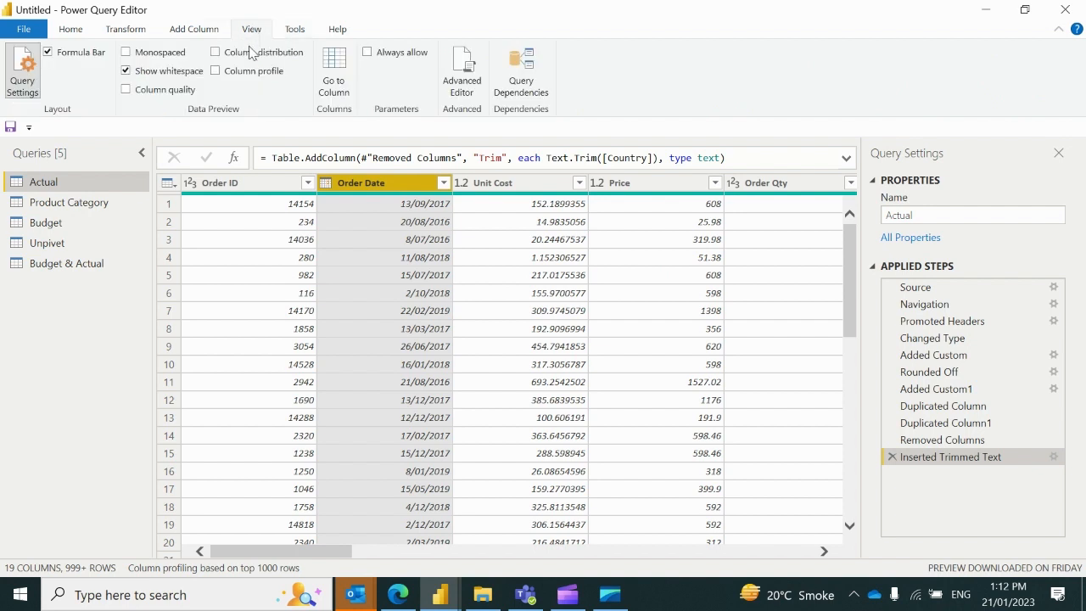
pyautogui.click(478, 221)
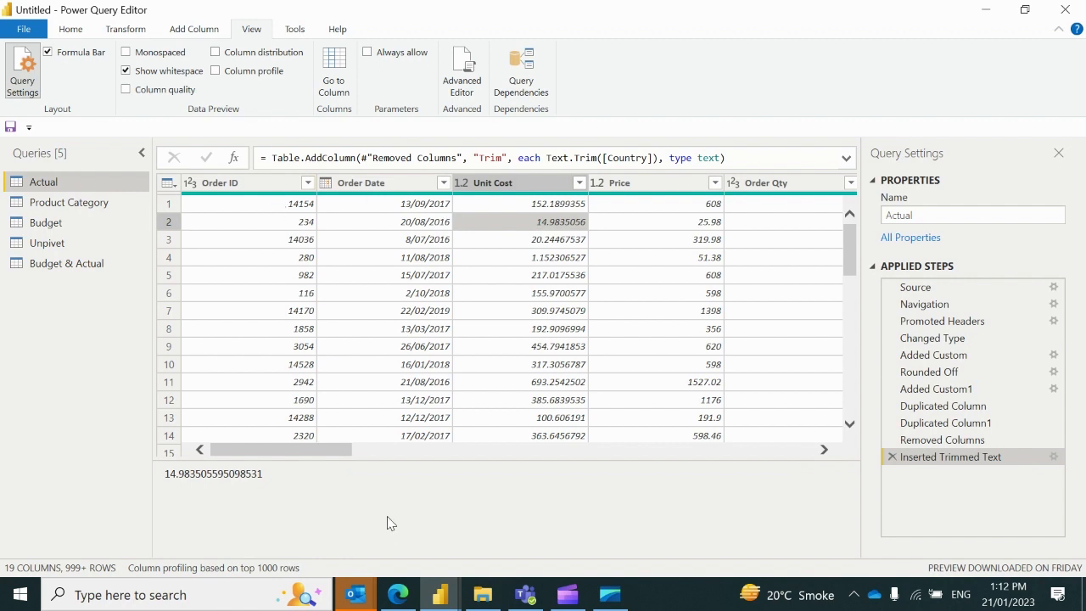
pyautogui.click(168, 182)
pyautogui.click(377, 244)
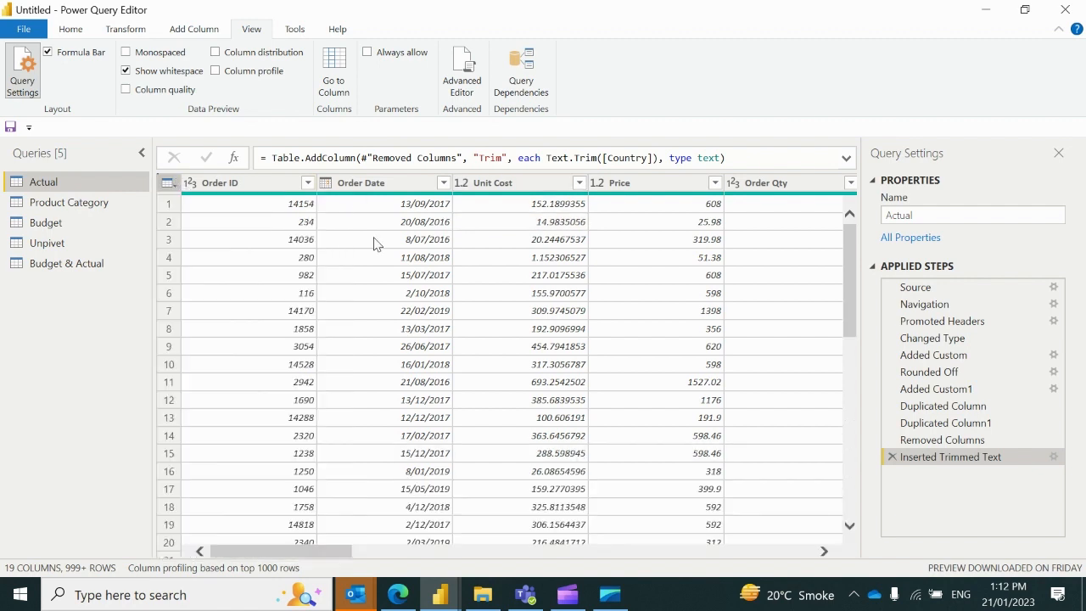
pyautogui.click(377, 241)
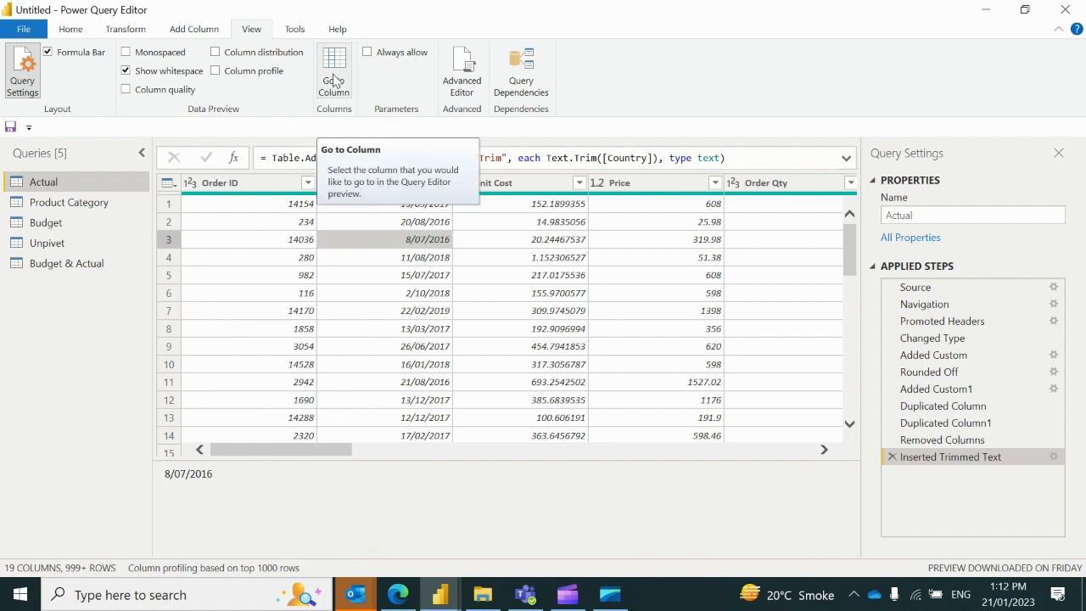
# - Turn on column distribution, column quality, monospaced text and column profile for the data preview
pyautogui.click(217, 53)
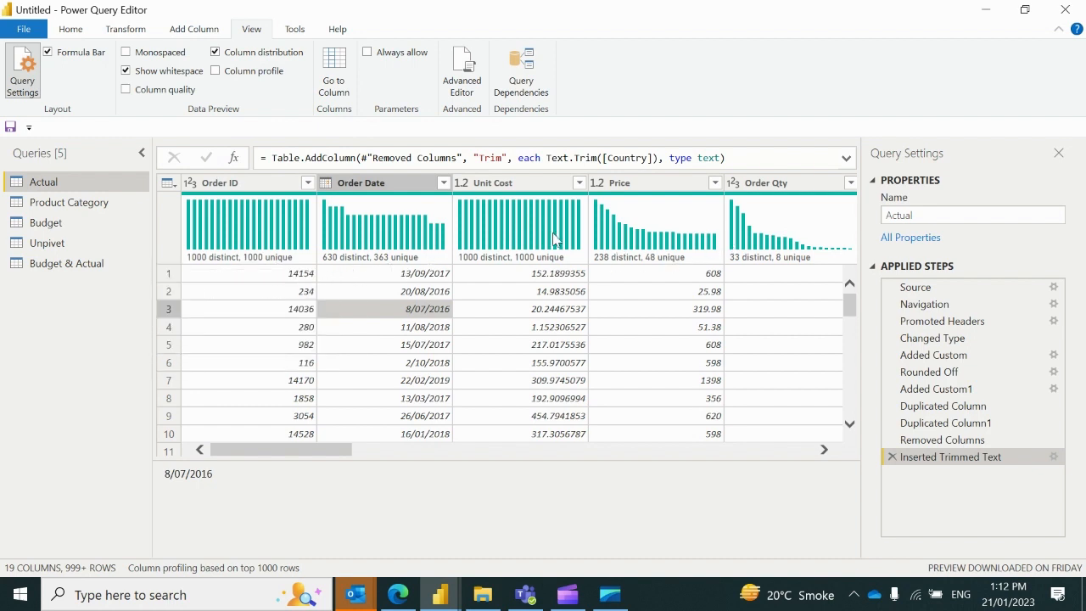
pyautogui.click(126, 90)
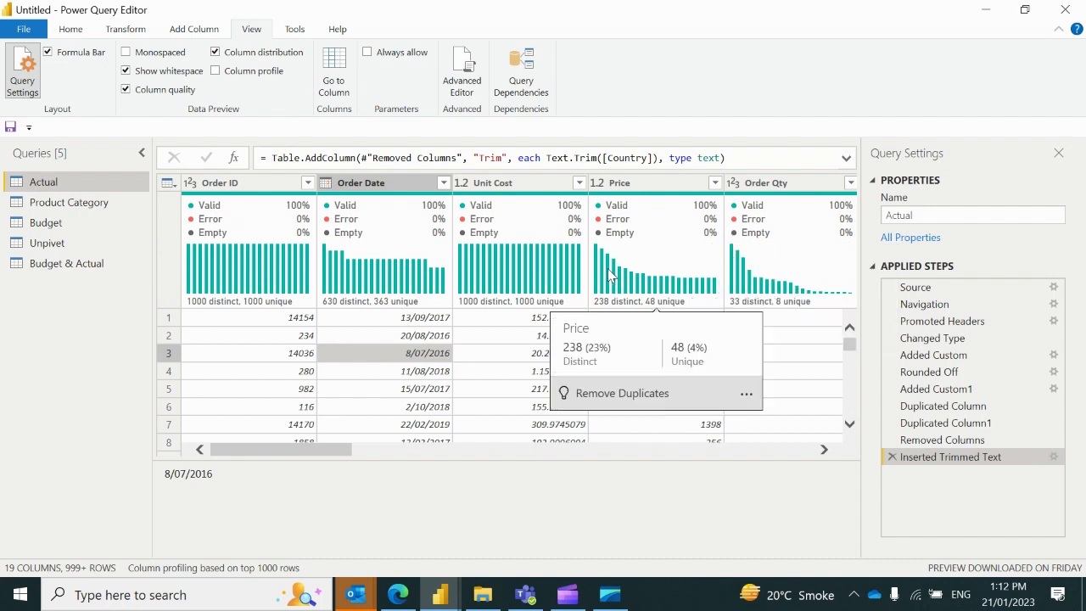
pyautogui.click(127, 53)
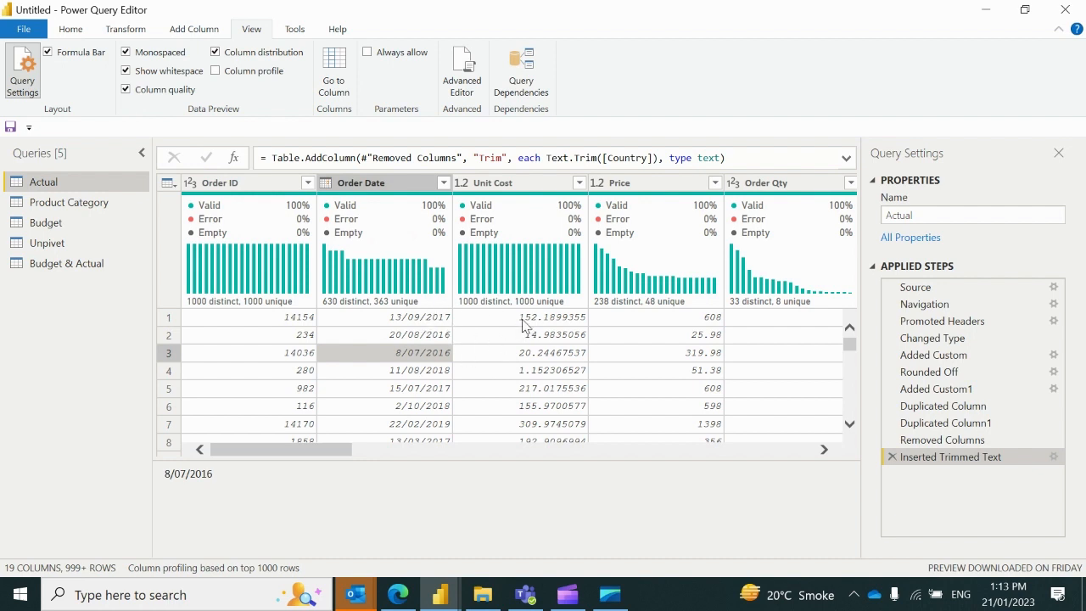
pyautogui.click(217, 72)
# - Go to the Gross Profit column of the Actual query and look through the neighbouring columns' quality and distribution
pyautogui.click(343, 86)
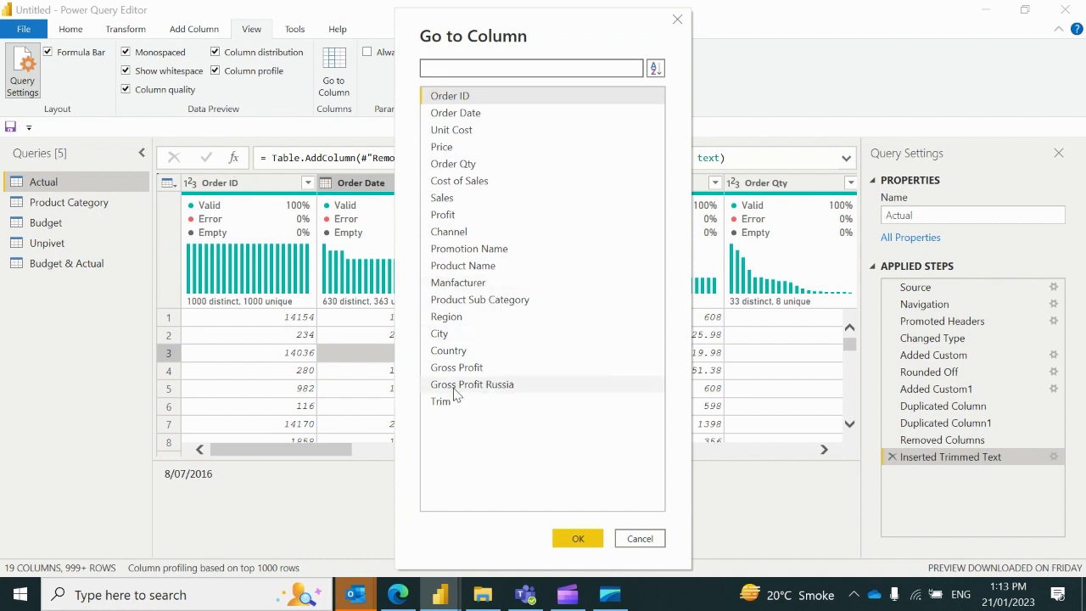
pyautogui.click(475, 371)
pyautogui.click(594, 531)
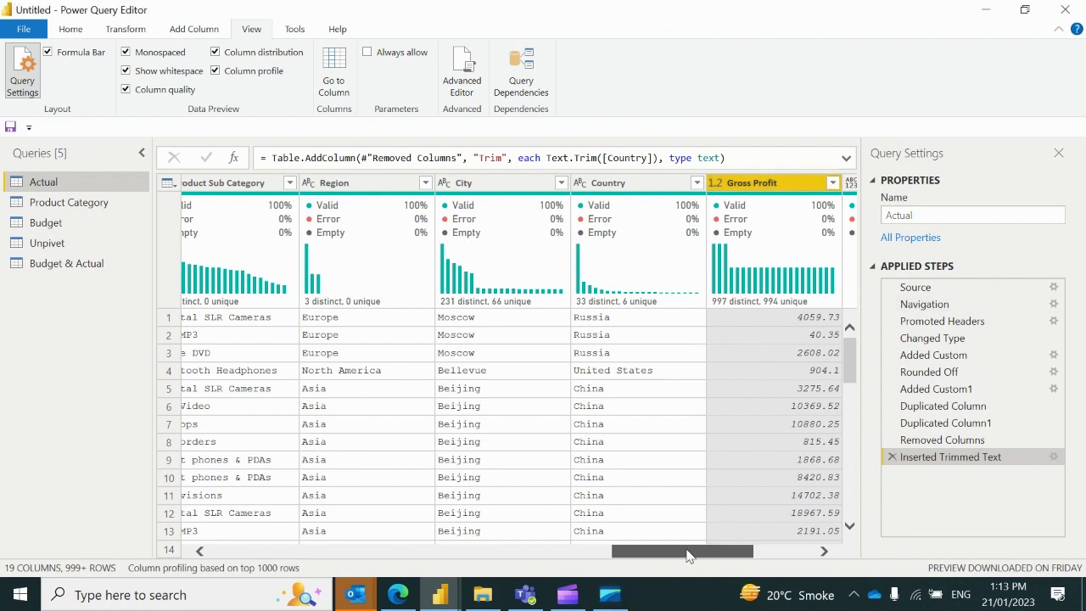
pyautogui.moveTo(687, 554); pyautogui.dragTo(723, 556)
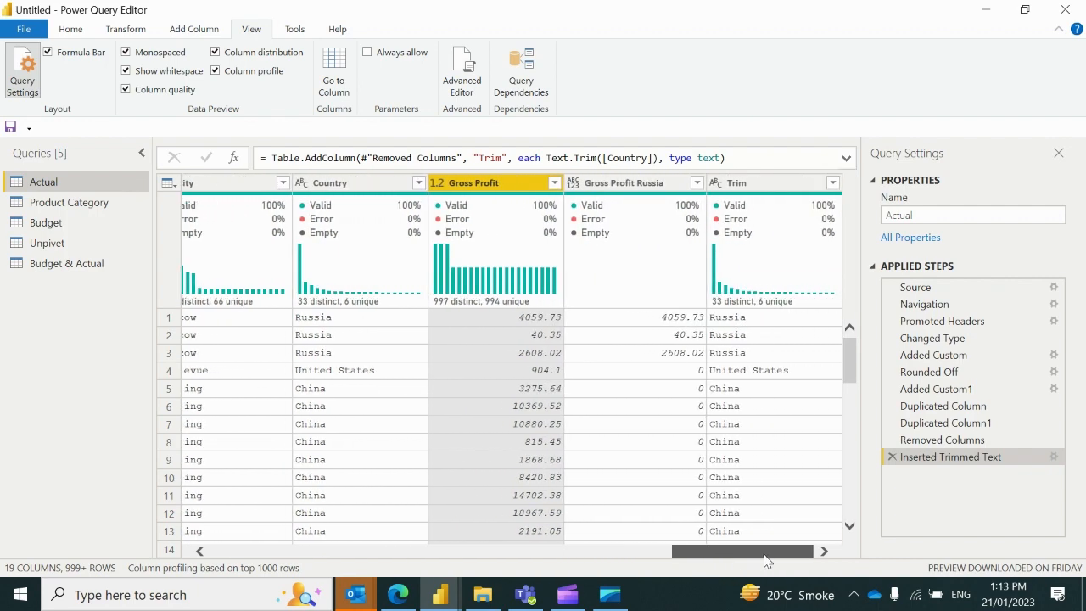
pyautogui.moveTo(761, 560); pyautogui.dragTo(239, 579)
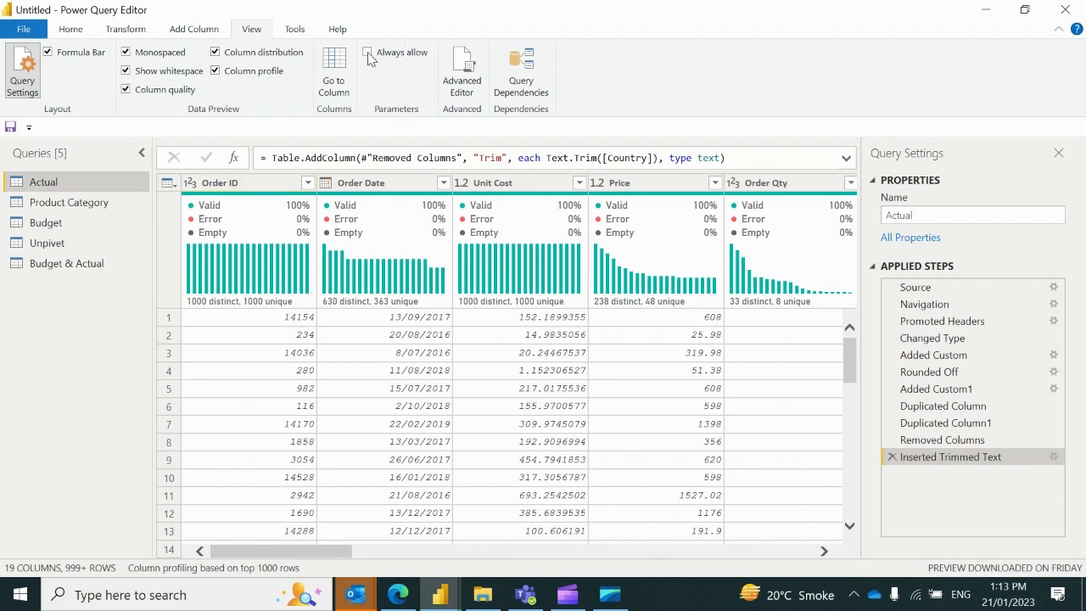
# - Review the Actual query's code in the Advanced Editor without changing it, and view the Query Dependencies diagram
pyautogui.click(463, 84)
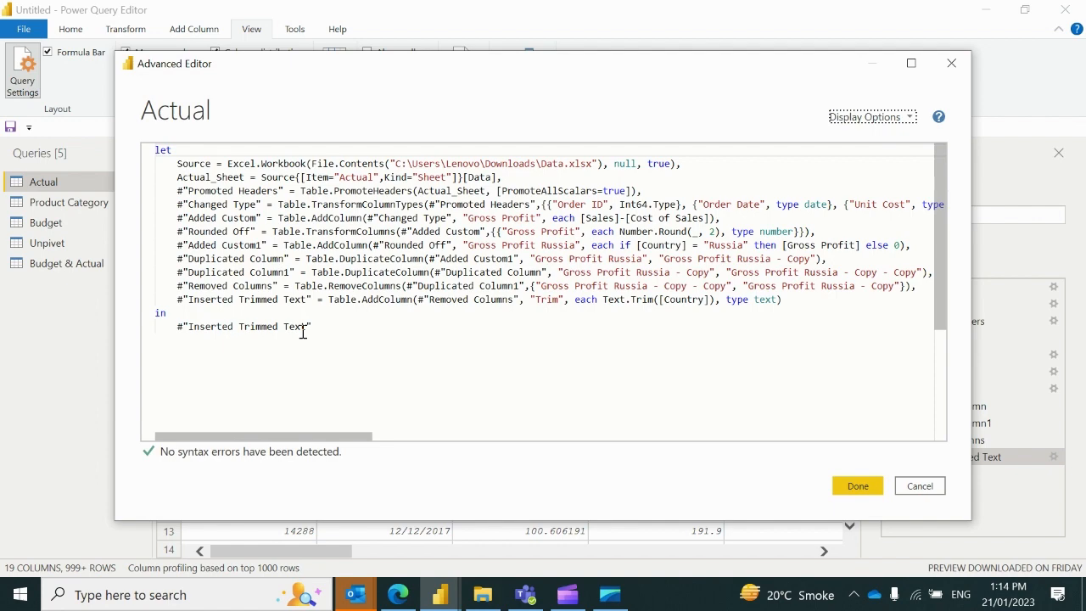
pyautogui.click(920, 495)
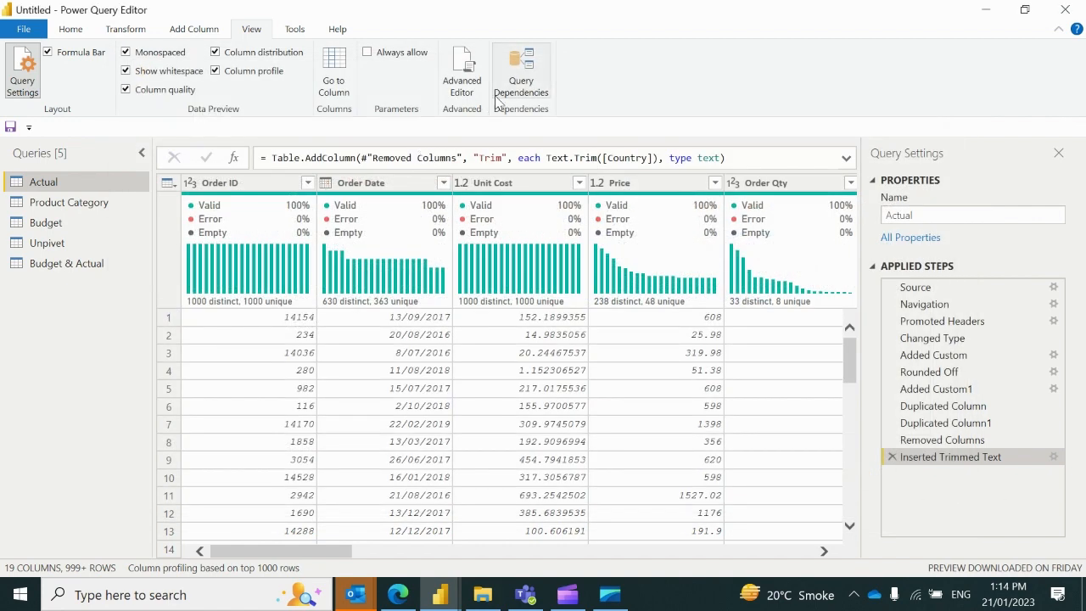
pyautogui.click(536, 88)
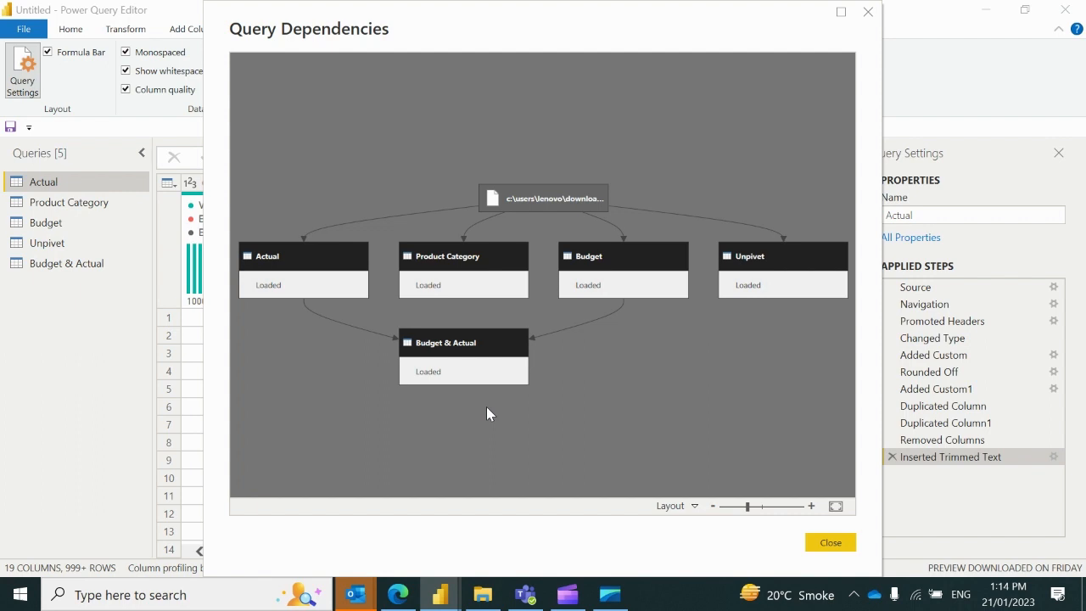
pyautogui.click(820, 542)
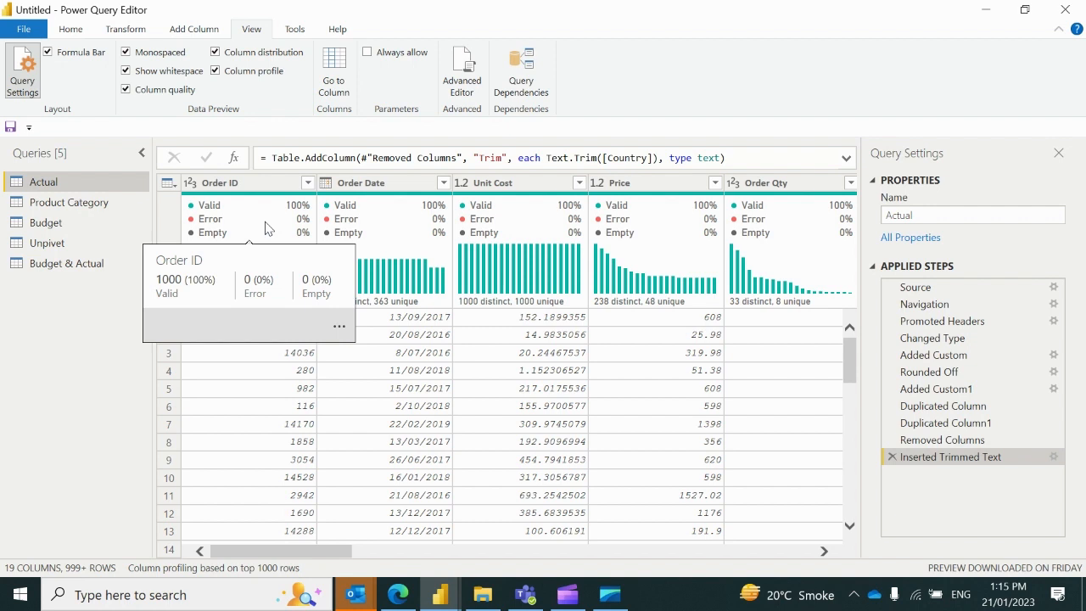
pyautogui.click(567, 594)
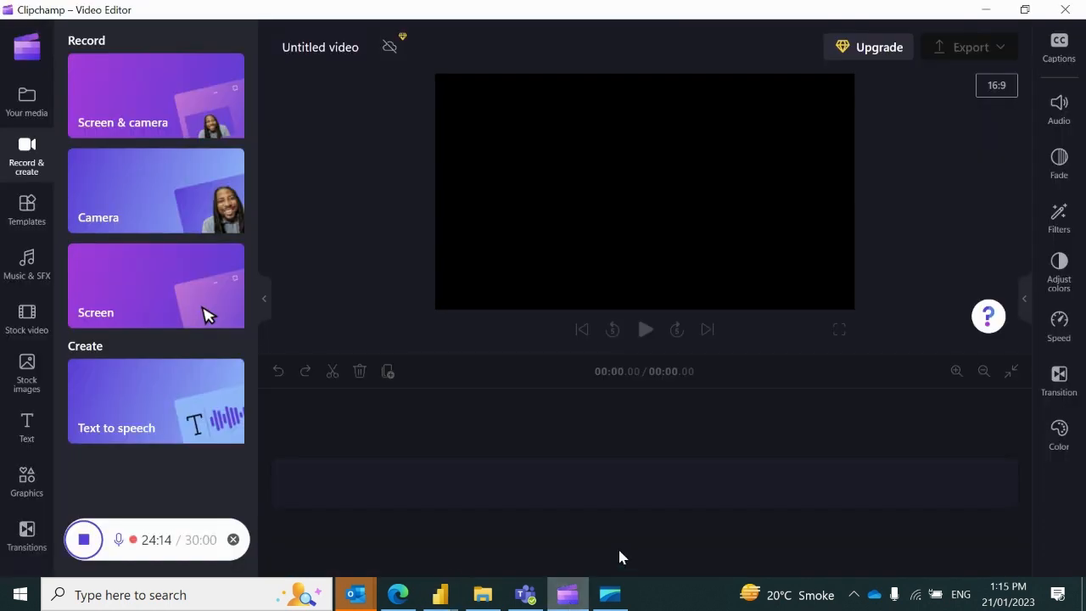